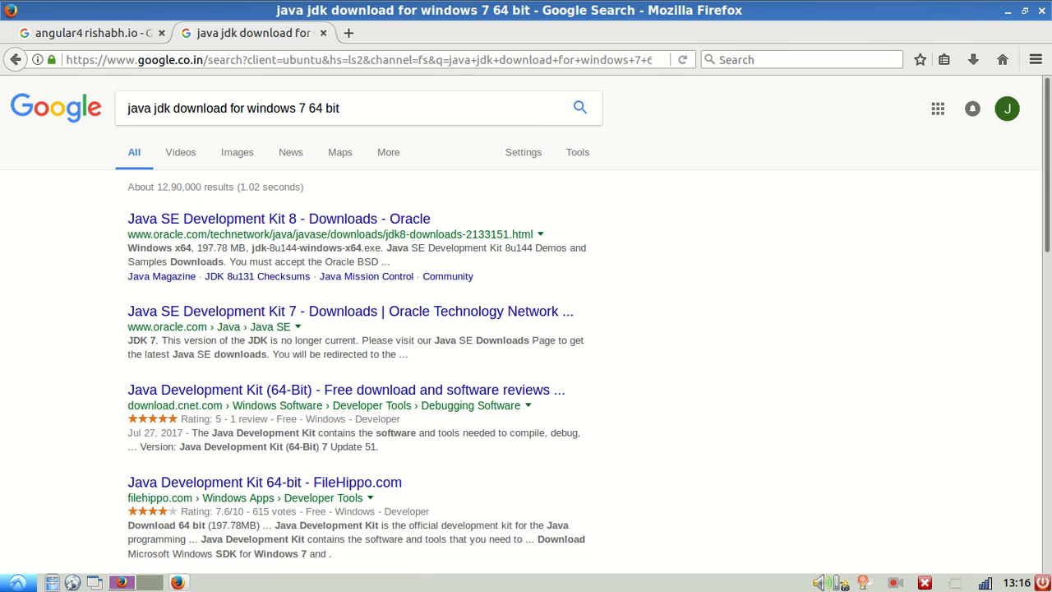
# Launch the gedit text editor from a new terminal.
pyautogui.hotkey('ctrl', 'alt', 't')
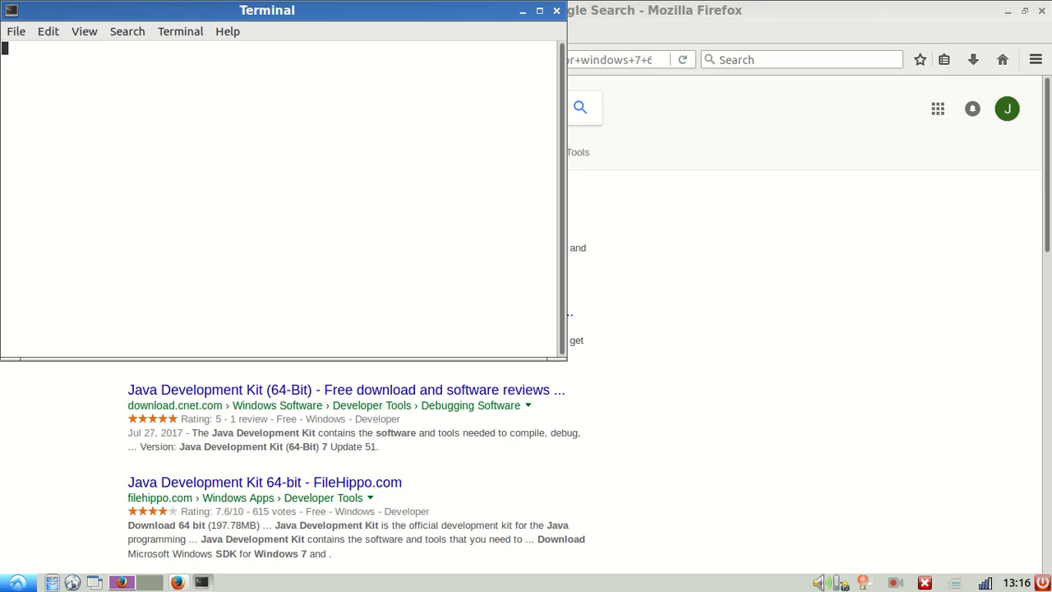
pyautogui.write('f')
pyautogui.press('BackSpace')
pyautogui.write('gedit')
pyautogui.press('Return')
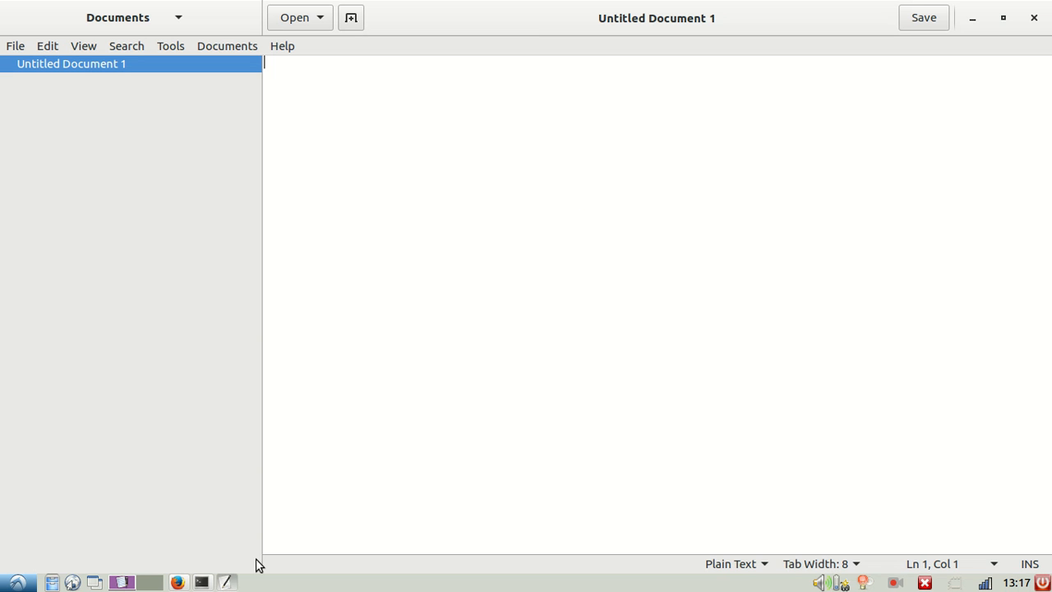
# Write two numbered lines in the blank document: "1.First download JDK." and "2.Eclipse JEE.".
pyautogui.write('1.')
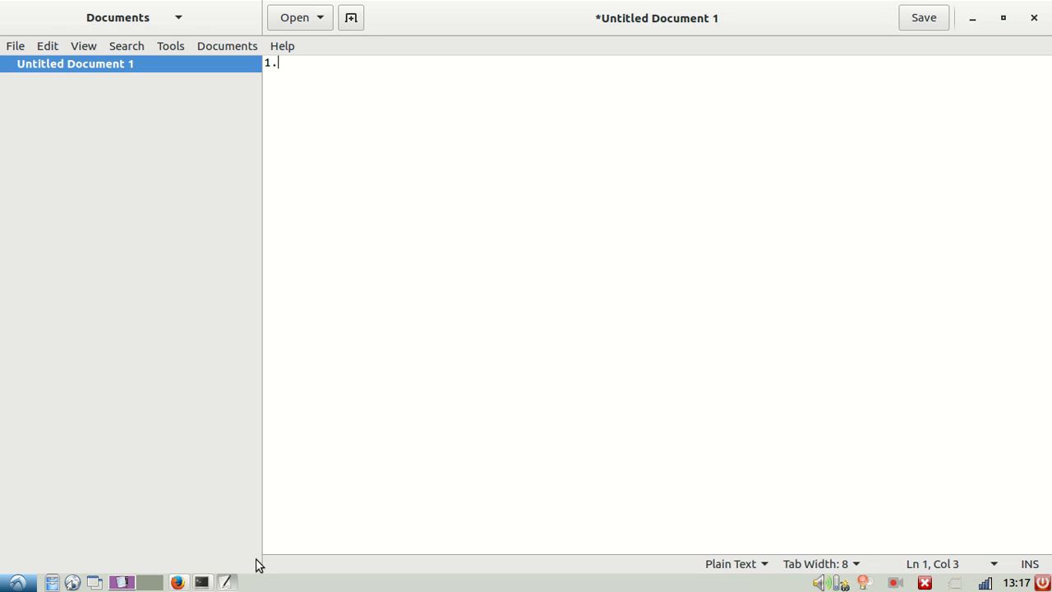
pyautogui.write('Fird')
pyautogui.press('BackSpace')
pyautogui.write('st download')
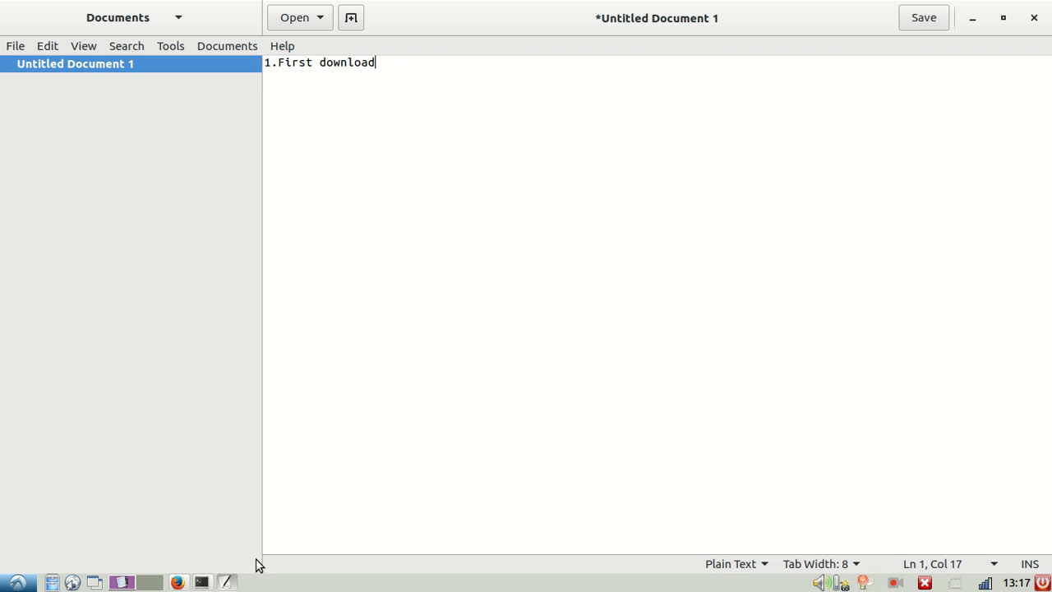
pyautogui.write(' JDK.')
pyautogui.press('Return')
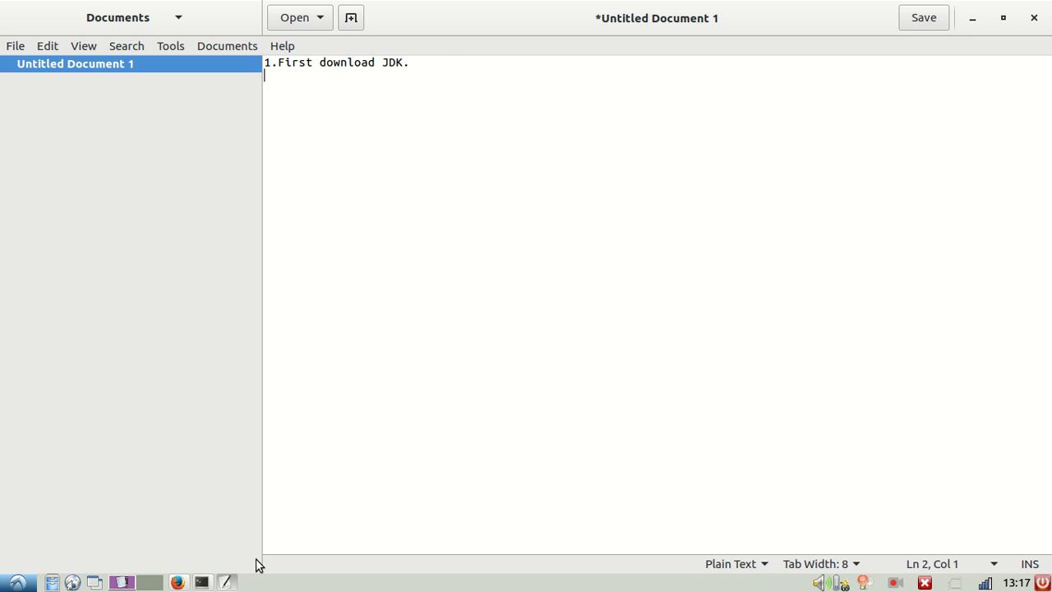
pyautogui.write('2.Eclipse JEE.')
pyautogui.press('Return')
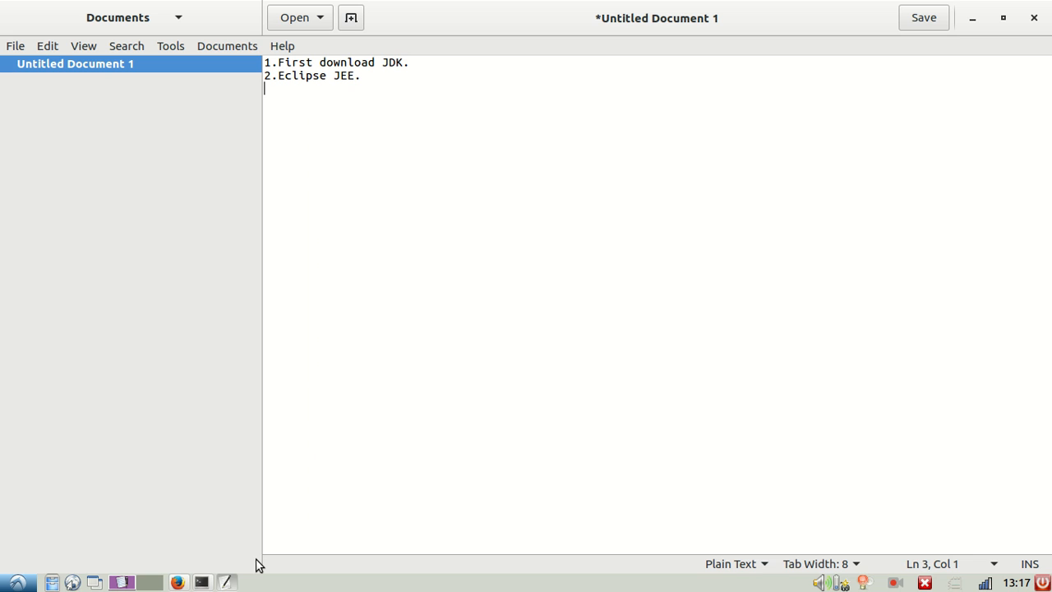
# Insert the line "Search in google java jdk download for windows 7 64 bit" below the JDK item, matching the Firefox search query.
pyautogui.press('Up')
pyautogui.press('Up')
pyautogui.press('End')
pyautogui.press('Return')
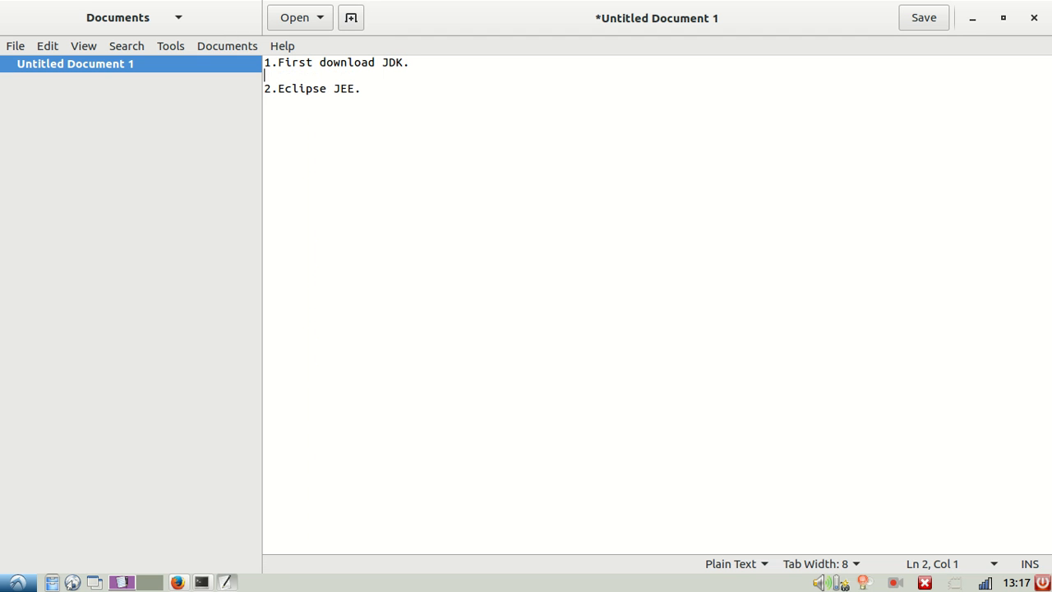
pyautogui.click(176, 582)
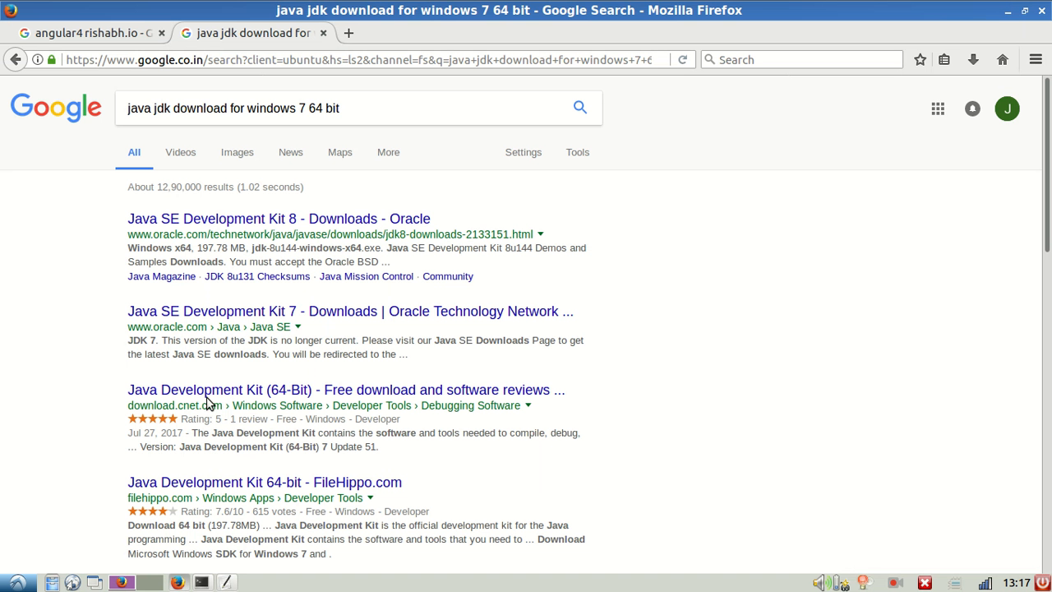
pyautogui.moveTo(348, 107); pyautogui.dragTo(103, 72)
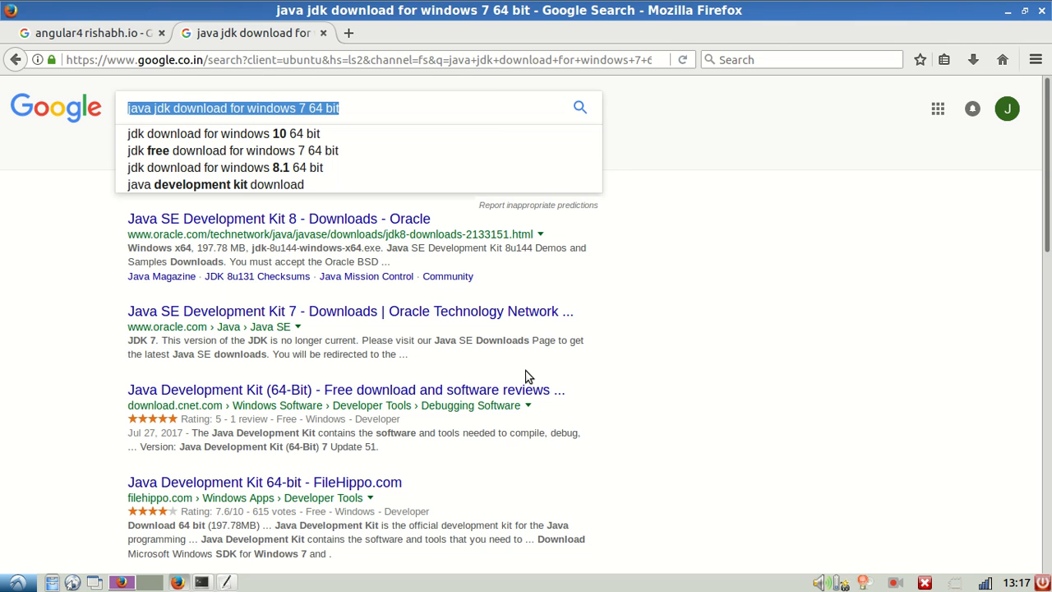
pyautogui.hotkey('alt', 'Tab')
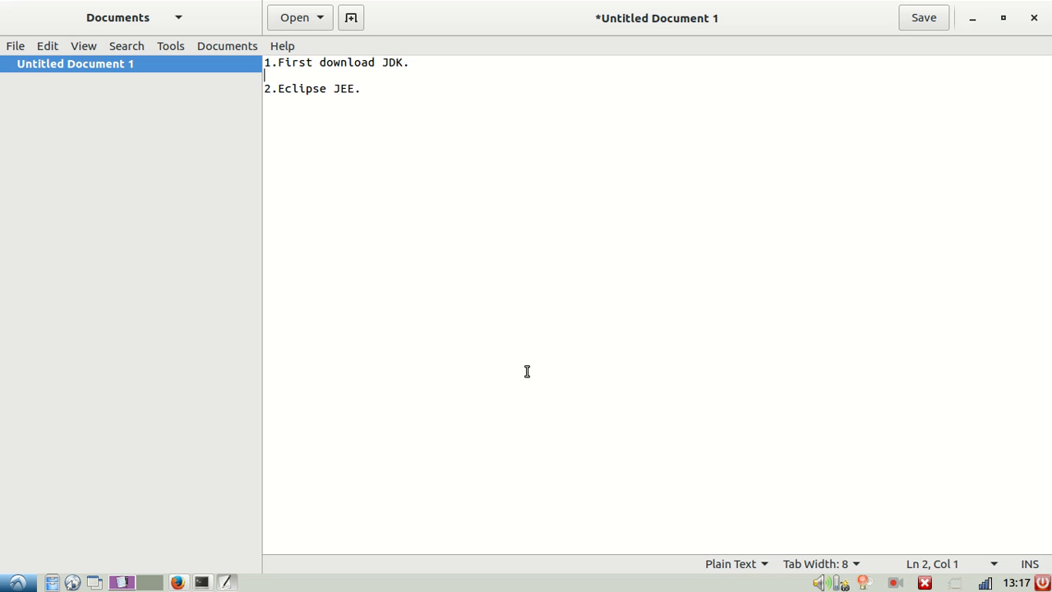
pyautogui.write('Search in google java jdk download for windows 7 64 bit')
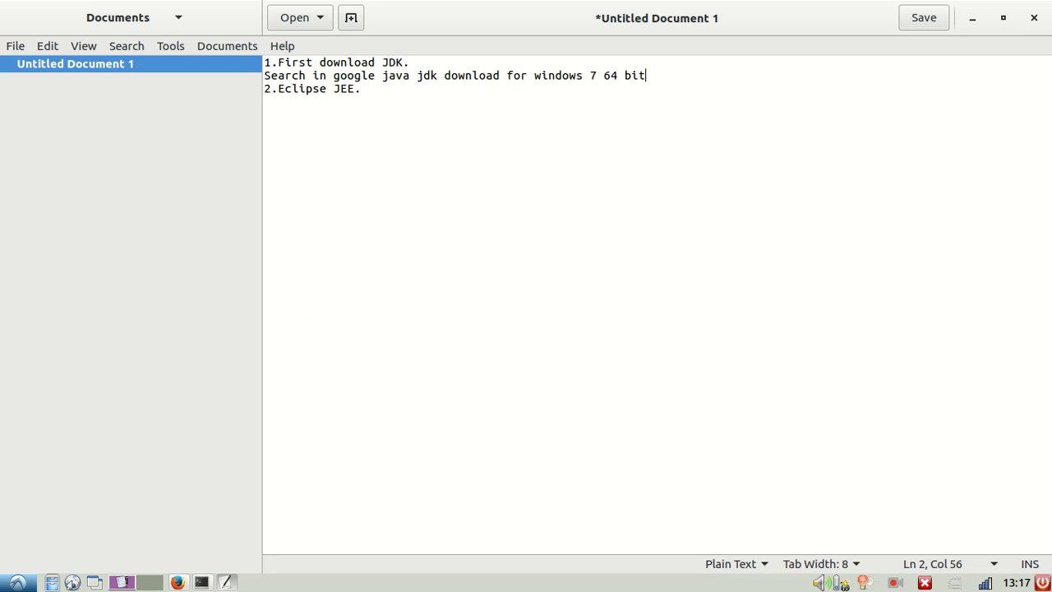
# Switch to Firefox, open Oracle's Java SE Development Kit 8 downloads result, and locate the Linux and Windows packages.
pyautogui.hotkey('alt', 'Tab')
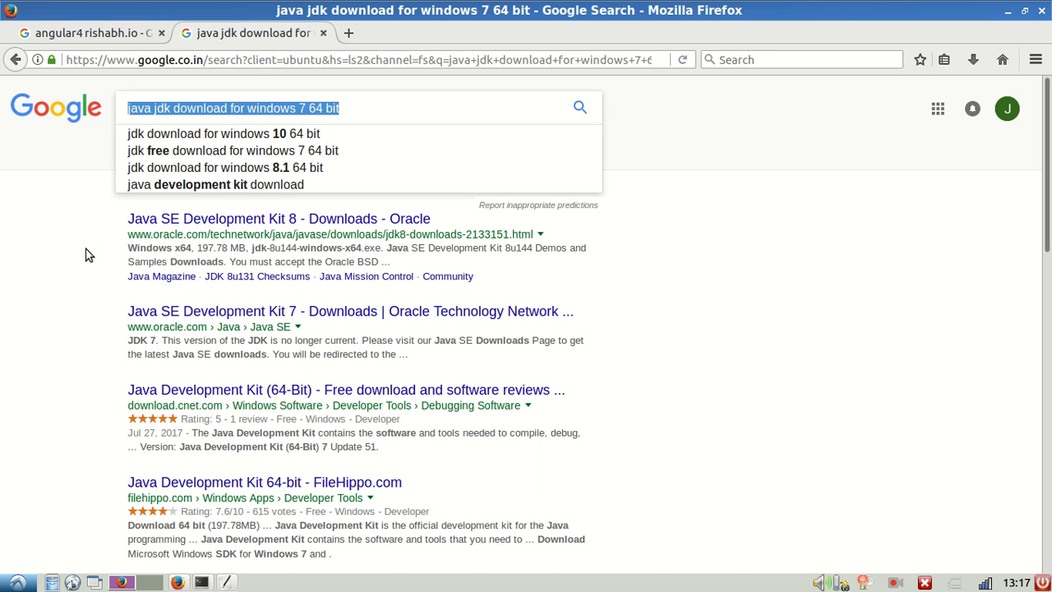
pyautogui.click(61, 251)
pyautogui.moveTo(127, 240); pyautogui.dragTo(212, 238)
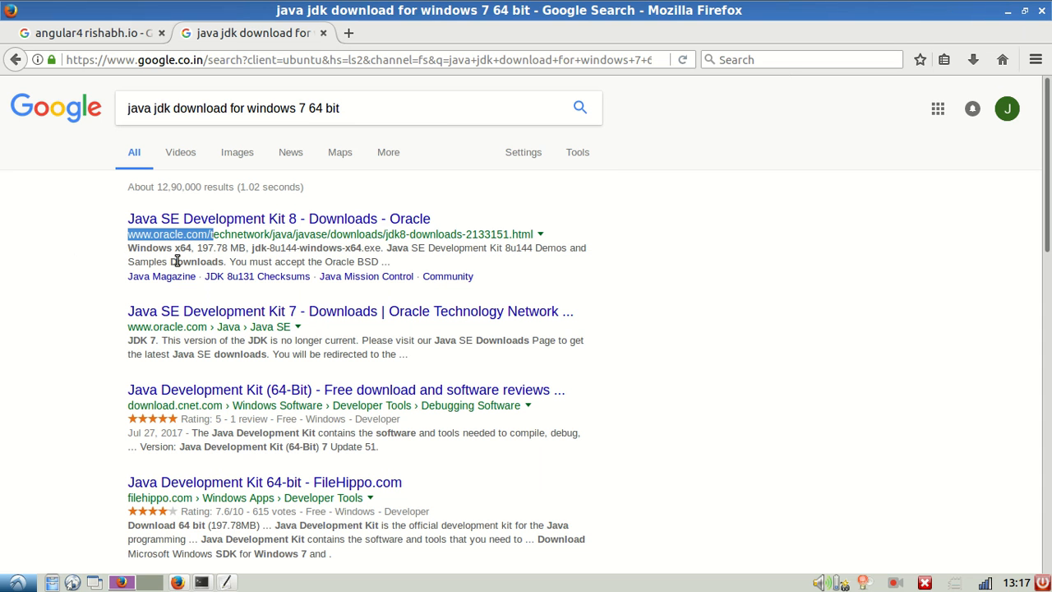
pyautogui.click(255, 219)
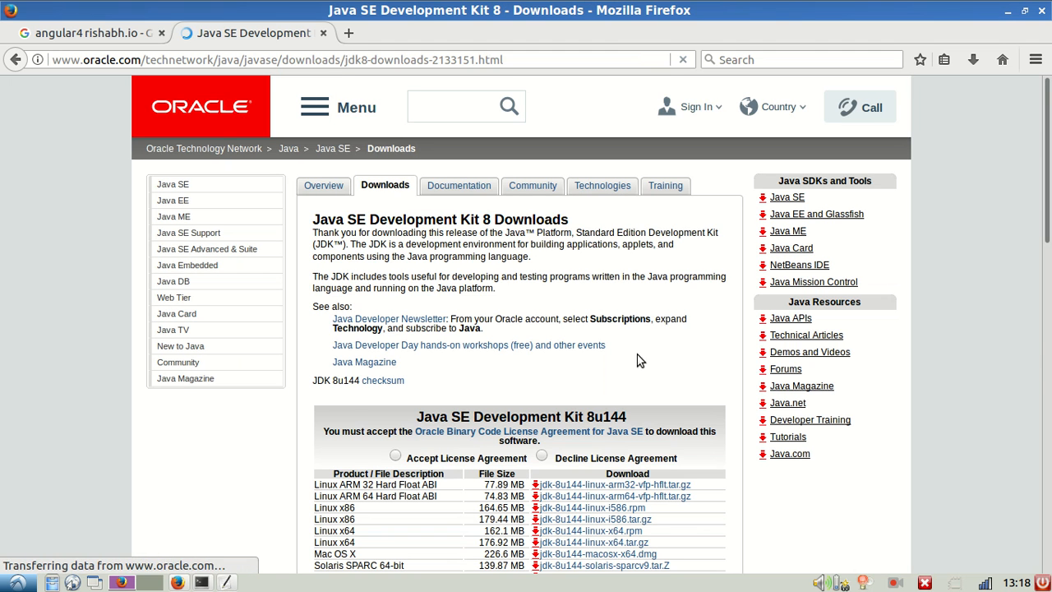
pyautogui.moveTo(1046, 160); pyautogui.dragTo(1048, 261)
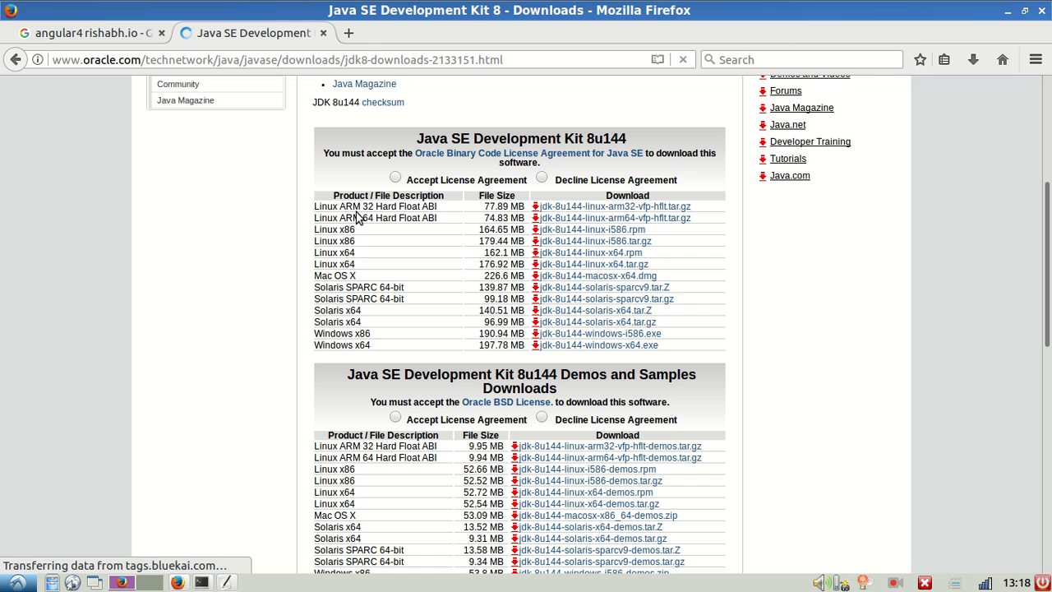
pyautogui.moveTo(313, 230); pyautogui.dragTo(353, 253)
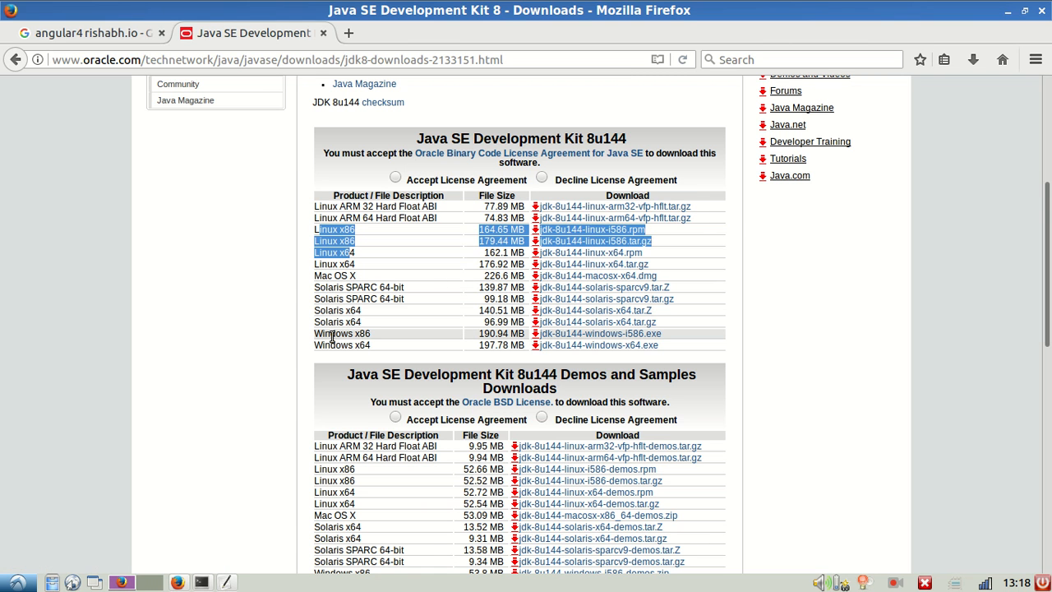
pyautogui.moveTo(326, 333); pyautogui.dragTo(371, 334)
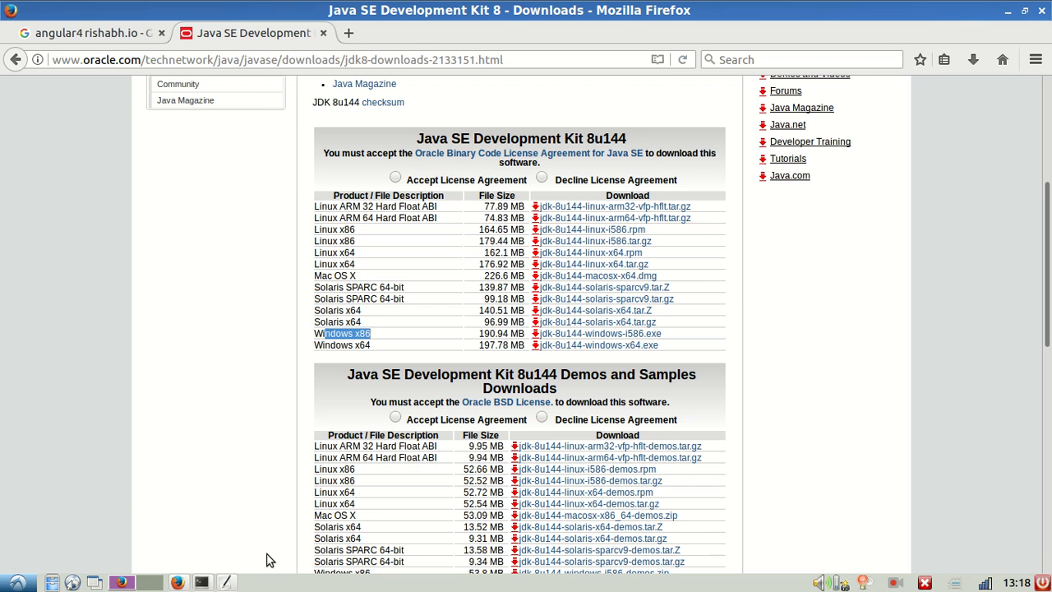
# In the gedit notes, add the lines "if 64 bit", "jdk 64 bit" and "jee eclipse 64 bit" below the Eclipse item, separated by blank lines.
pyautogui.click(224, 582)
pyautogui.click(374, 95)
pyautogui.press('Return')
pyautogui.press('Return')
pyautogui.write('if 64 bit')
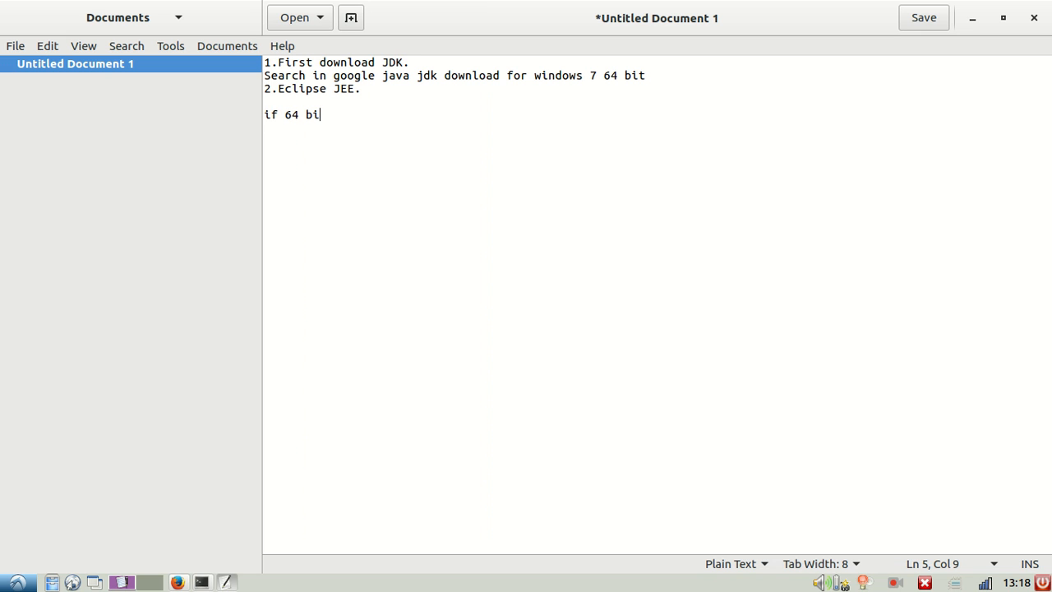
pyautogui.press('Return')
pyautogui.press('Return')
pyautogui.write('jdk 64 bit')
pyautogui.press('Return')
pyautogui.write('jee eclipse 64 bit')
pyautogui.press('Return')
pyautogui.press('Return')
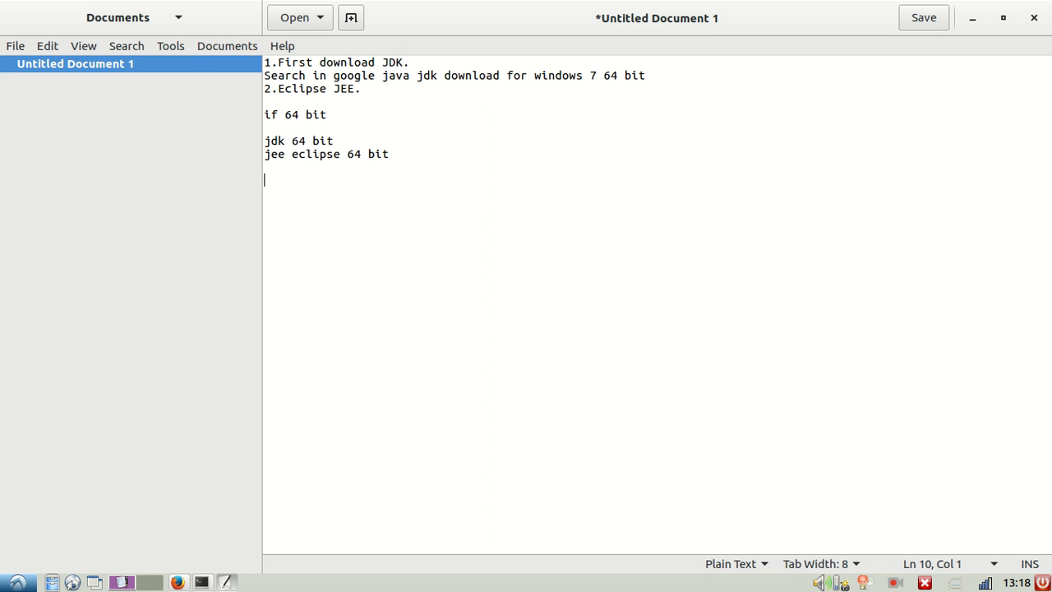
# Back in Firefox, accept the JDK 8u144 license agreement and copy the link location of jdk-8u144-windows-x64.exe.
pyautogui.hotkey('alt', 'Tab')
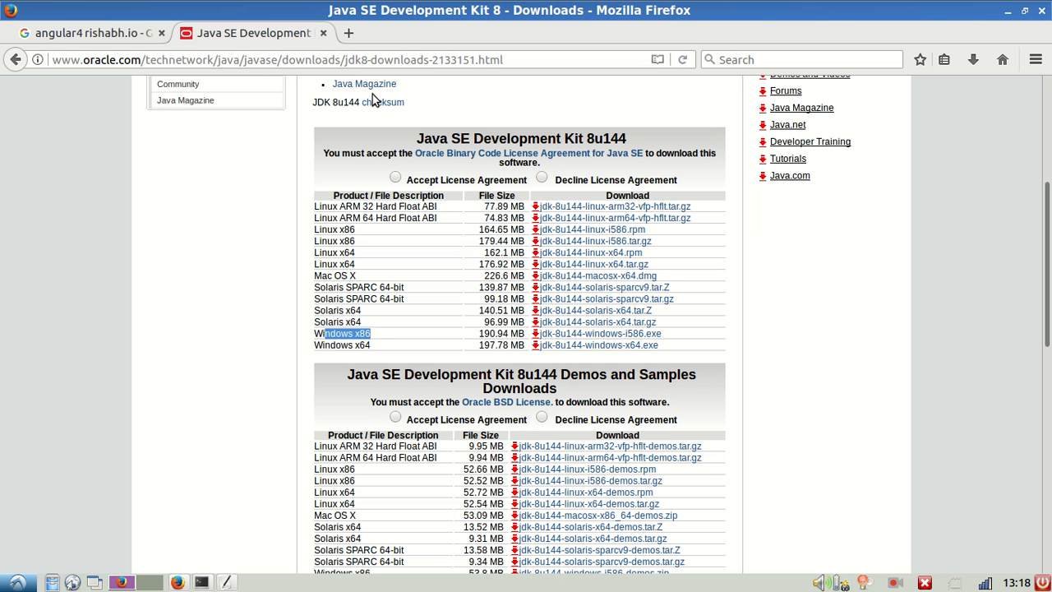
pyautogui.moveTo(323, 345); pyautogui.dragTo(368, 346)
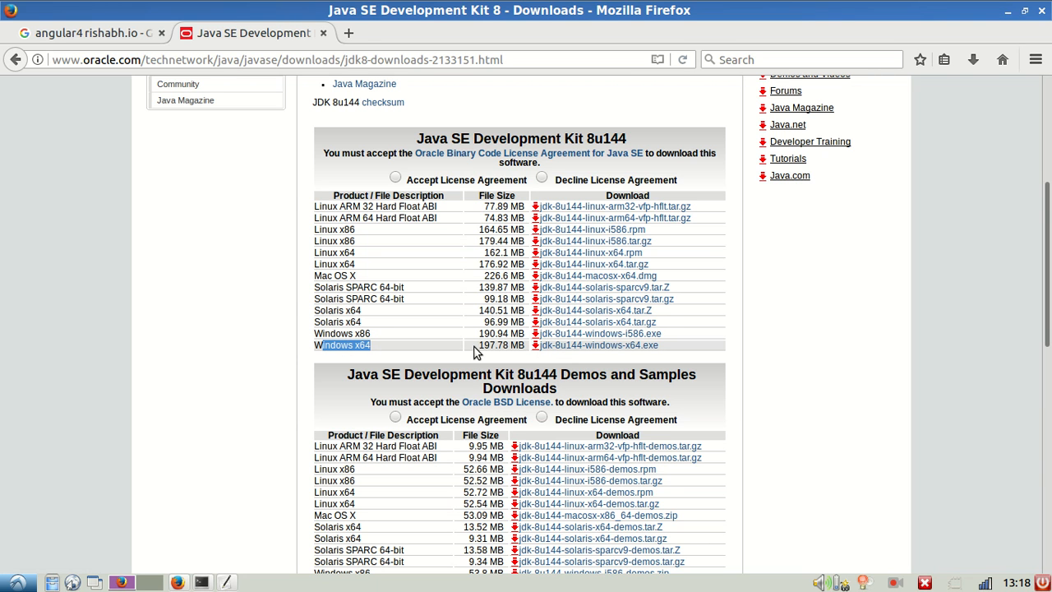
pyautogui.moveTo(478, 346); pyautogui.dragTo(522, 347)
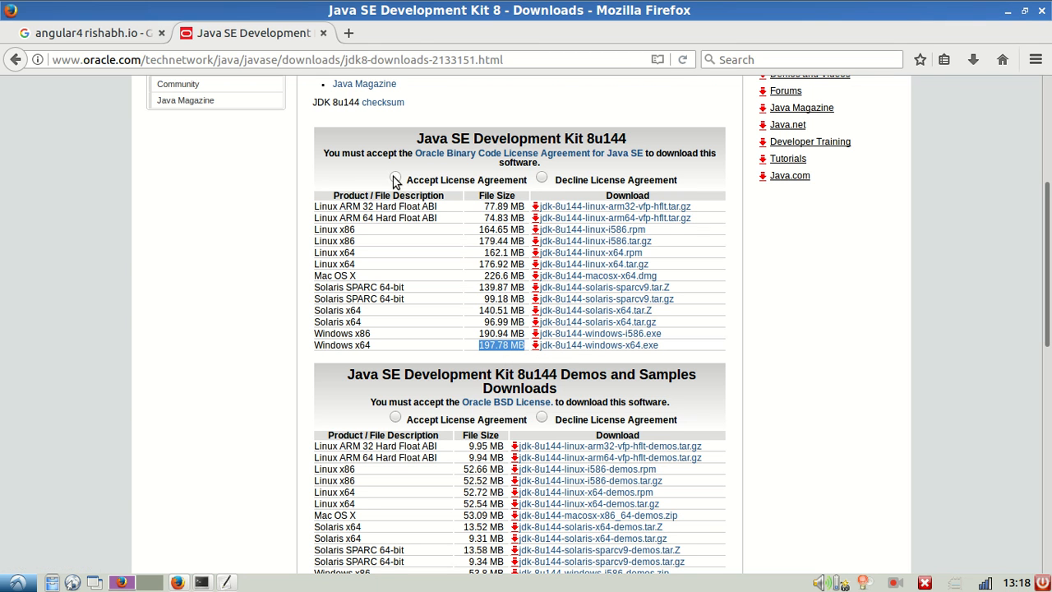
pyautogui.click(395, 180)
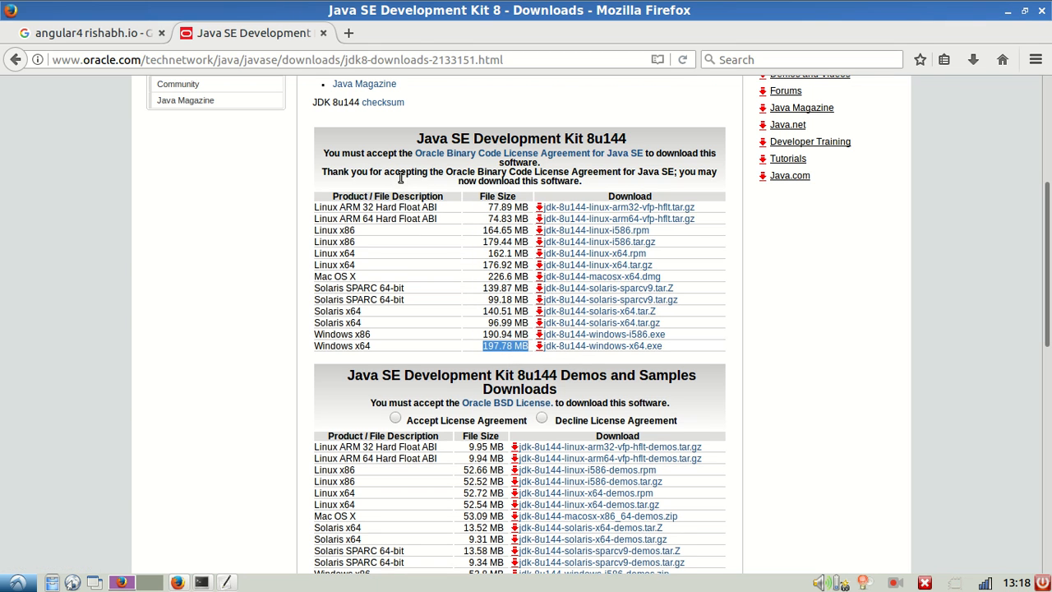
pyautogui.rightClick(601, 350)
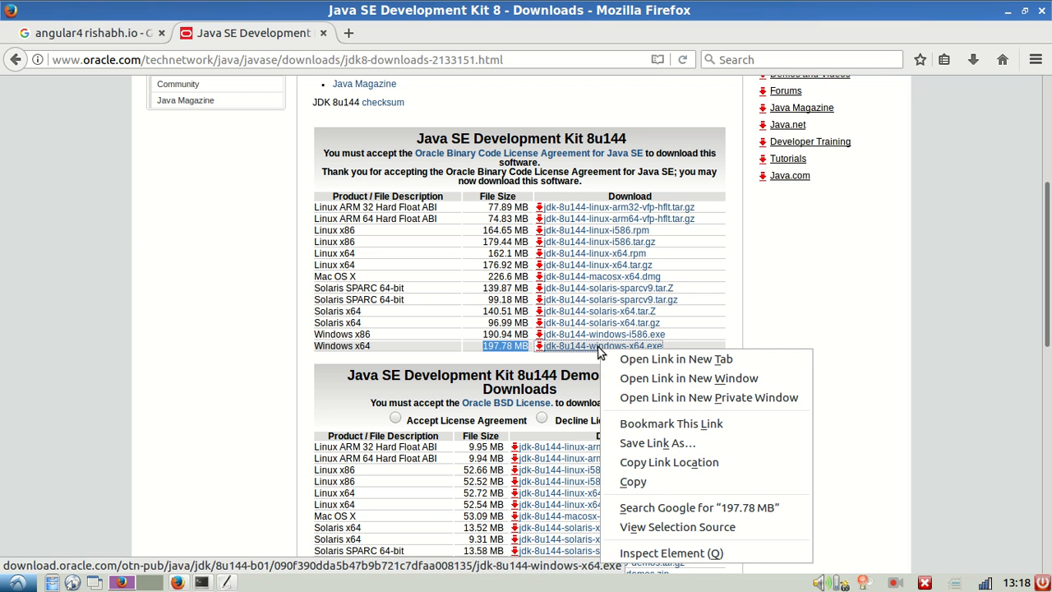
pyautogui.click(649, 463)
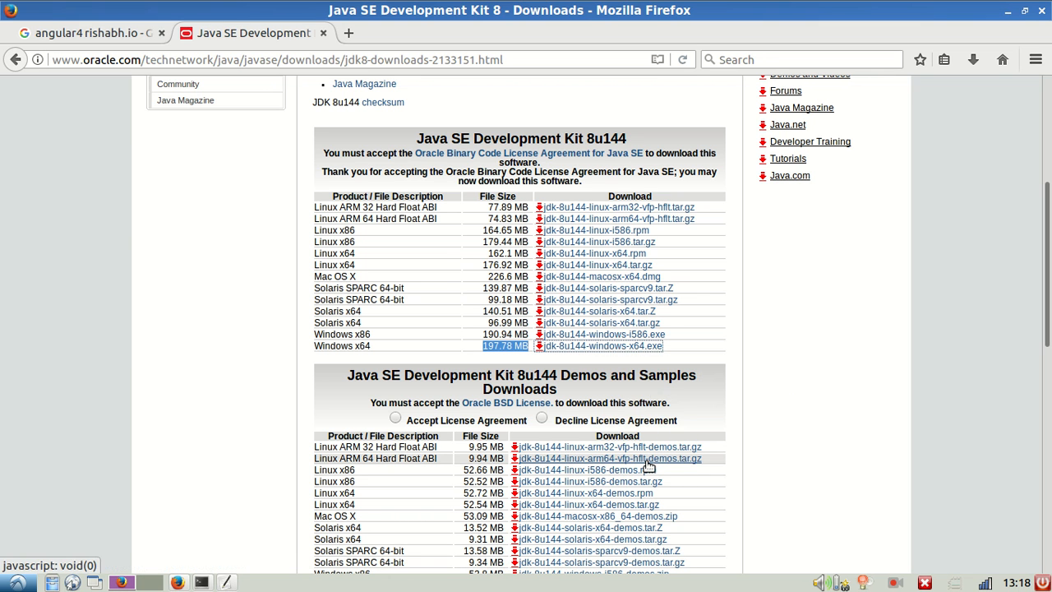
# In the gedit notes, add "Download from link" followed by the copied JDK URL below the Google search line.
pyautogui.hotkey('alt', 'Tab')
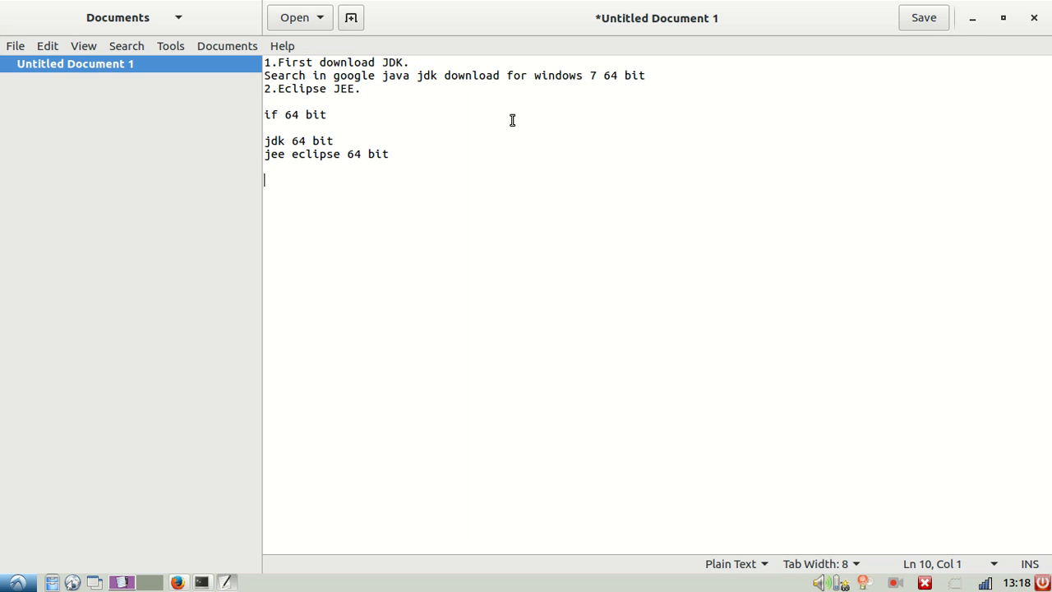
pyautogui.click(659, 67)
pyautogui.press('End')
pyautogui.press('Return')
pyautogui.write('Download from link')
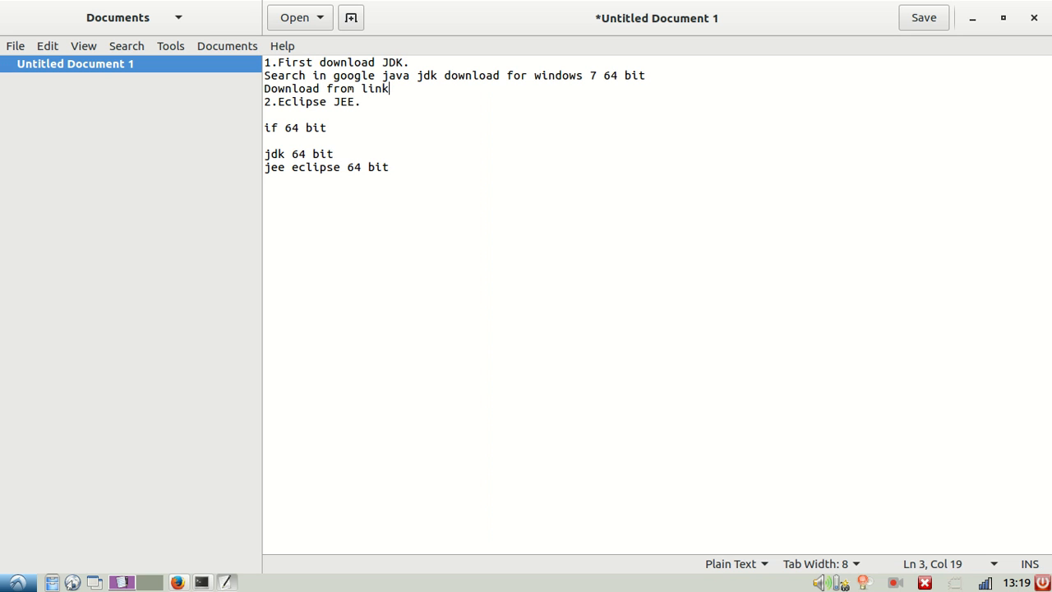
pyautogui.hotkey('ctrl', 'v')
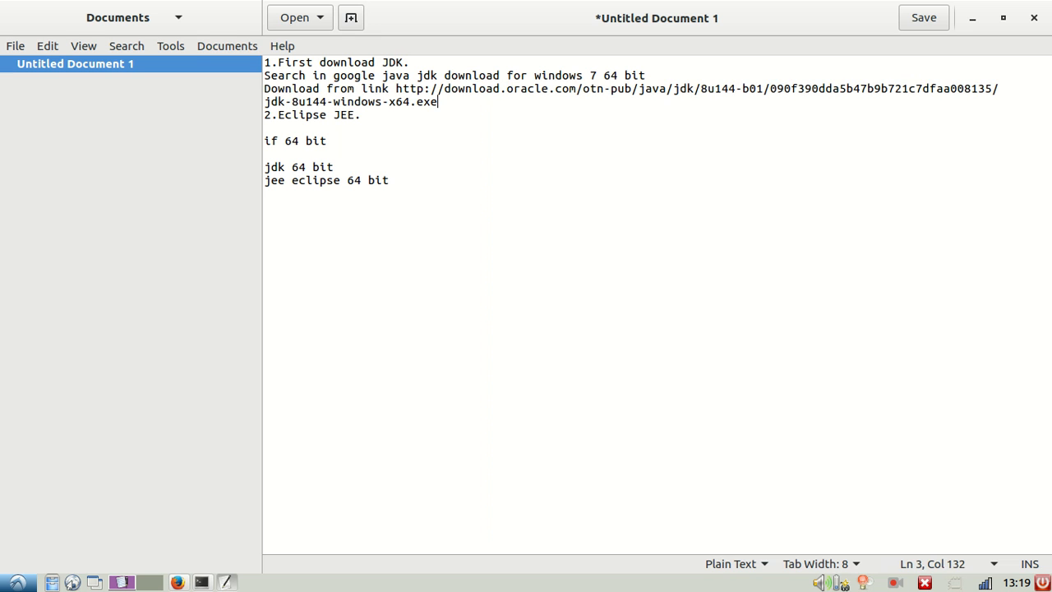
# Return to Firefox and start downloading jdk-8u144-windows-x64.exe, opening it with uGet.
pyautogui.hotkey('alt', 'Tab')
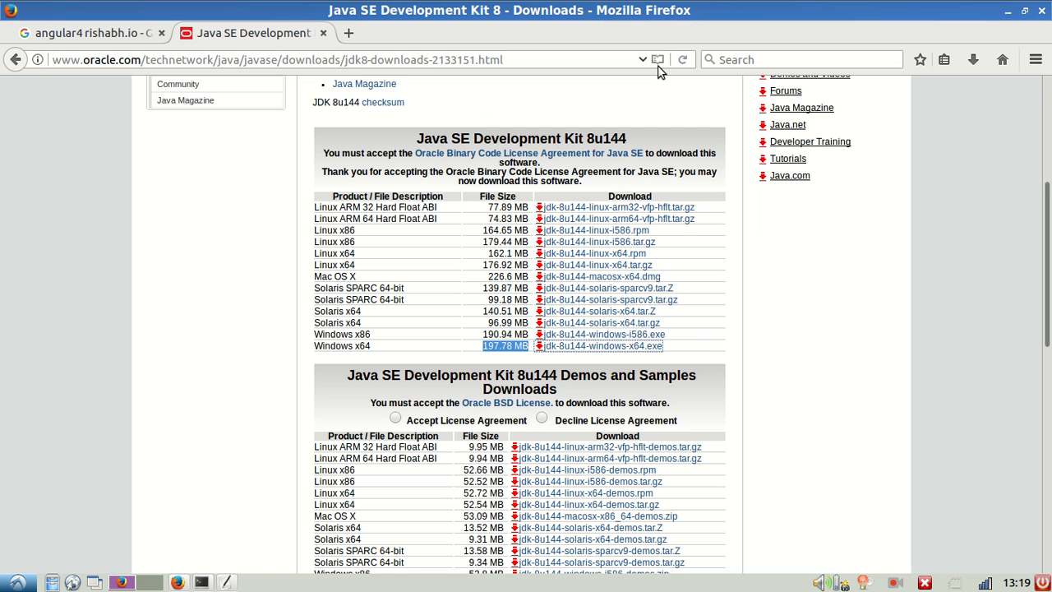
pyautogui.click(627, 350)
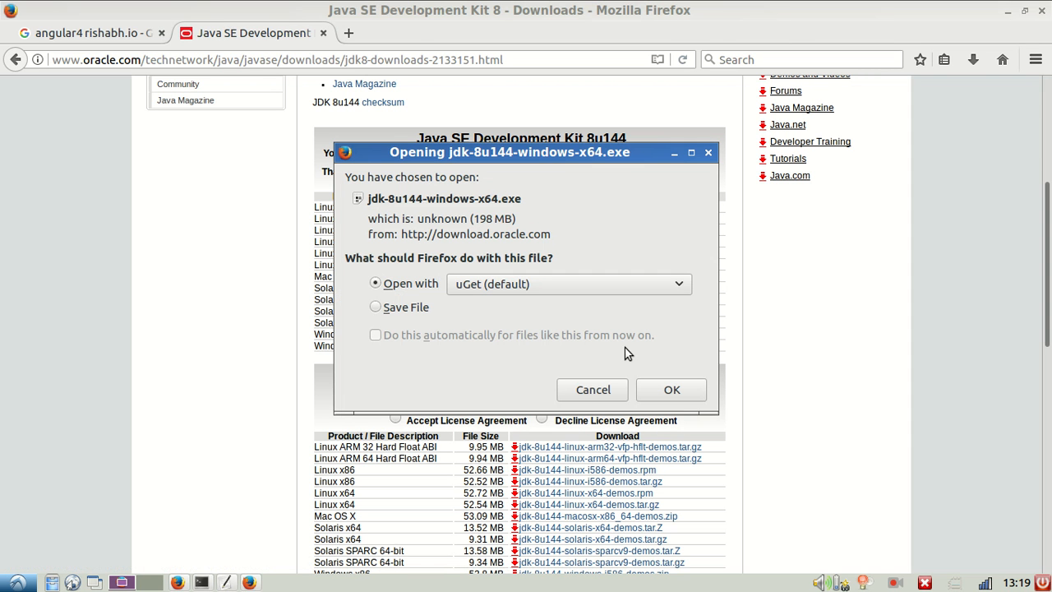
pyautogui.click(682, 397)
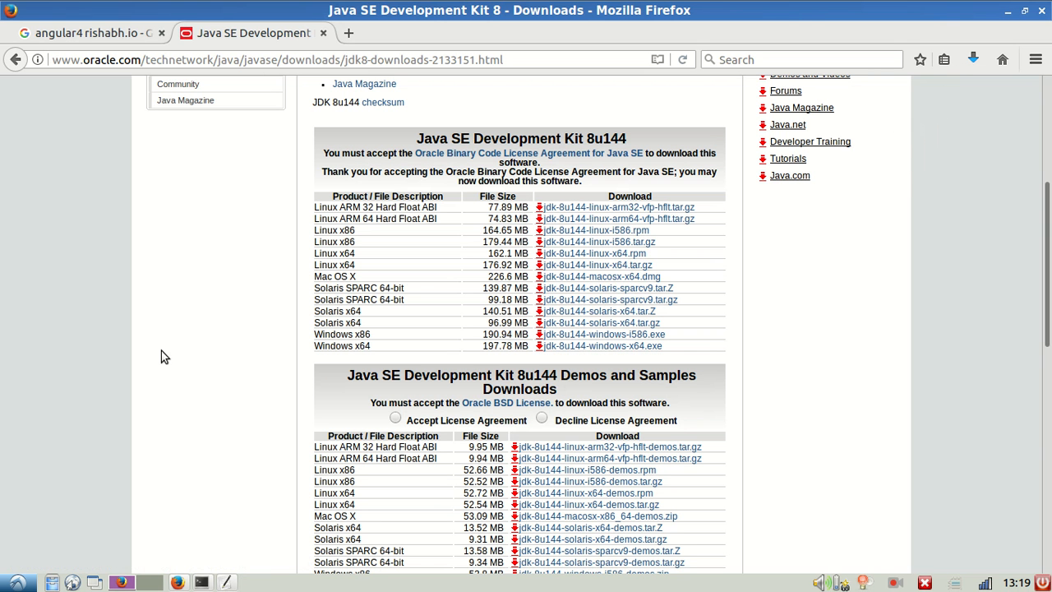
# In the gedit notes, insert two blank lines between the JDK download link and the Eclipse JEE item.
pyautogui.click(226, 582)
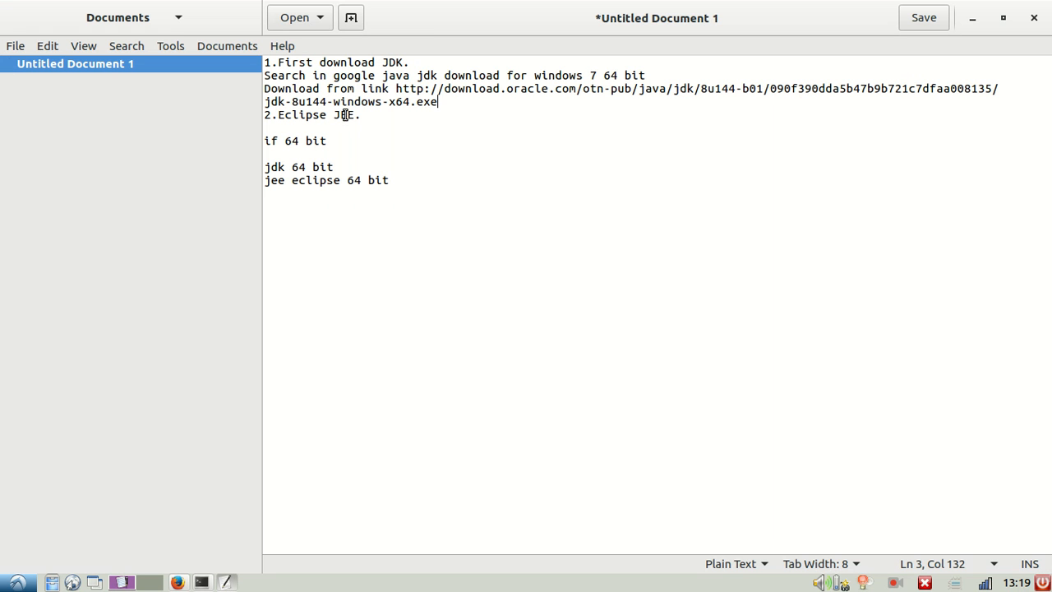
pyautogui.press('Return')
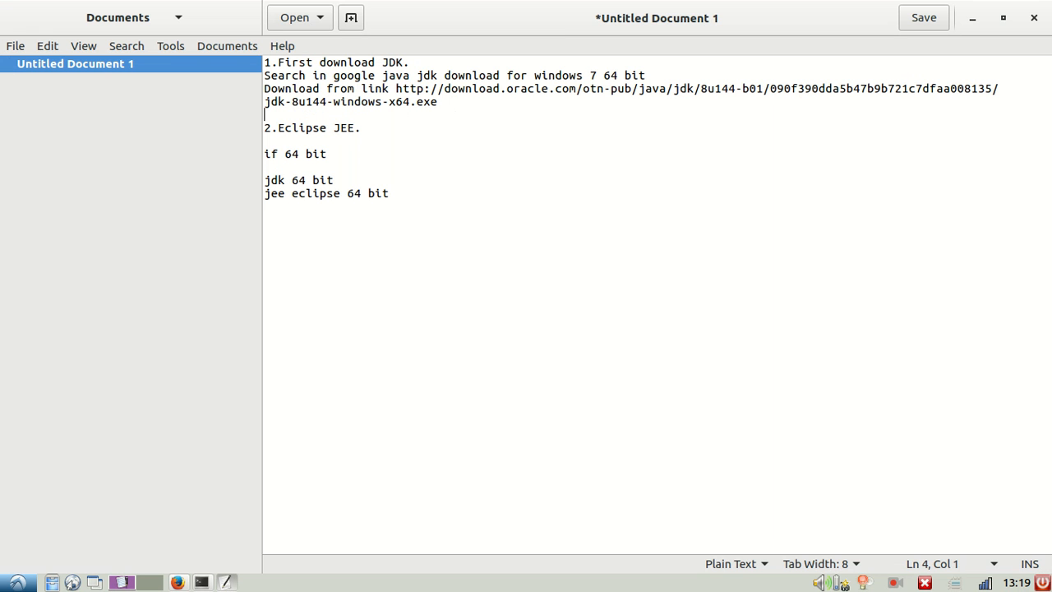
pyautogui.press('Return')
# Move the JDK download URL onto its own line below "Download from link".
pyautogui.press('Up')
pyautogui.press('Up')
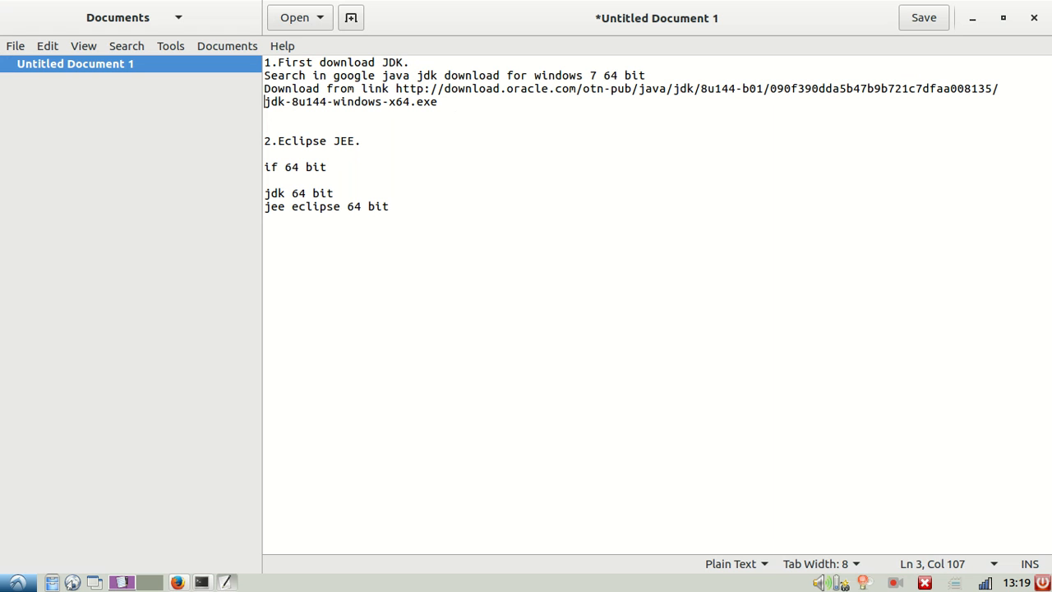
pyautogui.press('Up')
pyautogui.press('Right')
pyautogui.press('Right')
pyautogui.press('Right')
pyautogui.press('Right')
pyautogui.press('Right')
pyautogui.press('Right')
pyautogui.press('Right')
pyautogui.press('Right')
pyautogui.press('Right')
pyautogui.press('Right')
pyautogui.press('Right')
pyautogui.press('Right')
pyautogui.press('Right')
pyautogui.press('Right')
pyautogui.press('Right')
pyautogui.press('Right')
pyautogui.press('Right')
pyautogui.press('Right')
pyautogui.press('Right')
pyautogui.press('Right')
pyautogui.press('Right')
pyautogui.press('Right')
pyautogui.press('Left')
pyautogui.press('Left')
pyautogui.press('Return')
pyautogui.press('Down')
pyautogui.press('Down')
pyautogui.press('Up')
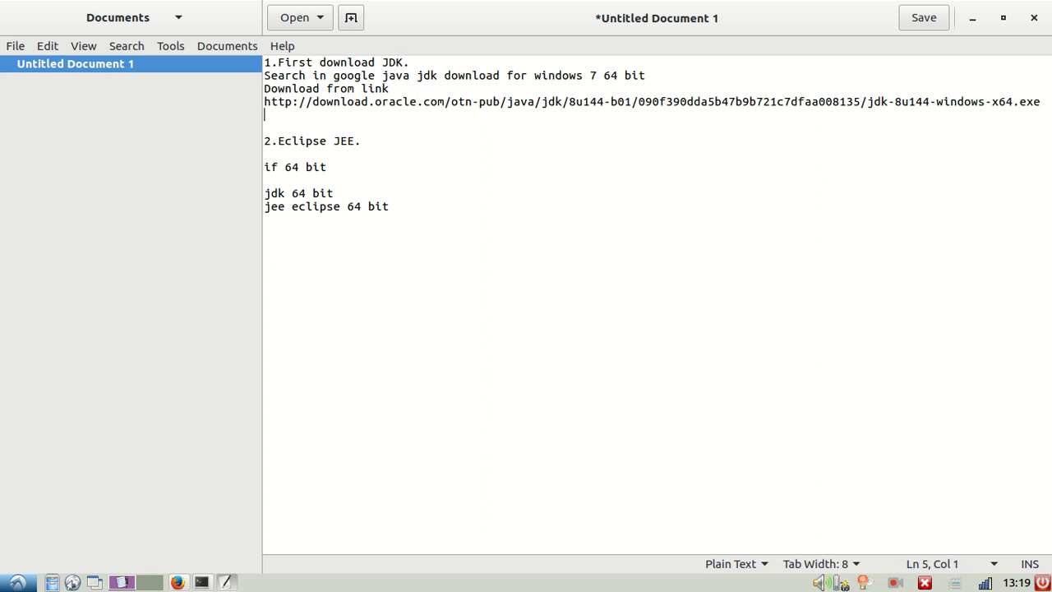
# Below the JDK URL in the notes, add the lines "JAVA installation path should" and "c:program files".
pyautogui.write('JAVA installatio')
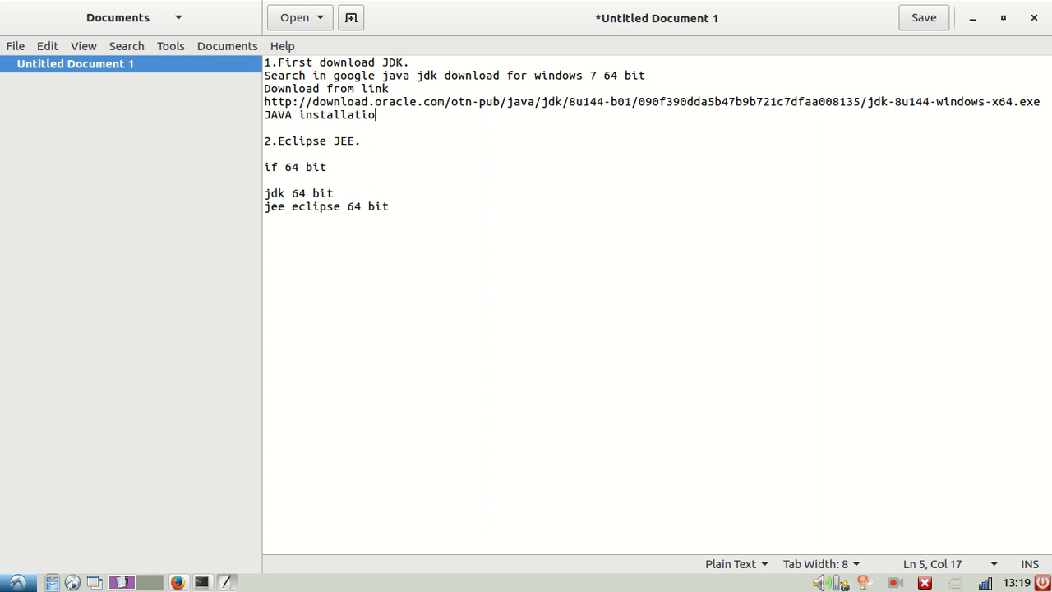
pyautogui.write('n path should')
pyautogui.press('Return')
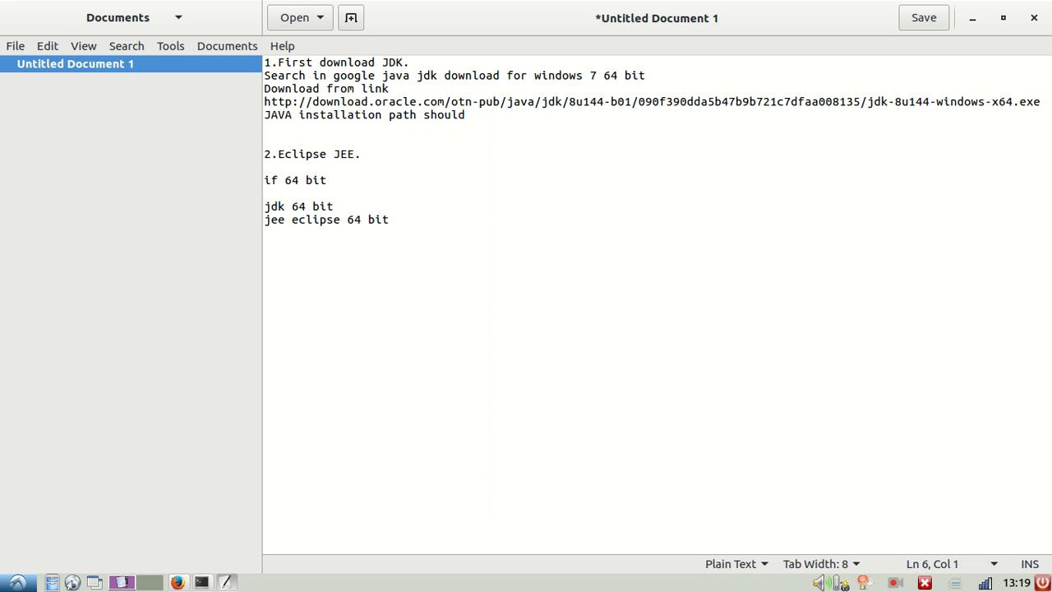
pyautogui.write('c:progmam')
pyautogui.press('BackSpace')
pyautogui.press('BackSpace')
pyautogui.write('am files')
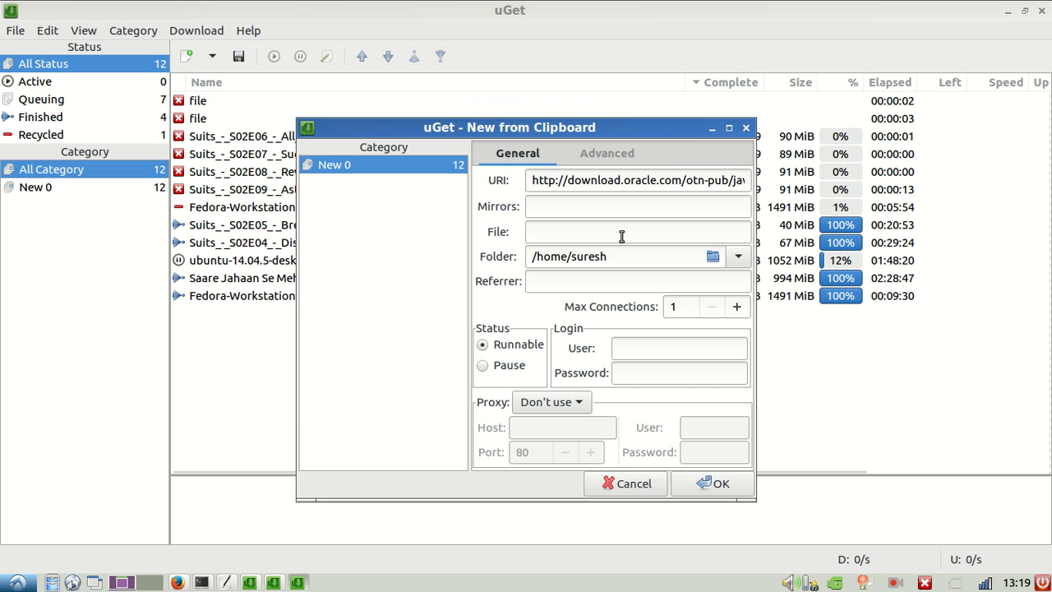
# Cancel uGet's New from Clipboard download and close its New Download dialog for the JDK installer.
pyautogui.click(642, 482)
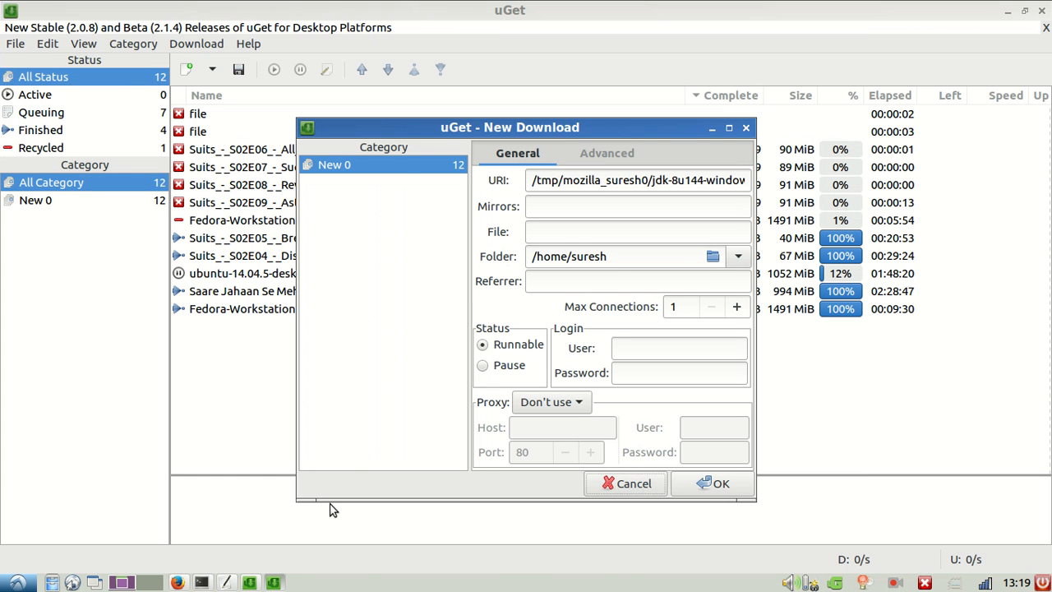
pyautogui.click(176, 581)
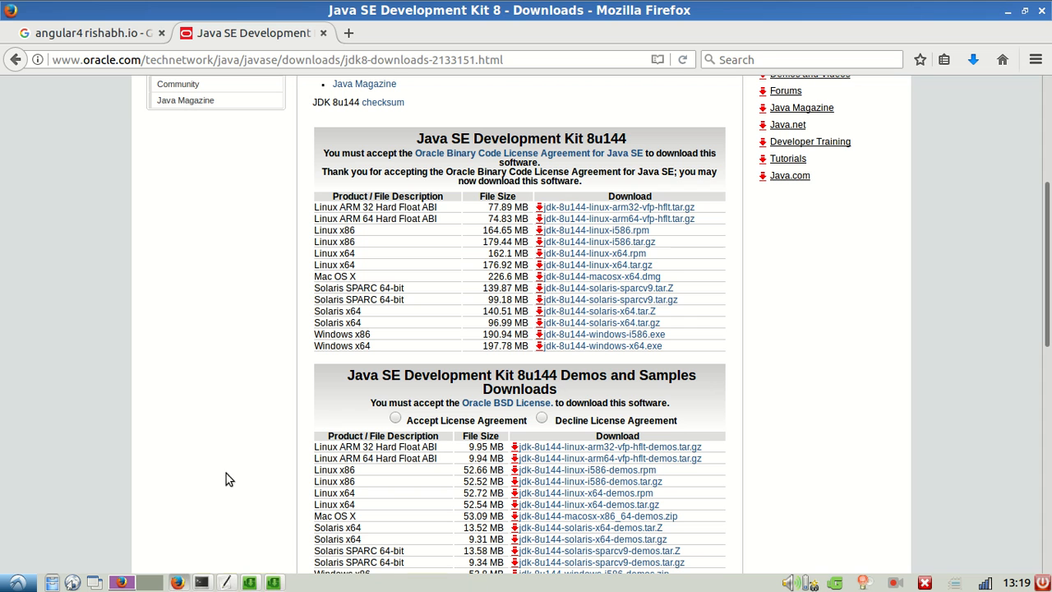
pyautogui.click(274, 582)
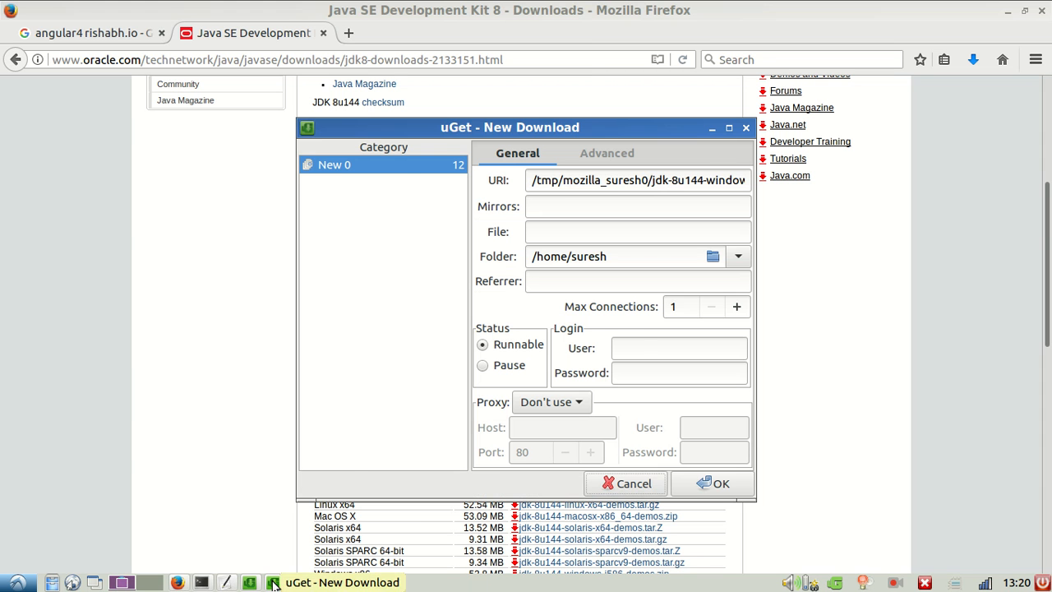
pyautogui.click(681, 485)
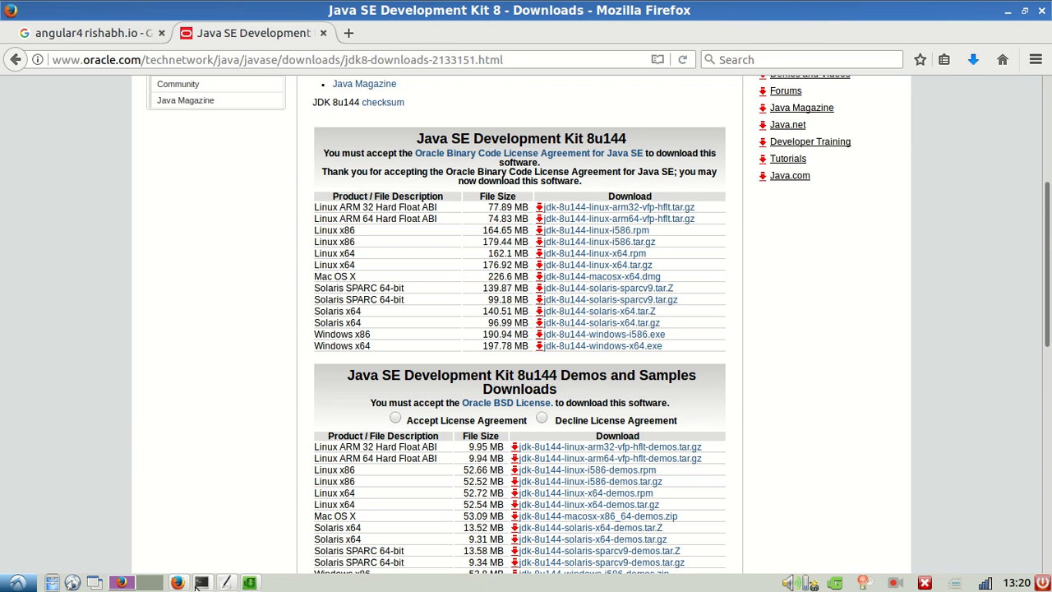
# Return to the gedit notes and correct the installation path to "c:\program files" by inserting the missing backslash.
pyautogui.click(226, 582)
pyautogui.click(277, 128)
pyautogui.write('\\program files')
pyautogui.press('End')
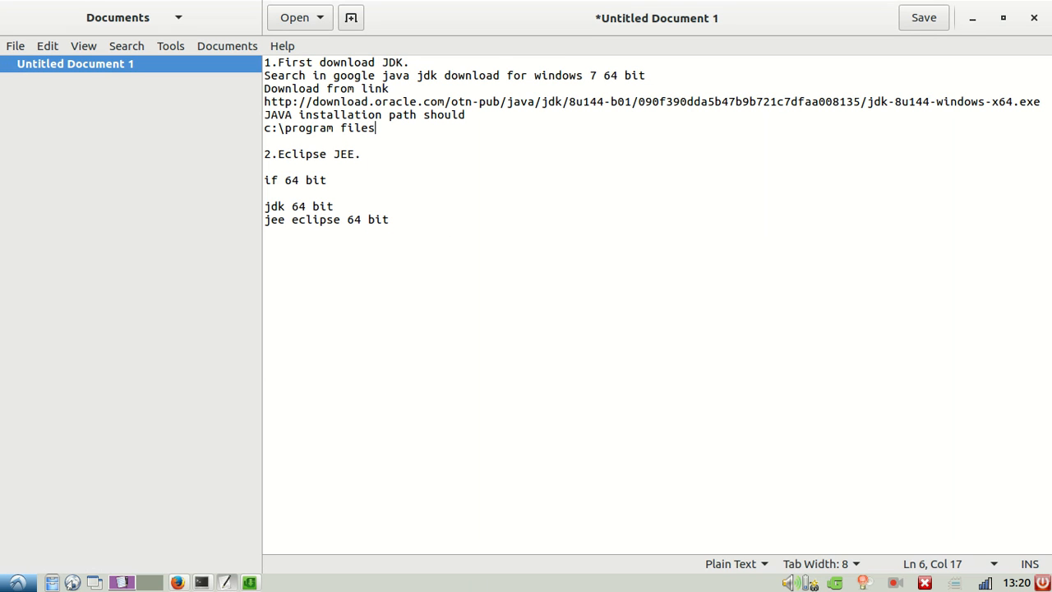
# Extend the Java installation path in the notes to "c:\program filesx64\java\jdk".
pyautogui.write('\\')
pyautogui.write('jdk')
pyautogui.press('Left')
pyautogui.press('Left')
pyautogui.press('Down')
pyautogui.press('Up')
pyautogui.write('x64')
pyautogui.press('Right')
pyautogui.write('java\\')
pyautogui.hotkey('shift', 'Home')
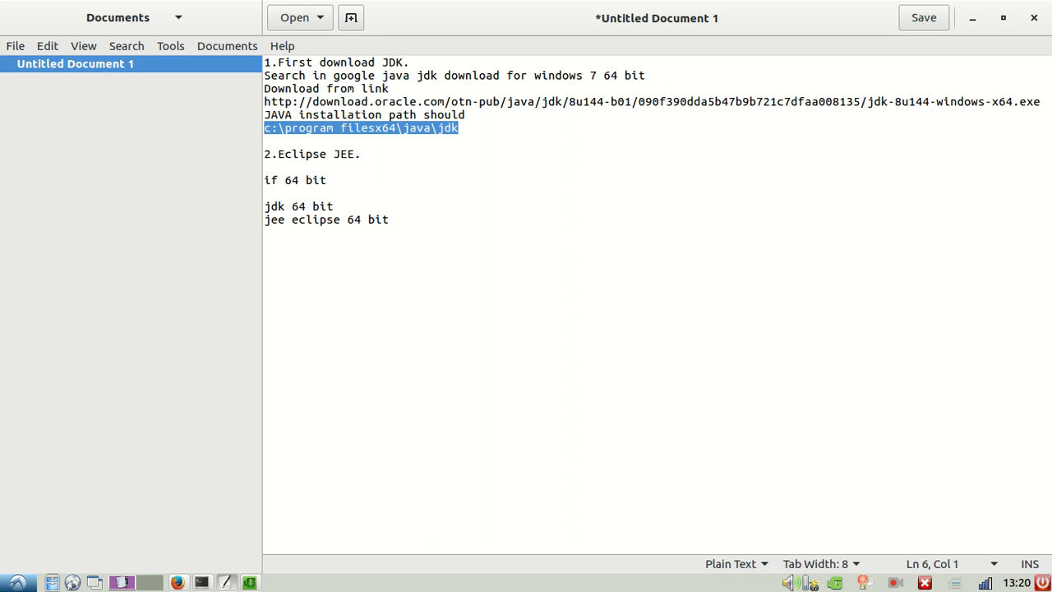
# Below the installation path, leave a blank line and add "it will automatically set environment variable.", followed by another line break.
pyautogui.press('Down')
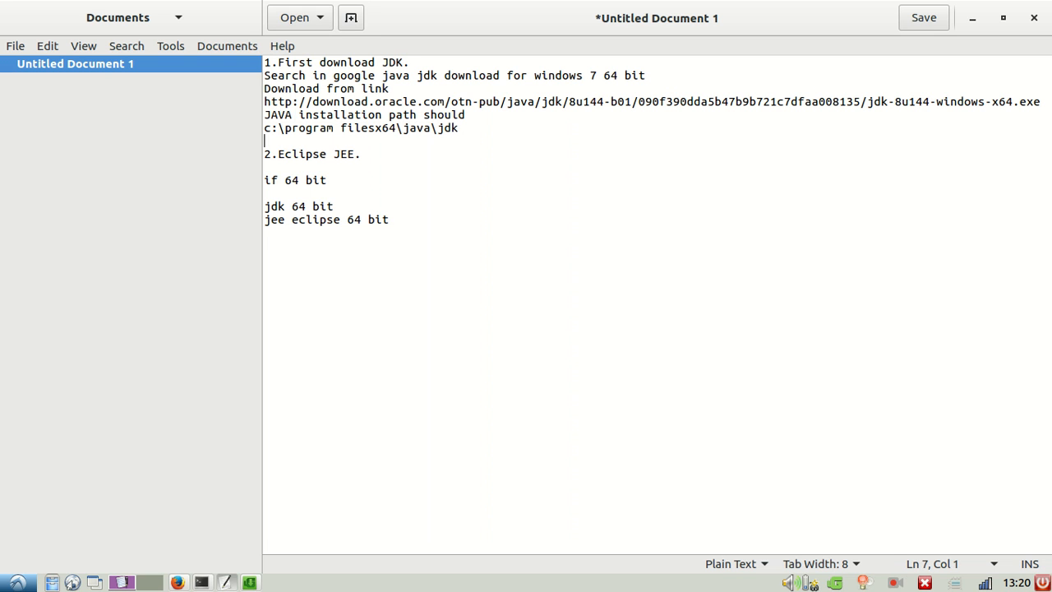
pyautogui.press('Return')
pyautogui.write('it will automatically set')
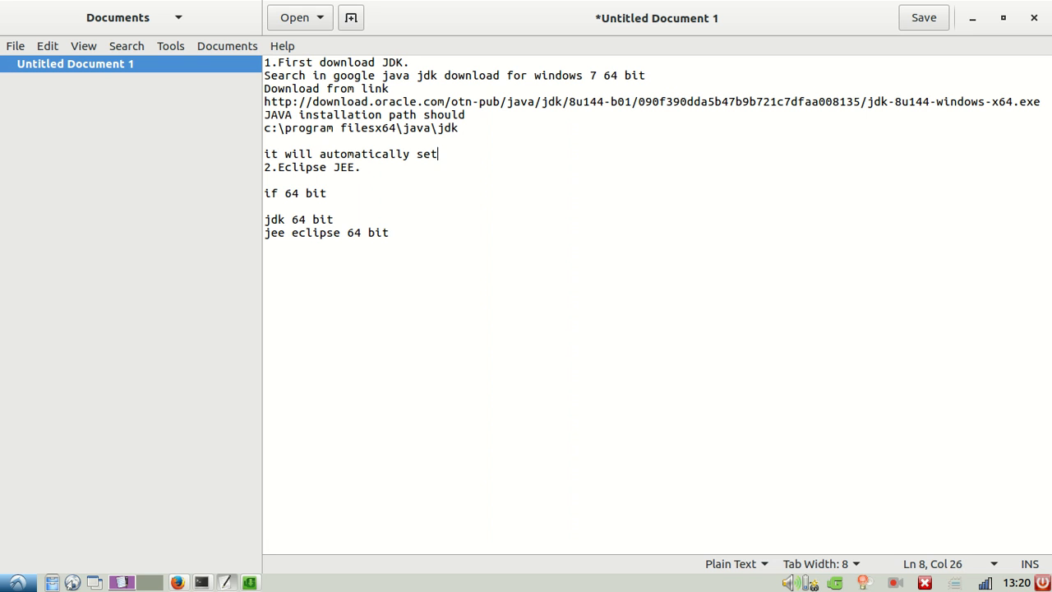
pyautogui.write(' environment variable.')
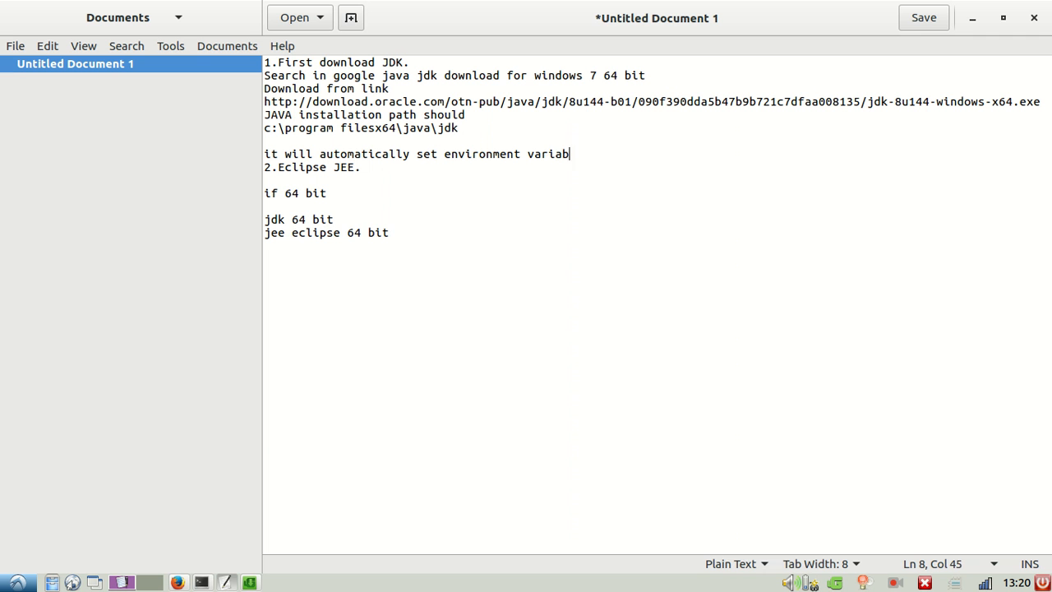
pyautogui.press('Return')
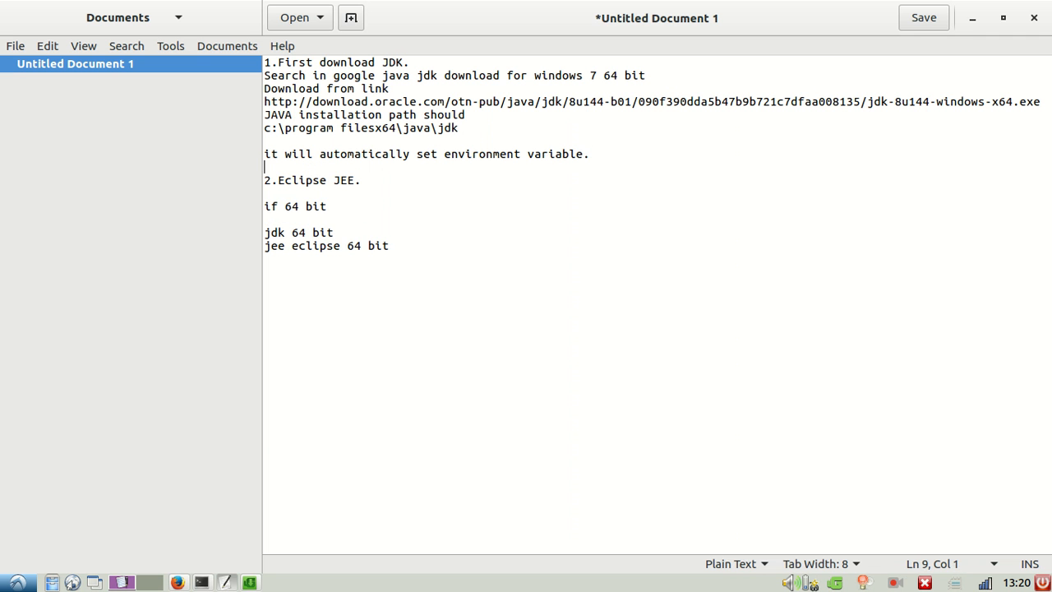
# Switch to Firefox, search Google for "jdk installation procedure orcale.com" and close the angular4 tab.
pyautogui.hotkey('alt', 'Tab')
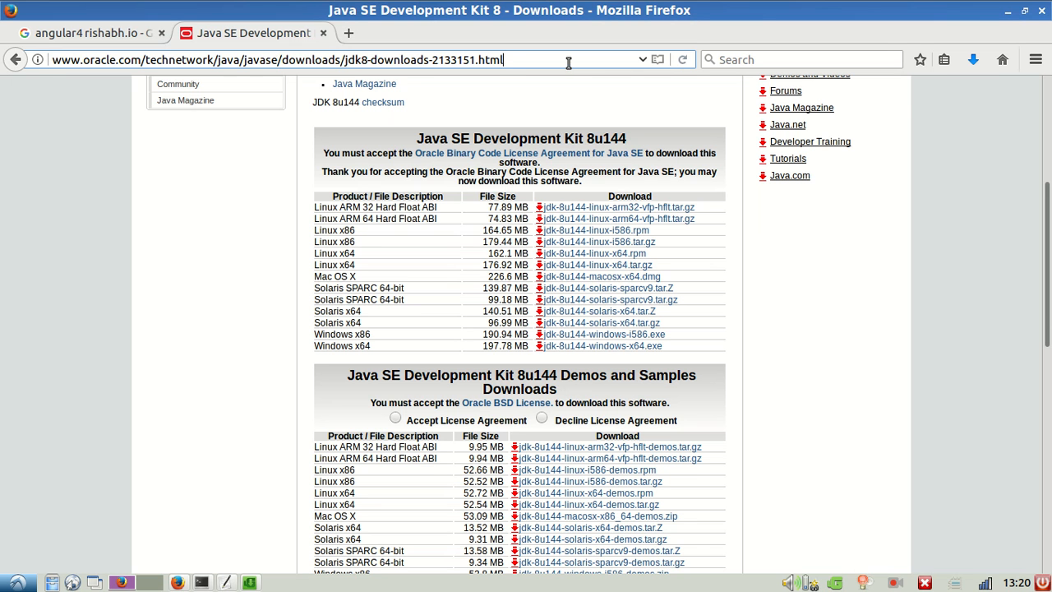
pyautogui.moveTo(568, 63); pyautogui.dragTo(43, 45)
pyautogui.write('orca')
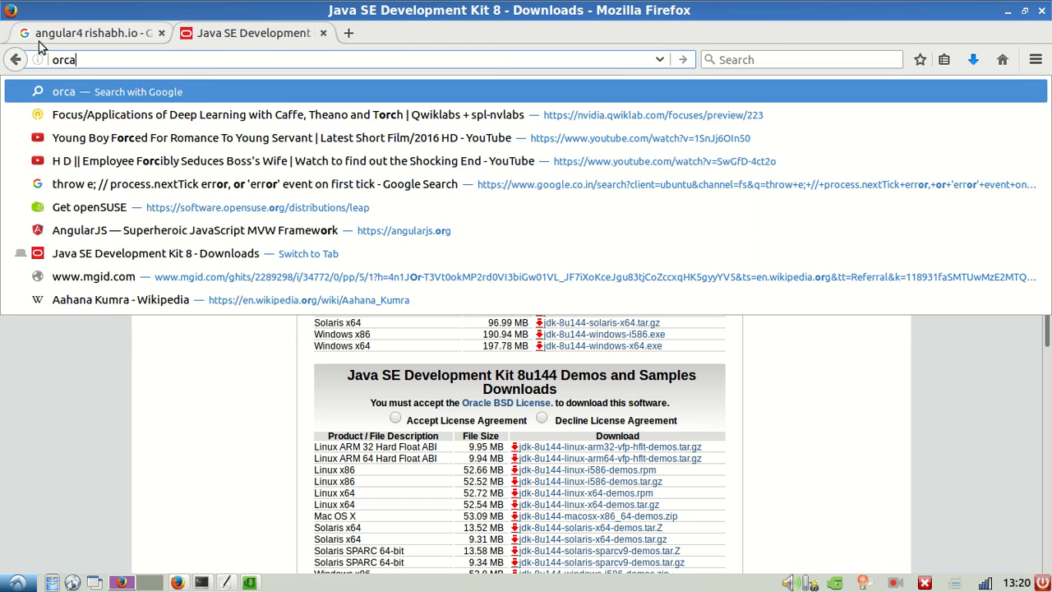
pyautogui.write('le.com')
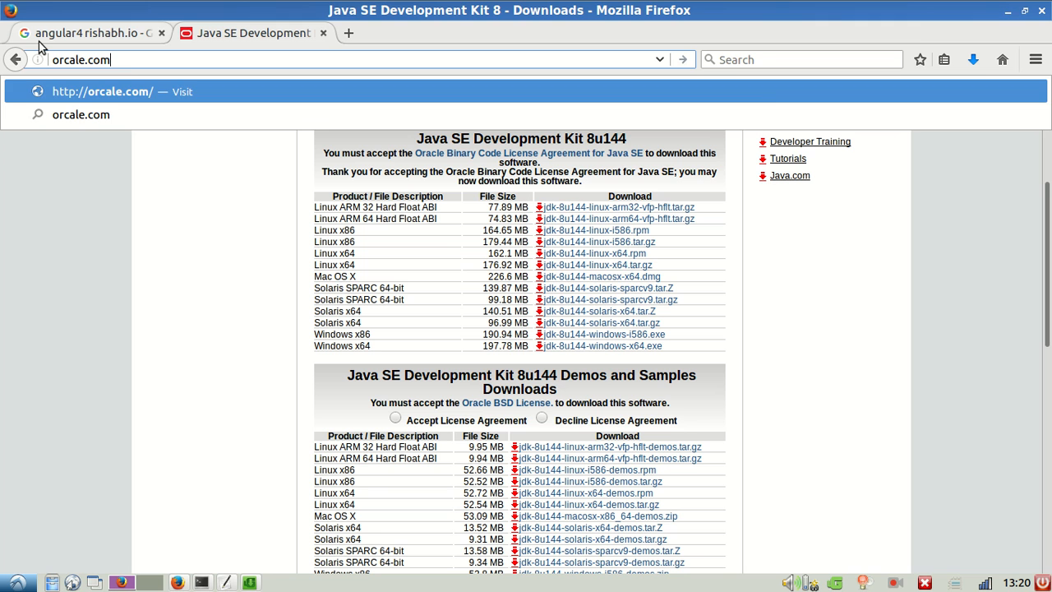
pyautogui.press('Home')
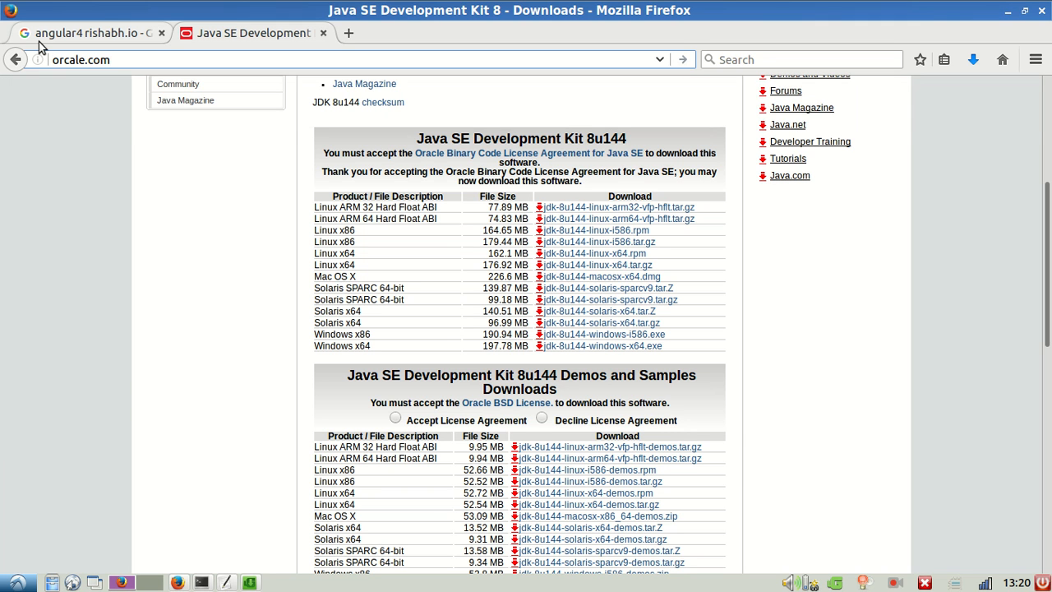
pyautogui.write('jd ')
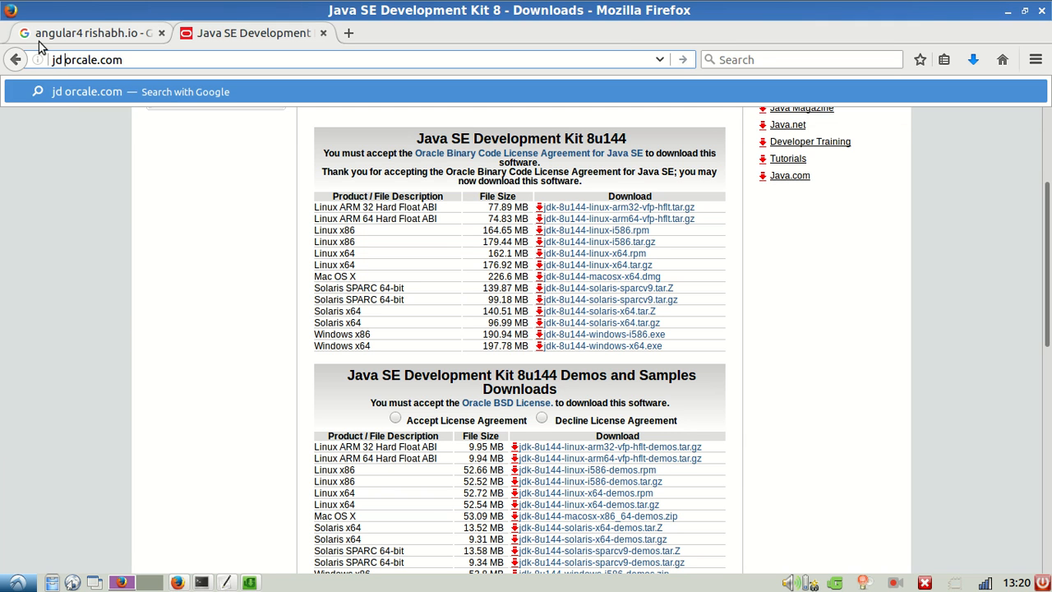
pyautogui.write('k installation ')
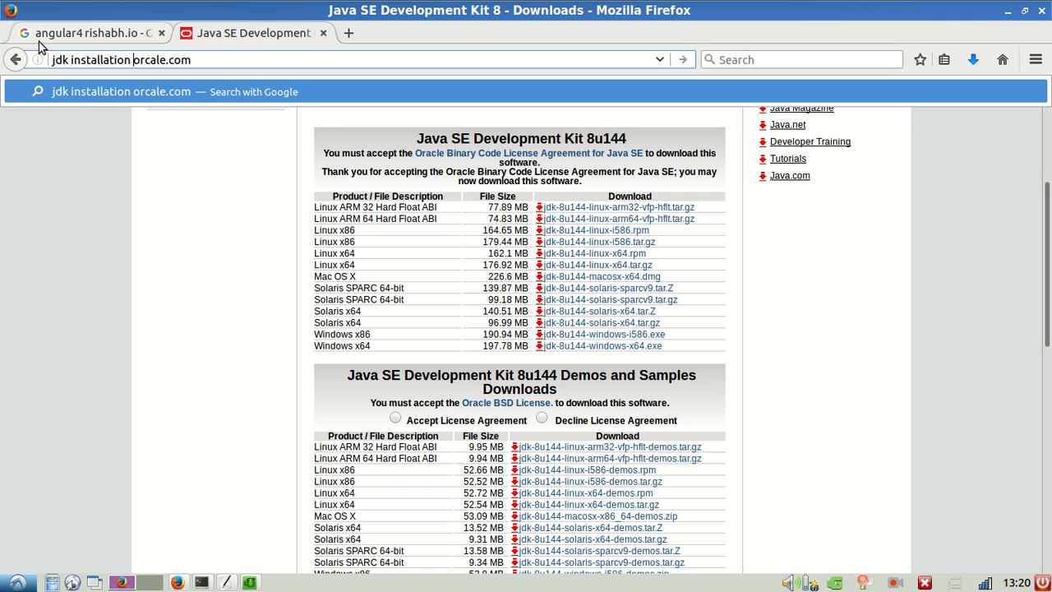
pyautogui.write('procedure')
pyautogui.press('Return')
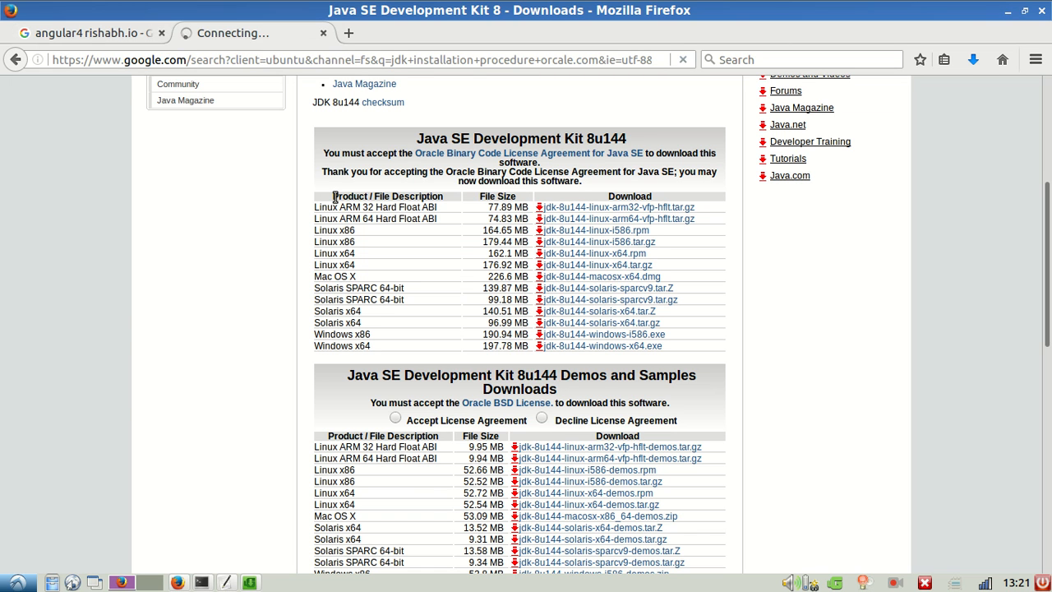
pyautogui.click(161, 34)
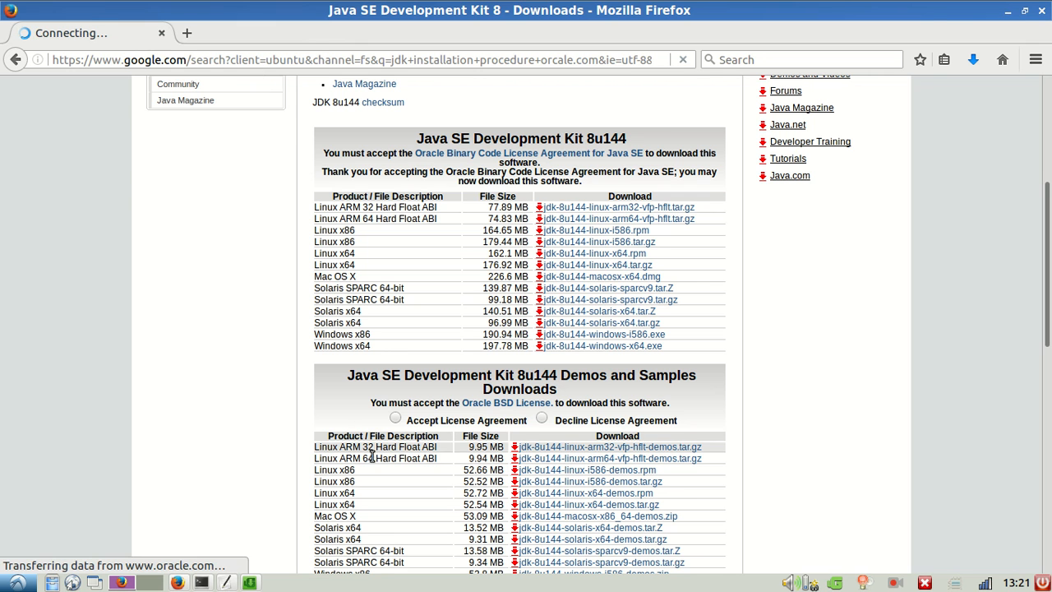
# Switch to the gedit notes and review the JDK installation path, the environment variable remark and the Eclipse JEE item.
pyautogui.click(226, 582)
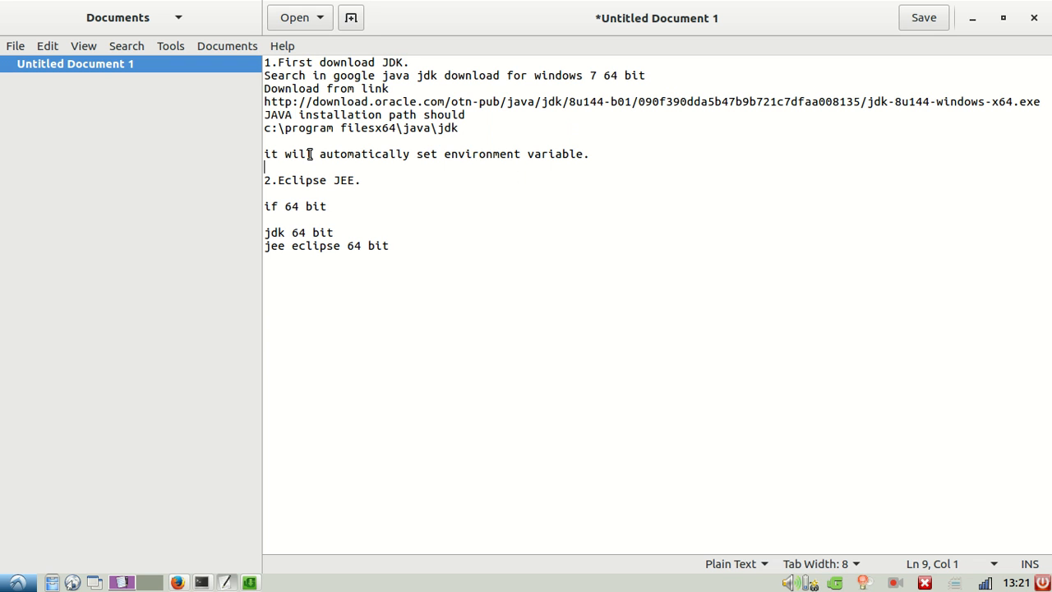
pyautogui.doubleClick(295, 180)
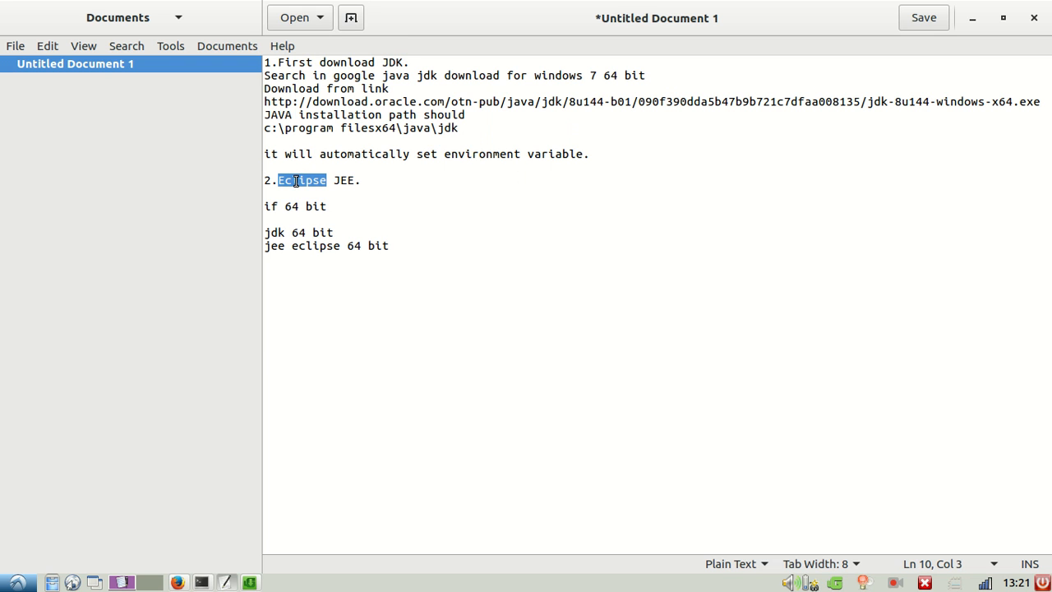
pyautogui.moveTo(475, 125); pyautogui.dragTo(249, 130)
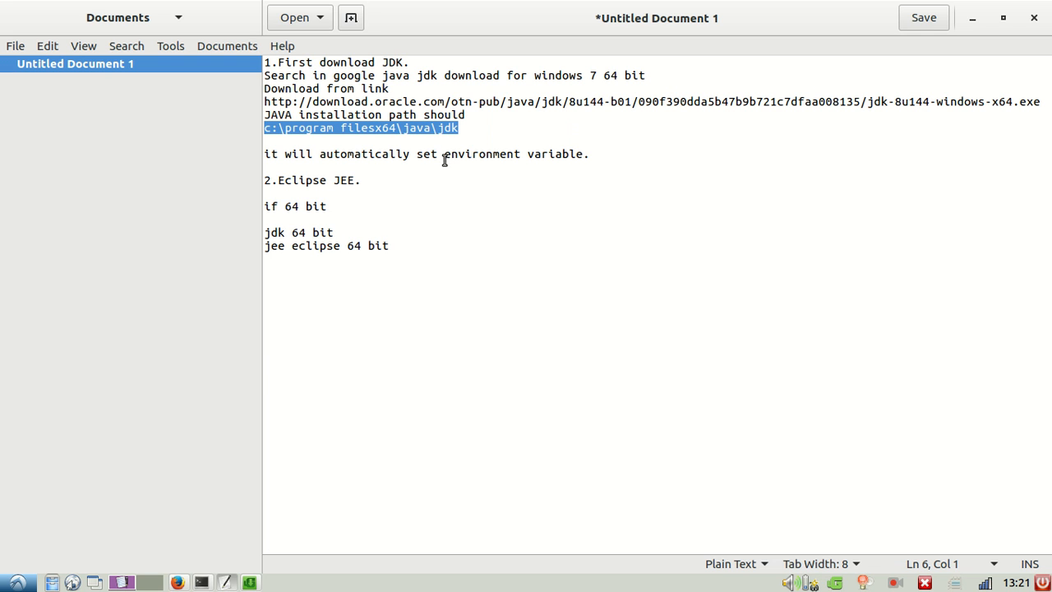
pyautogui.moveTo(445, 154); pyautogui.dragTo(564, 155)
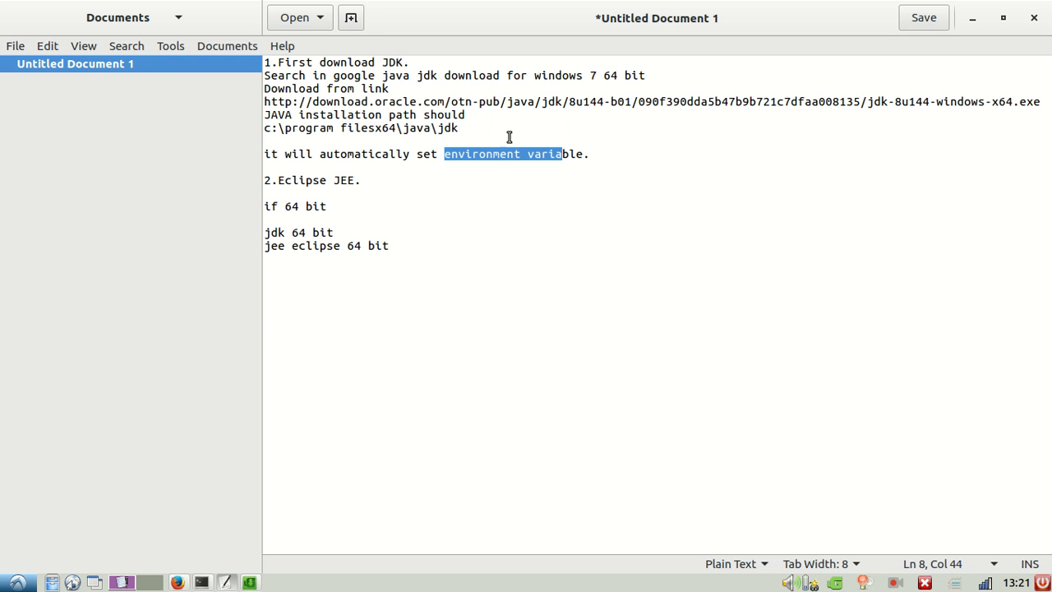
pyautogui.moveTo(482, 132); pyautogui.dragTo(260, 133)
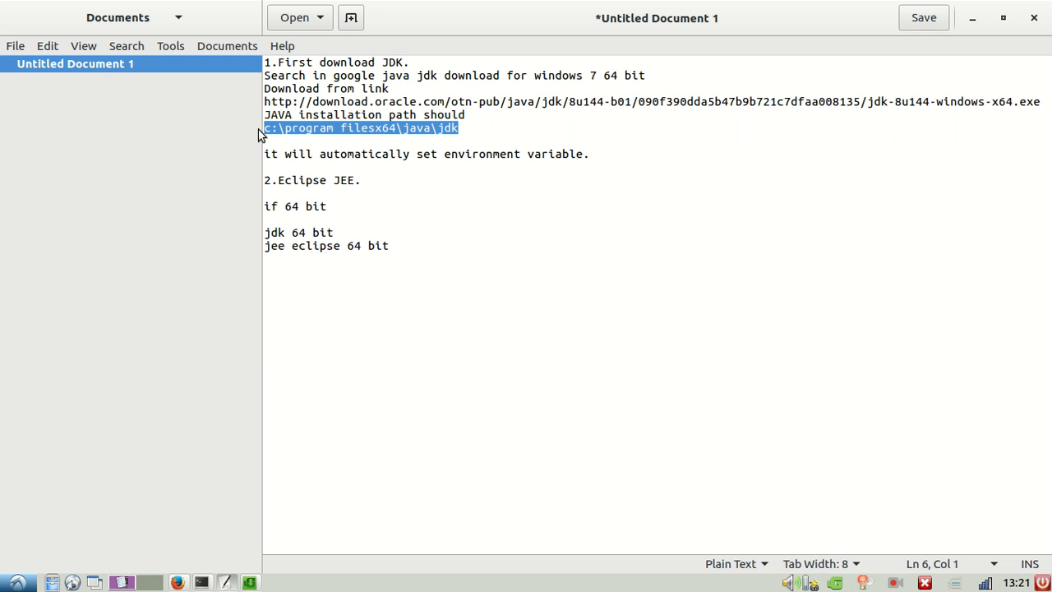
pyautogui.click(324, 141)
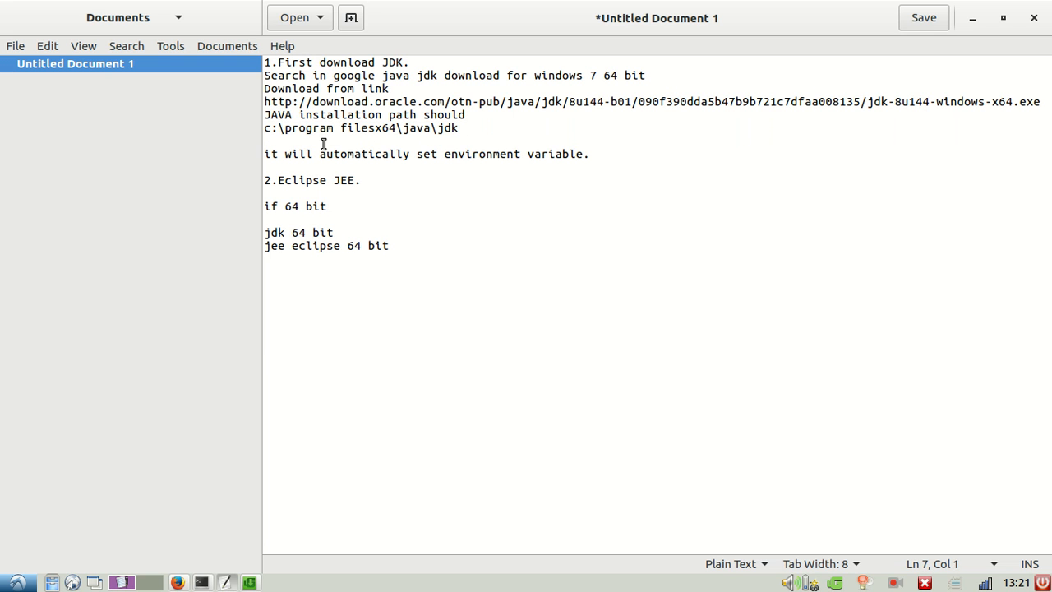
pyautogui.moveTo(284, 181); pyautogui.dragTo(347, 190)
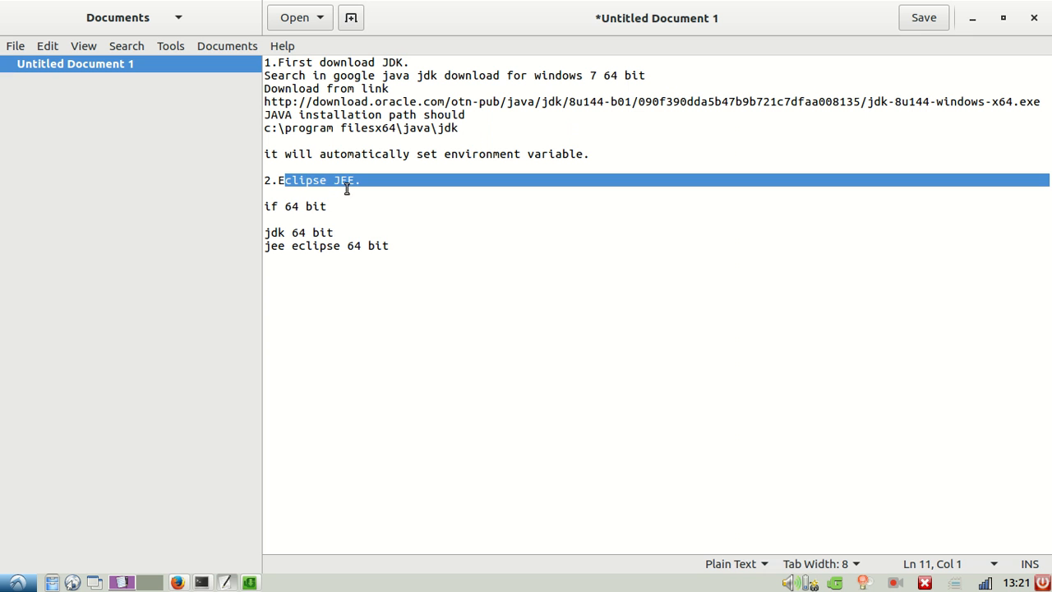
pyautogui.click(373, 209)
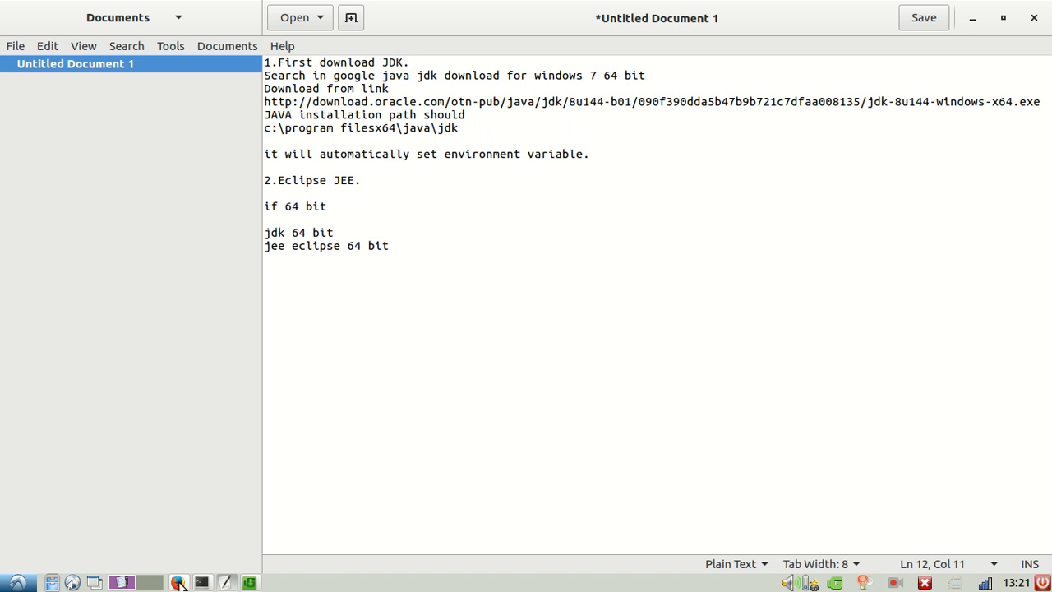
# Return to Firefox and search Google for "download eclipsejee 64" in a new tab.
pyautogui.click(178, 582)
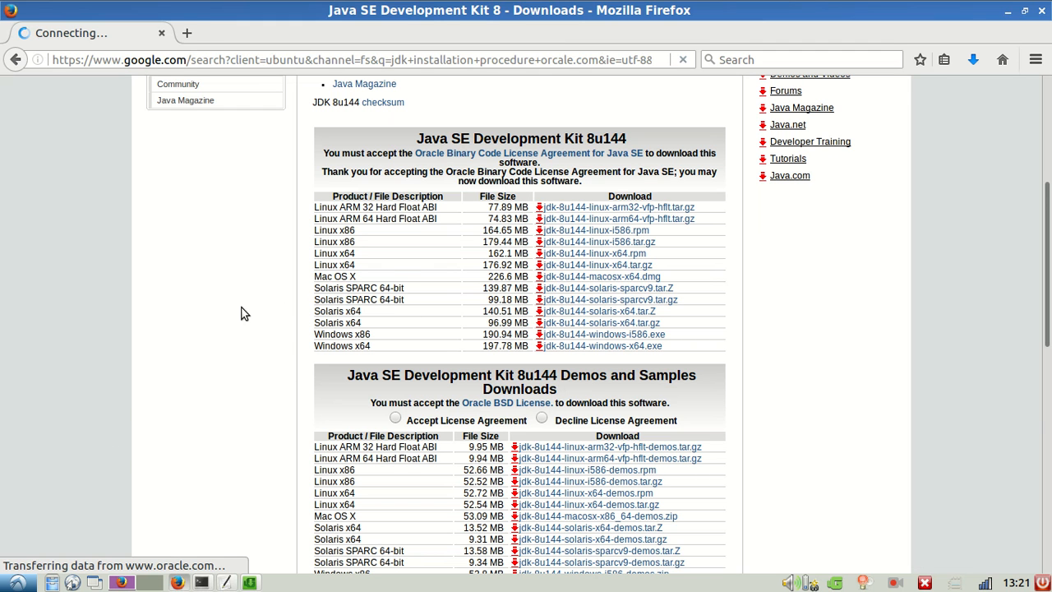
pyautogui.click(188, 33)
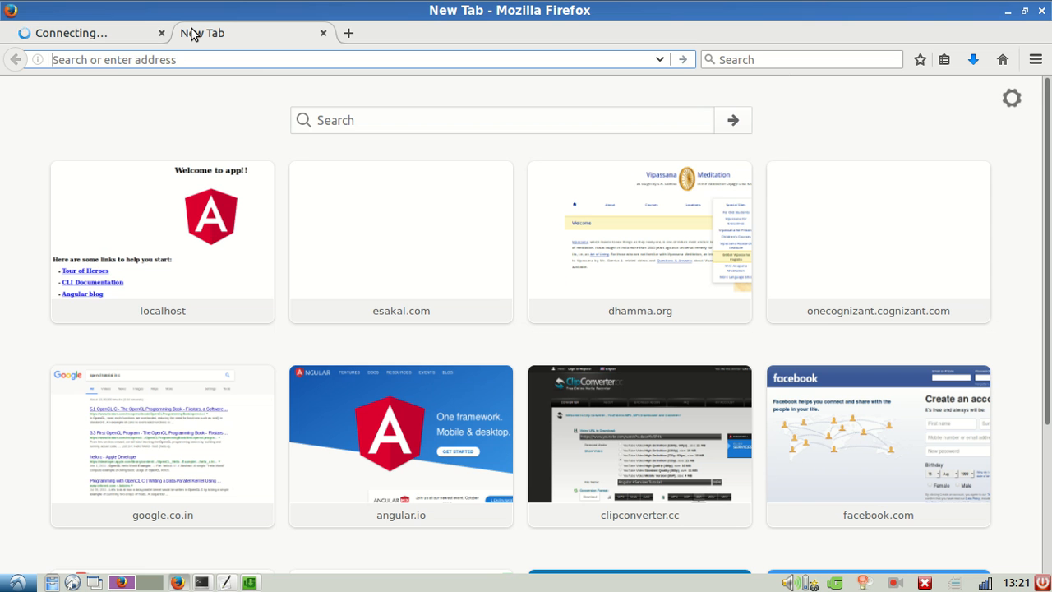
pyautogui.write('download')
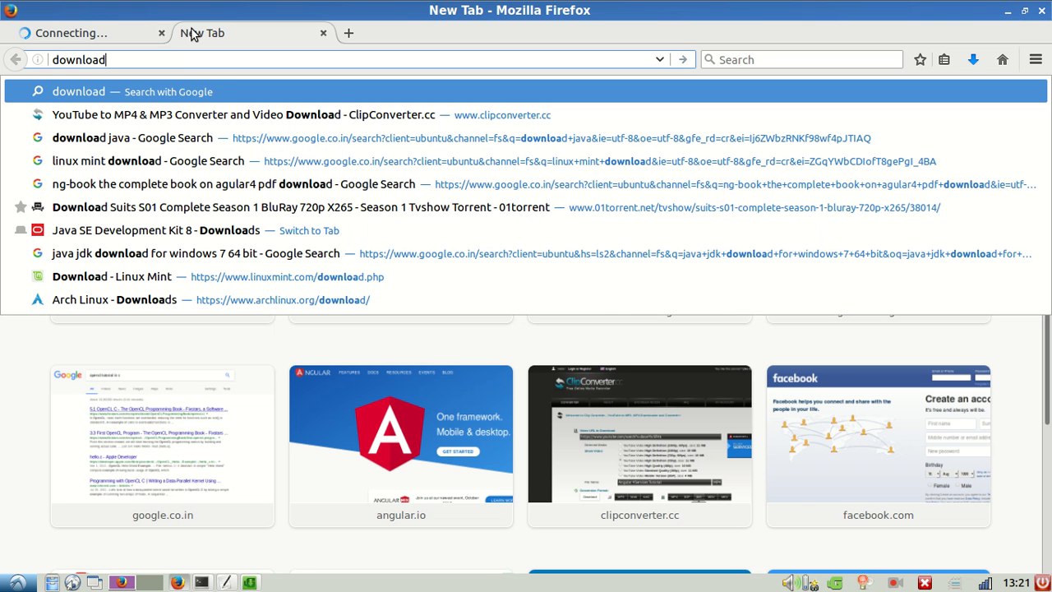
pyautogui.write(' eclipse')
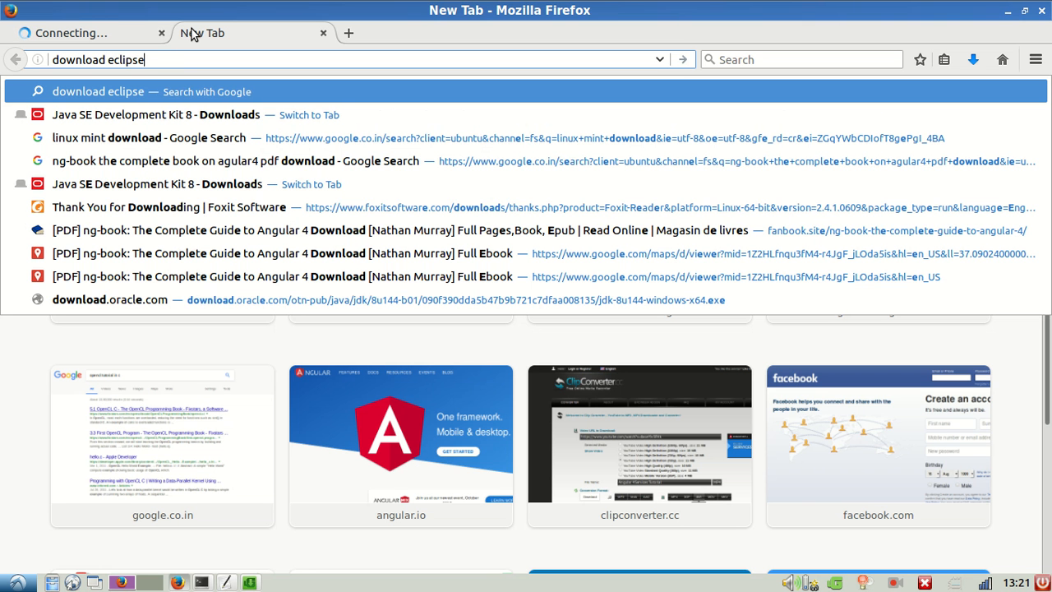
pyautogui.write('jee 64')
pyautogui.press('Return')
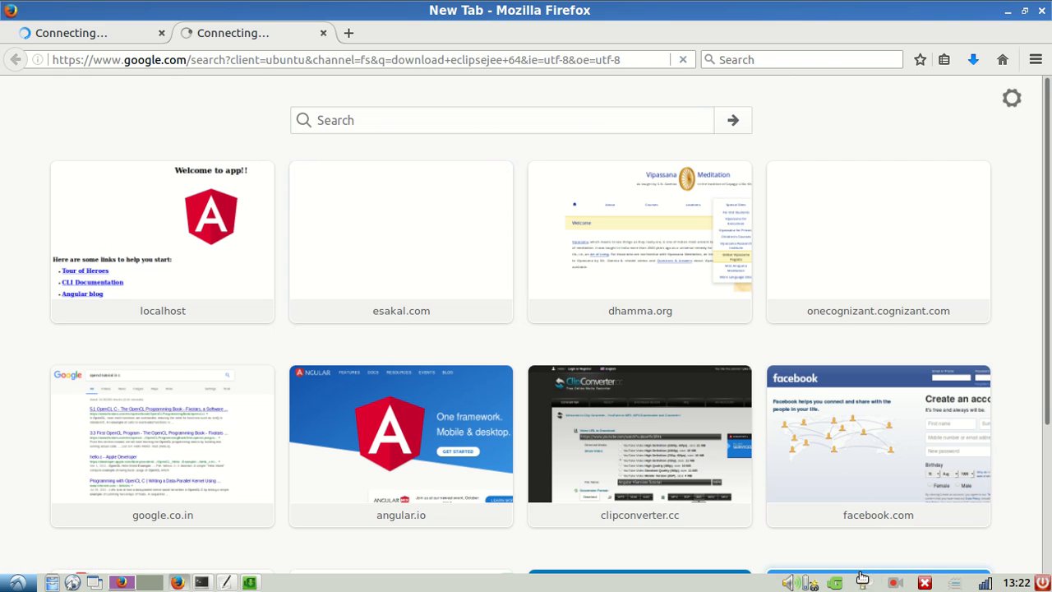
pyautogui.rightClick(834, 585)
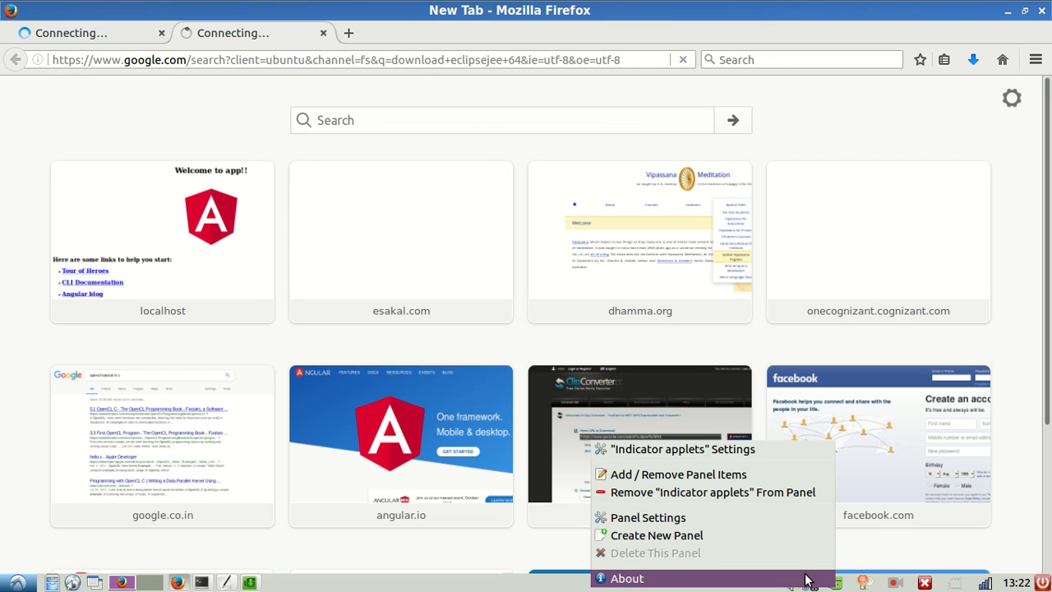
pyautogui.click(854, 583)
pyautogui.click(831, 581)
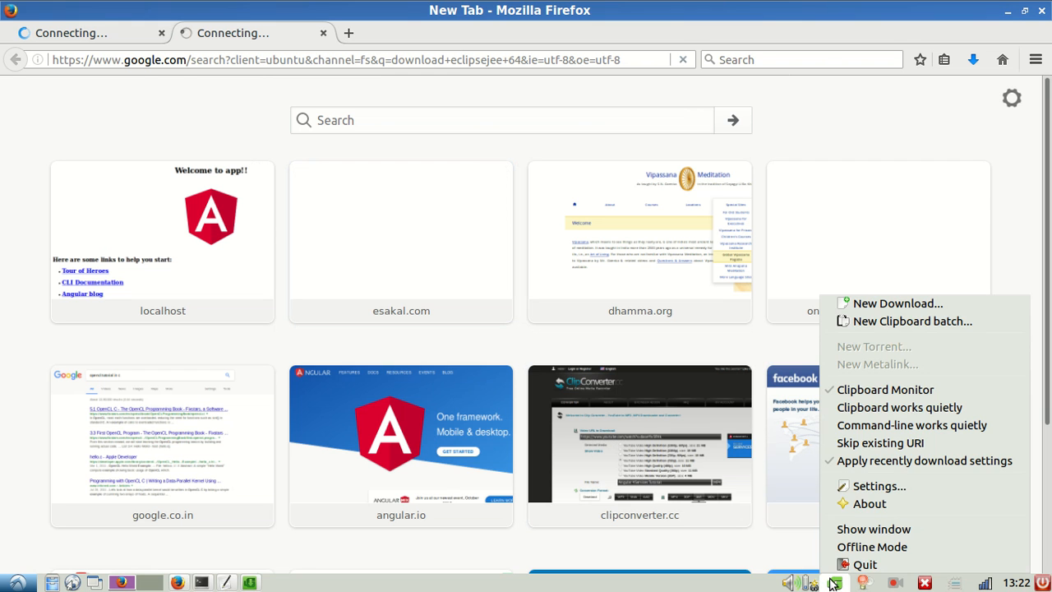
pyautogui.click(849, 568)
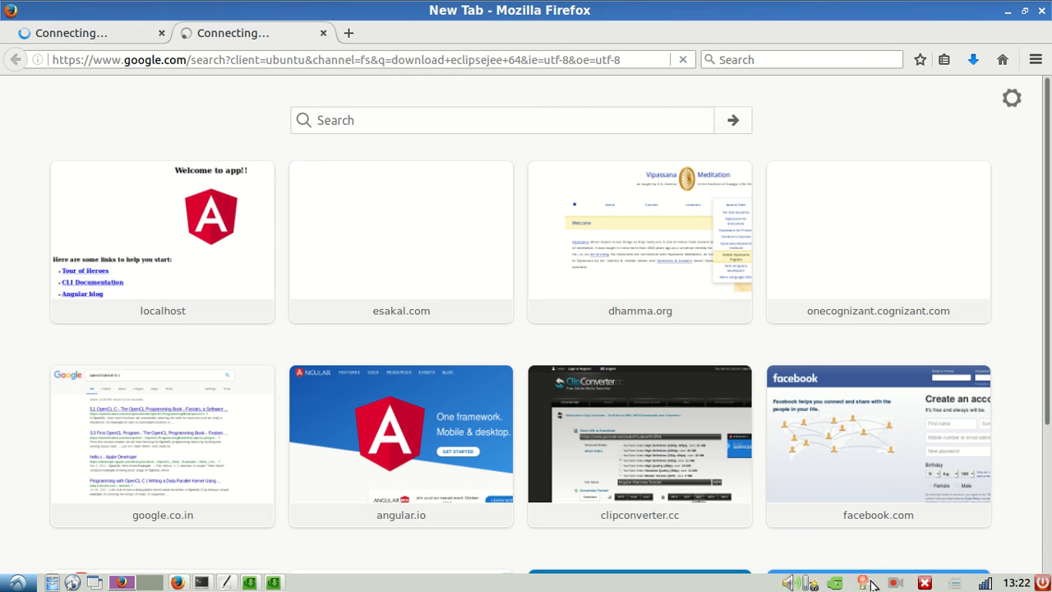
pyautogui.click(957, 582)
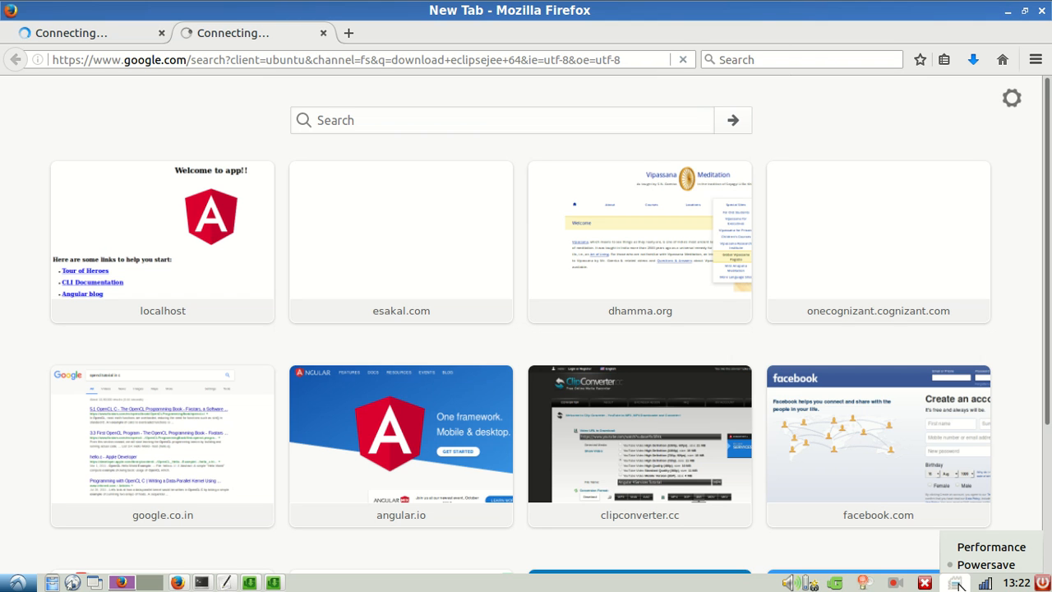
pyautogui.click(1, 400)
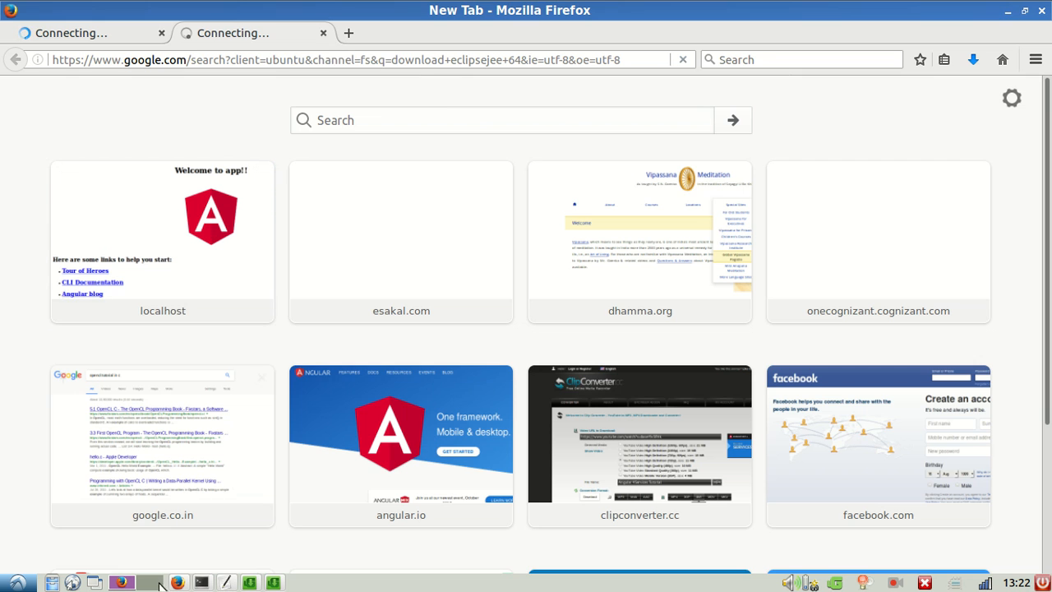
pyautogui.click(179, 582)
pyautogui.click(230, 582)
pyautogui.click(349, 37)
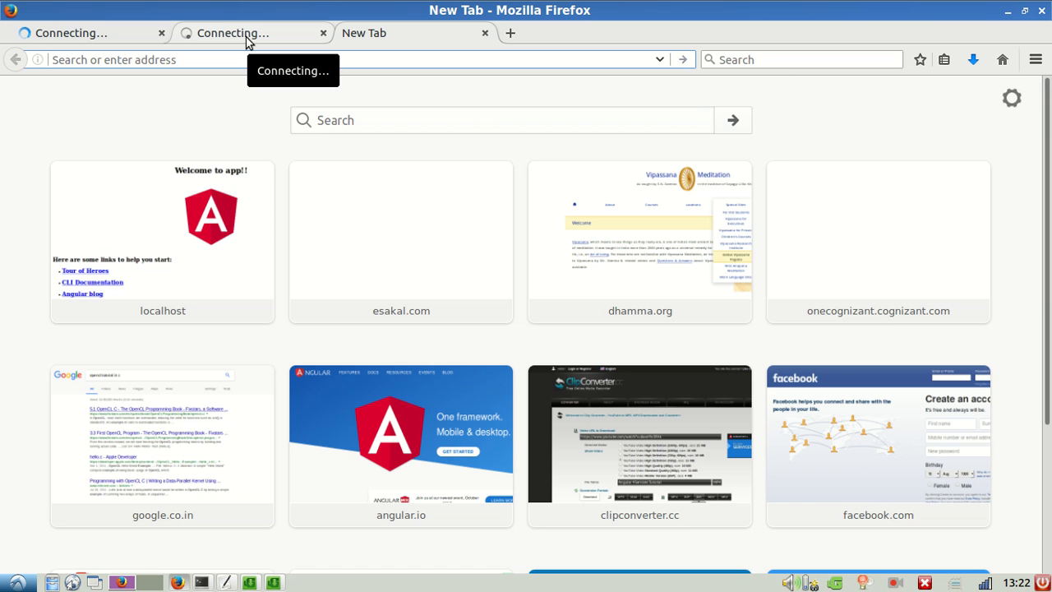
pyautogui.write('goo')
pyautogui.press('Return')
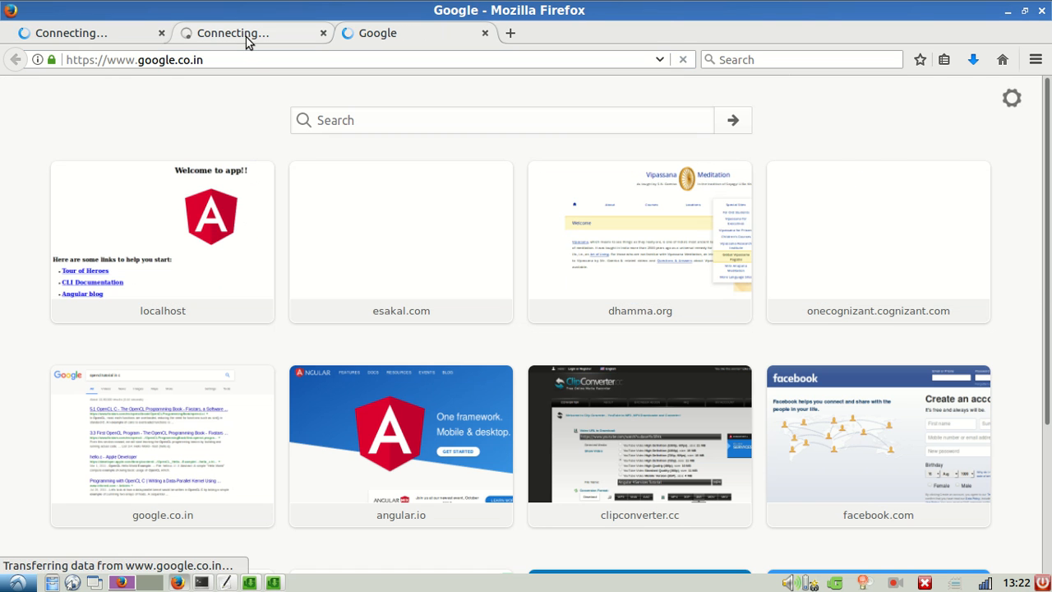
pyautogui.write('downlo')
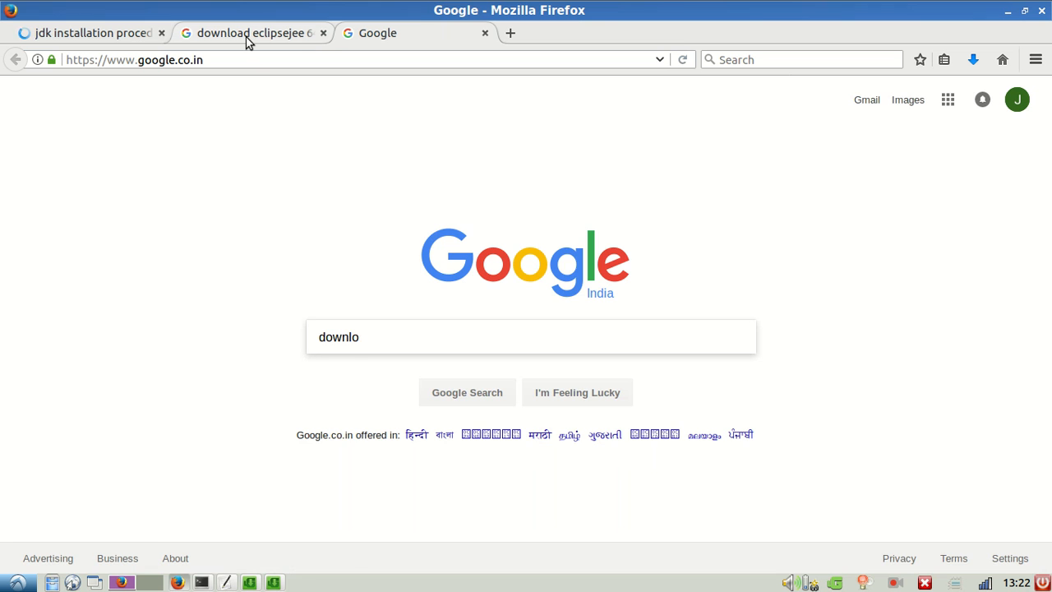
# Switch to the "download eclipsejee 64" search results and examine the address of the Eclipse Helios Java EE result.
pyautogui.click(246, 38)
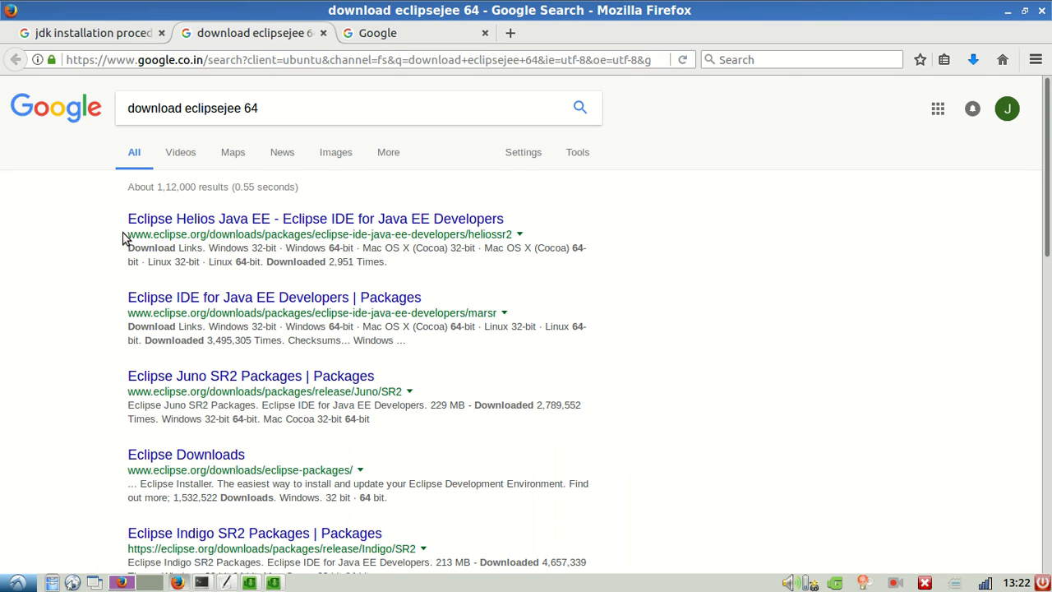
pyautogui.moveTo(127, 235); pyautogui.dragTo(420, 240)
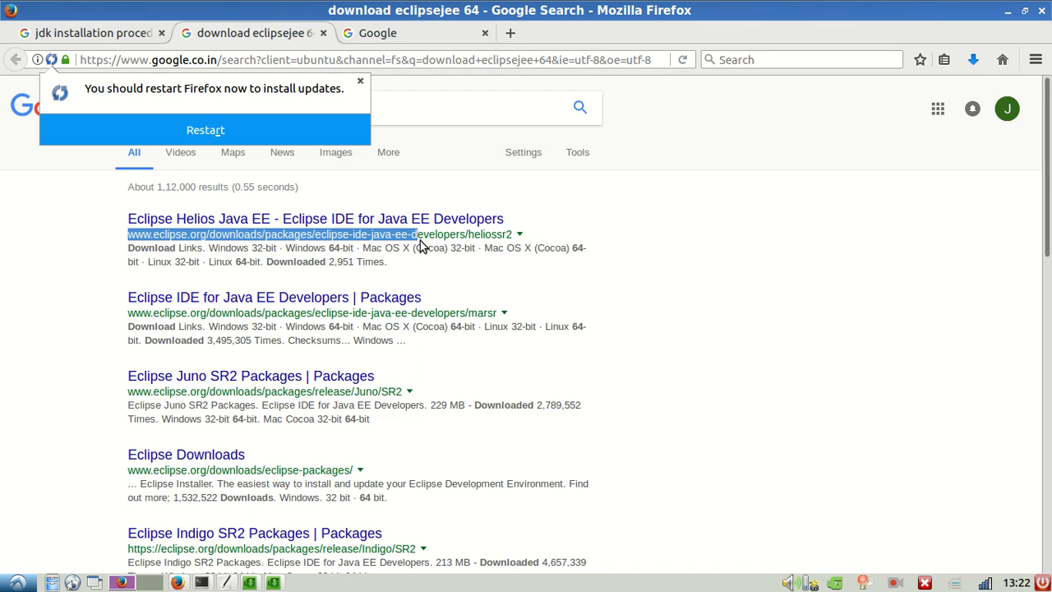
pyautogui.click(46, 286)
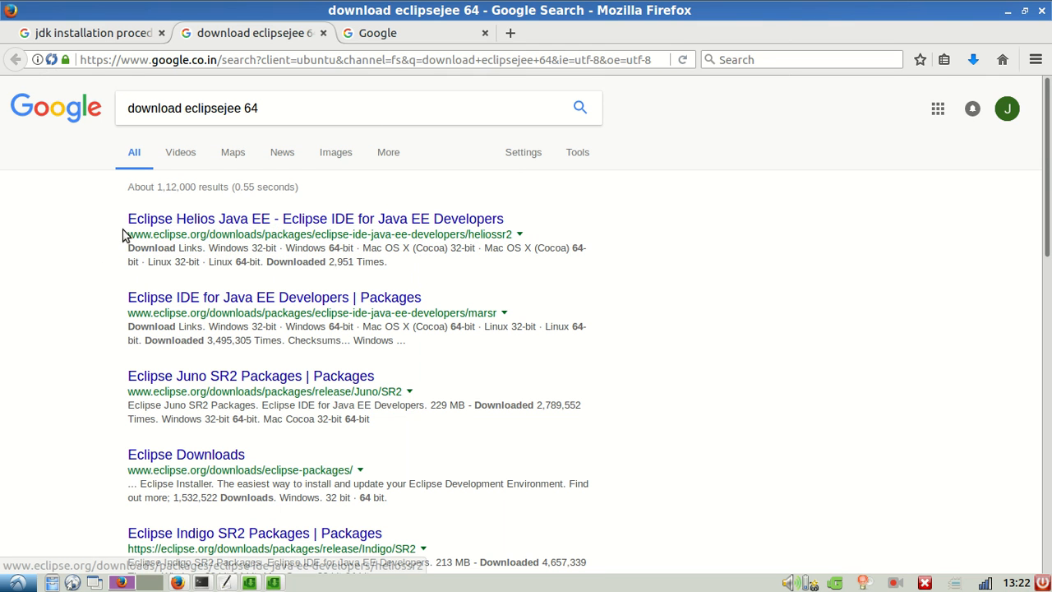
# Try pasting the Eclipse Helios Java EE result's link below the Eclipse JEE item in the gedit notes, and undo the paste.
pyautogui.rightClick(178, 221)
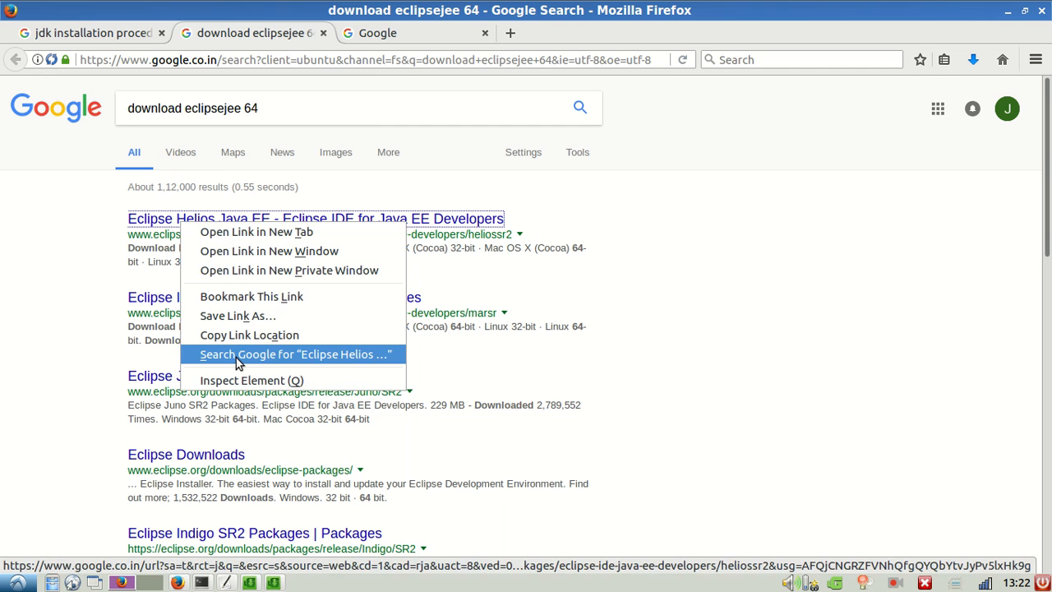
pyautogui.press('Escape')
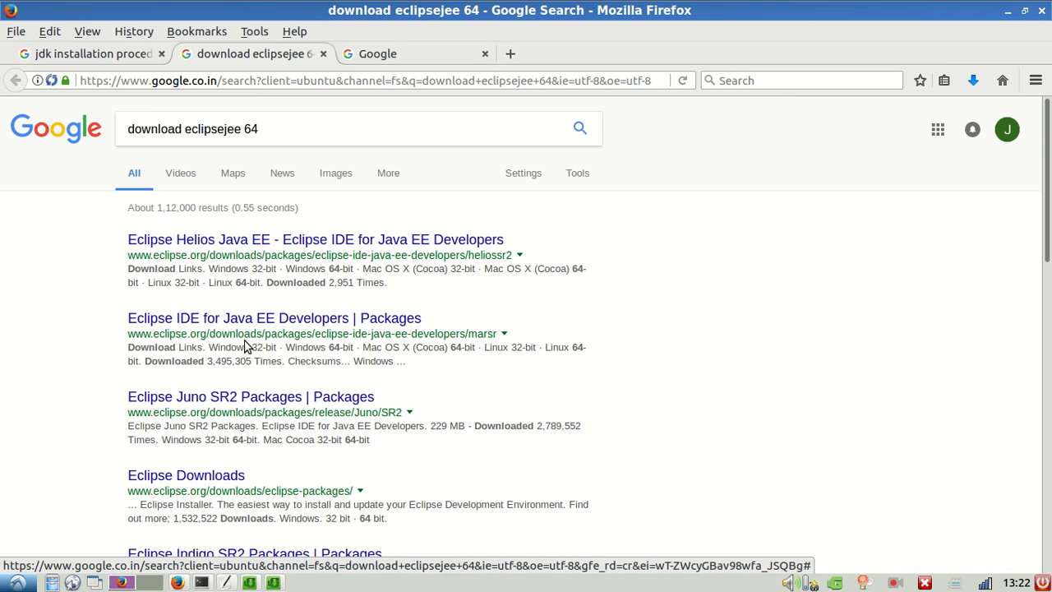
pyautogui.click(228, 582)
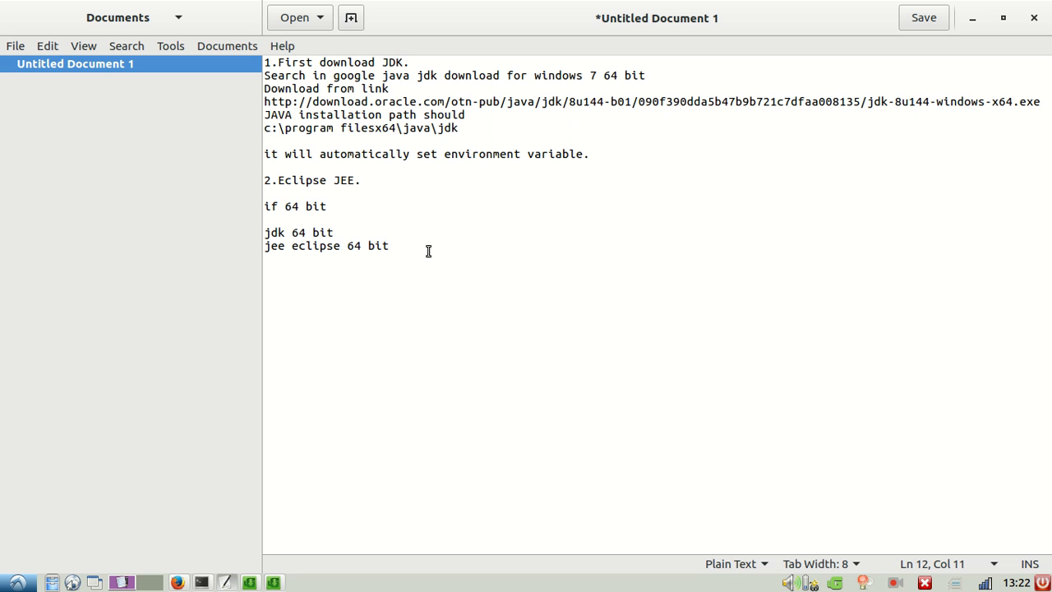
pyautogui.click(274, 193)
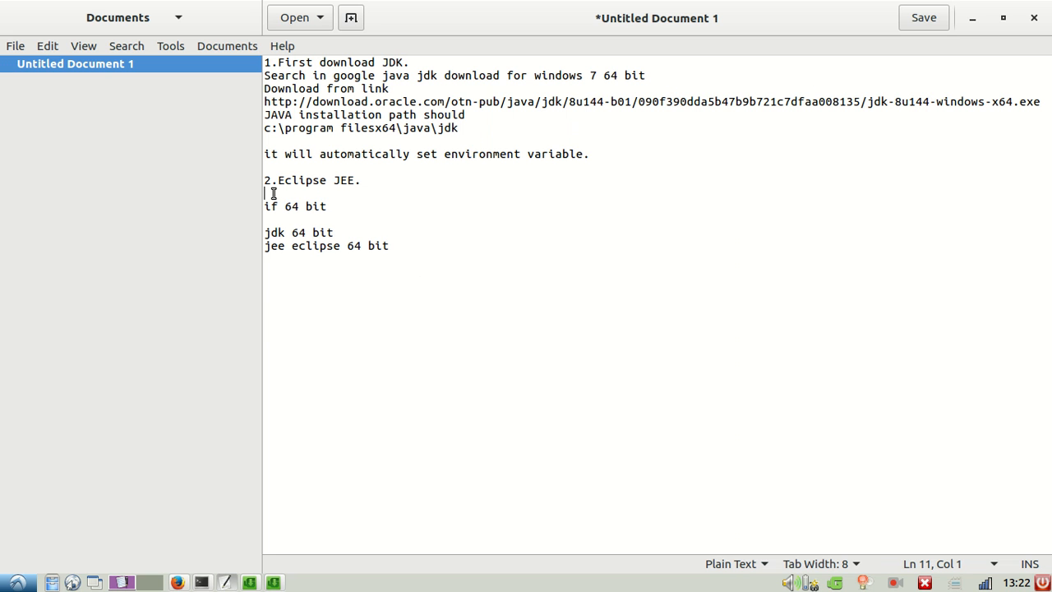
pyautogui.write('https://www.google.co.in/url?sa=t&rct=j&q=&esrc=s&source=web&cd=1&cad=rja&uact=8&ved=0ahUKEwjxyMSoquXVAhUHO48KHVQkA7QQFggnMAA&url=http%3A%2F%2Fwww.eclipse.org%2Fdownloads%2Fpackages%2Feclipse-ide-java-ee-developers%2Fheliossr2&usg=AFQjCNGRZFVNhQfgQYQbYtvJyPv5lxHk9g')
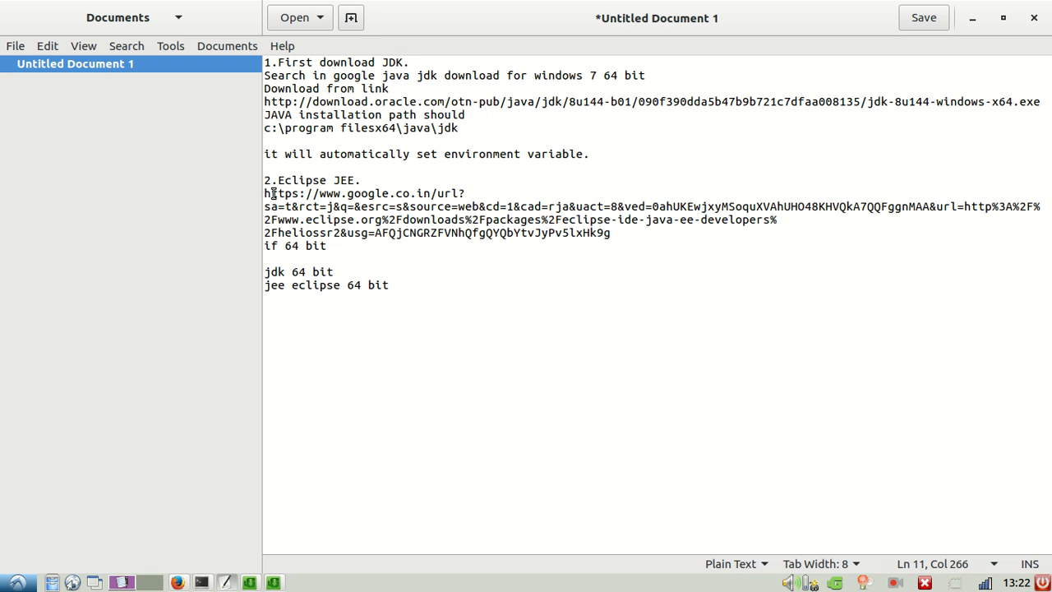
pyautogui.hotkey('ctrl', 'z')
pyautogui.hotkey('alt', 'Tab')
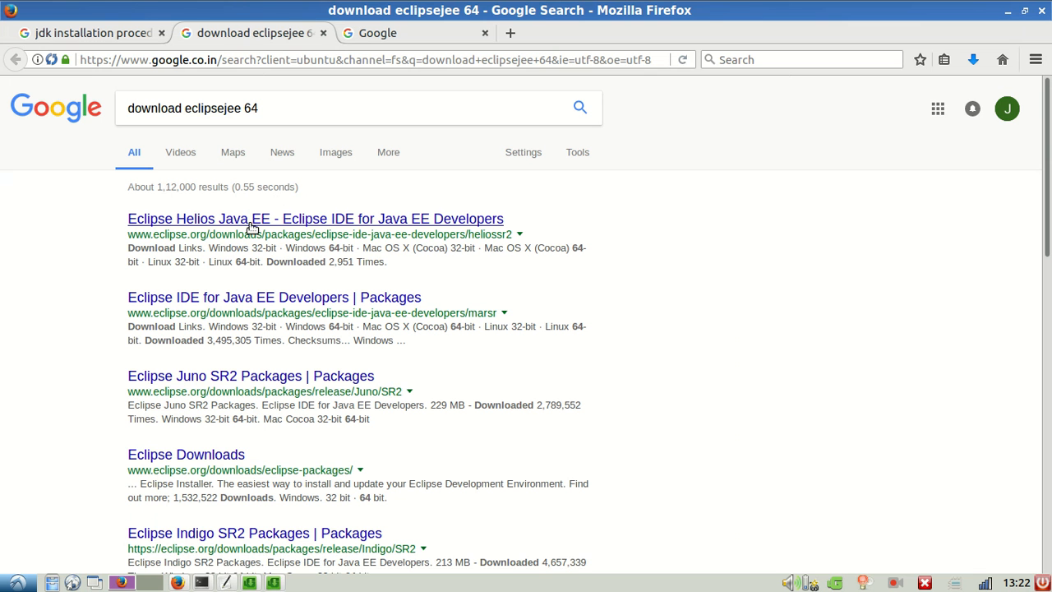
# Open the Eclipse Helios Java EE result in Firefox and paste its page address below the Eclipse JEE item in the gedit notes.
pyautogui.click(253, 228)
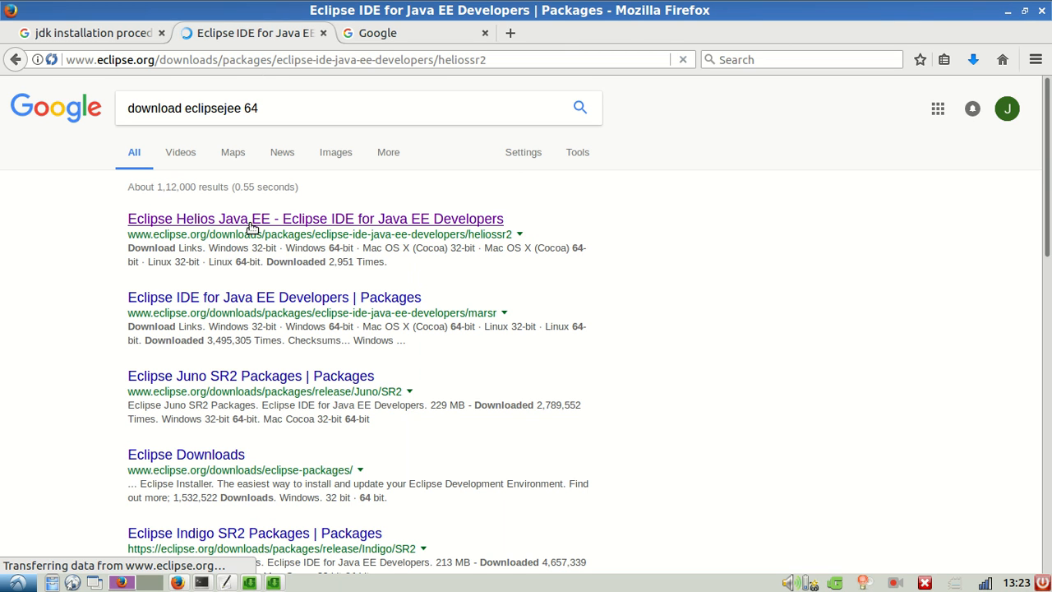
pyautogui.click(538, 60)
pyautogui.hotkey('ctrl', 'c')
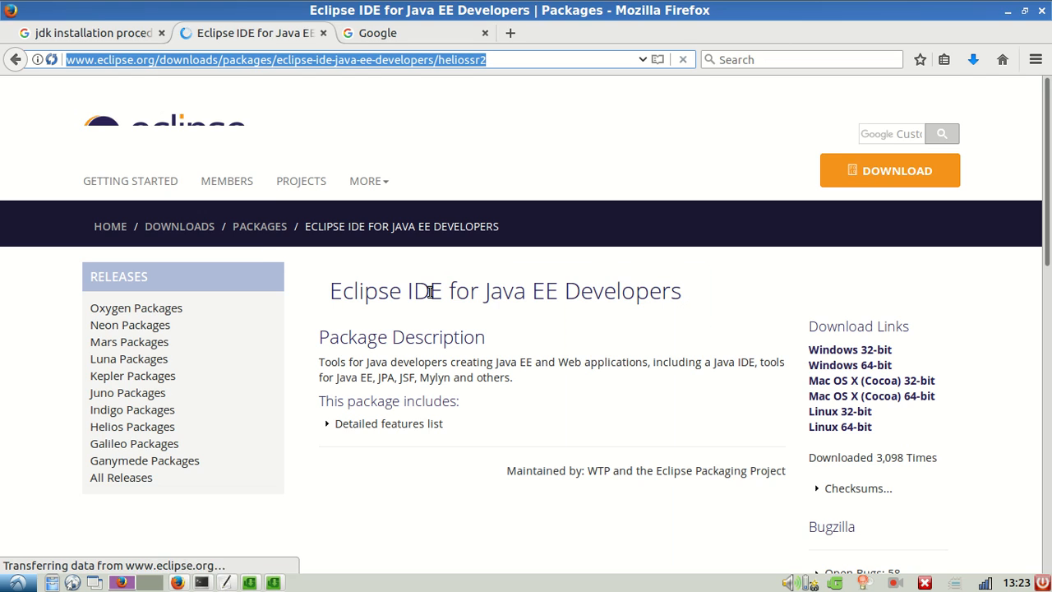
pyautogui.hotkey('alt', 'Tab')
pyautogui.hotkey('ctrl', 'v')
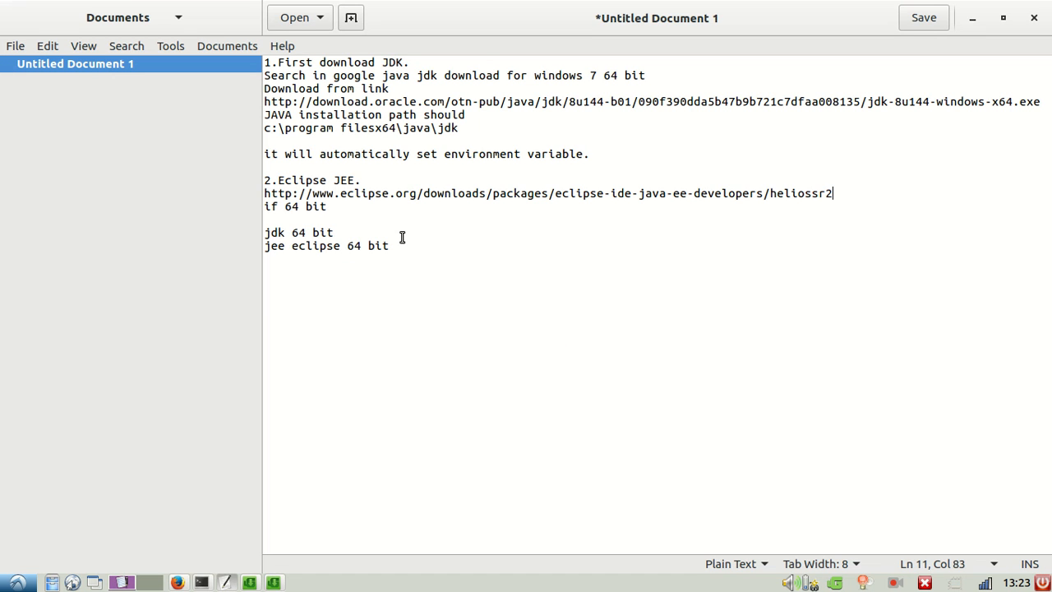
# Return to the Eclipse page in Firefox and review the Java EE Developers title and the Windows 64-bit download link.
pyautogui.hotkey('alt', 'Tab')
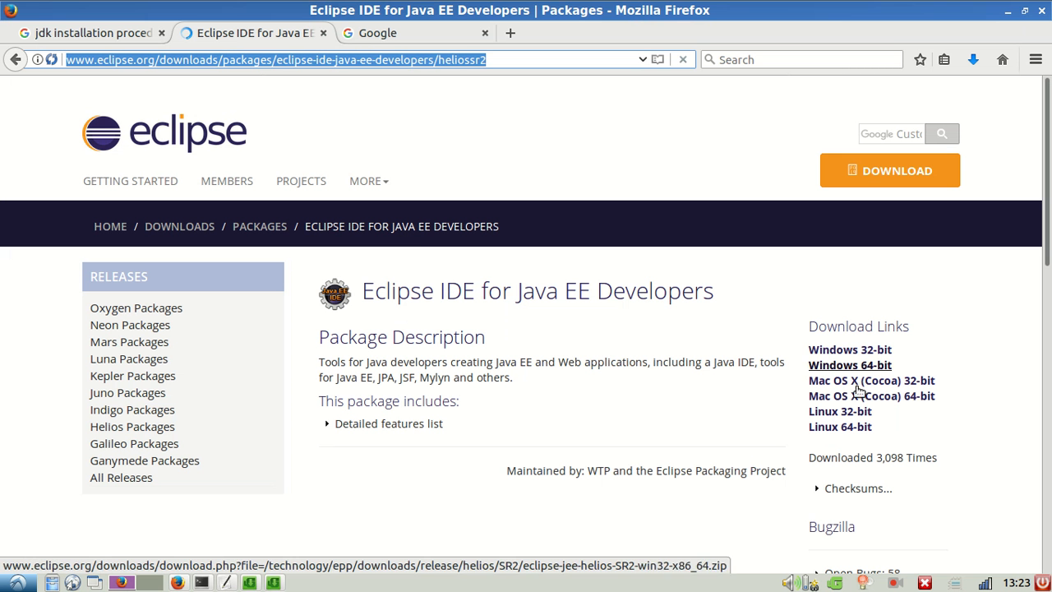
pyautogui.scroll(-1, 1043, 209)
pyautogui.scroll(-3, 953, 234)
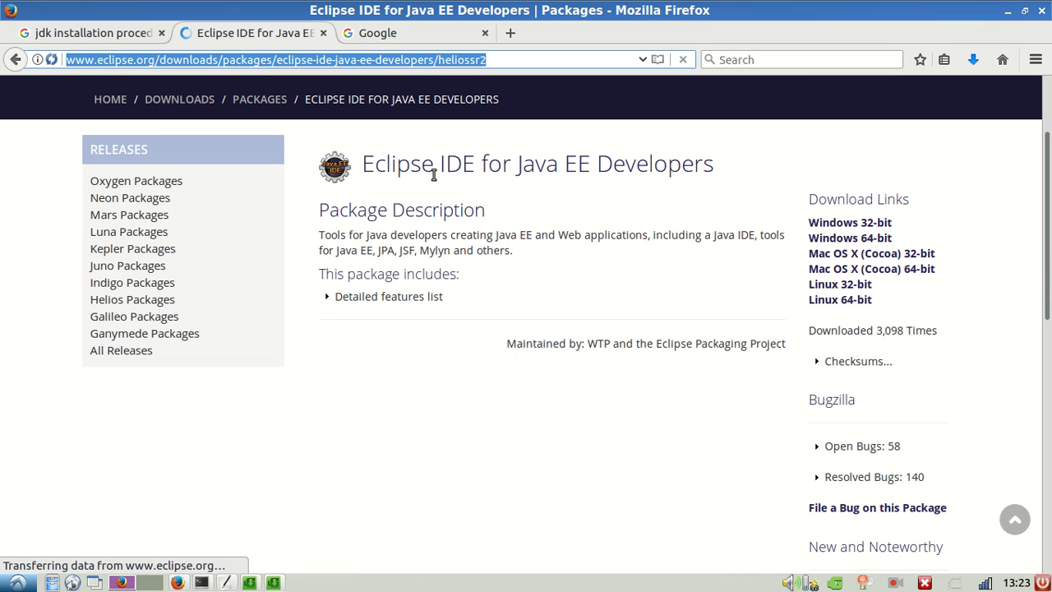
pyautogui.moveTo(498, 164); pyautogui.dragTo(686, 167)
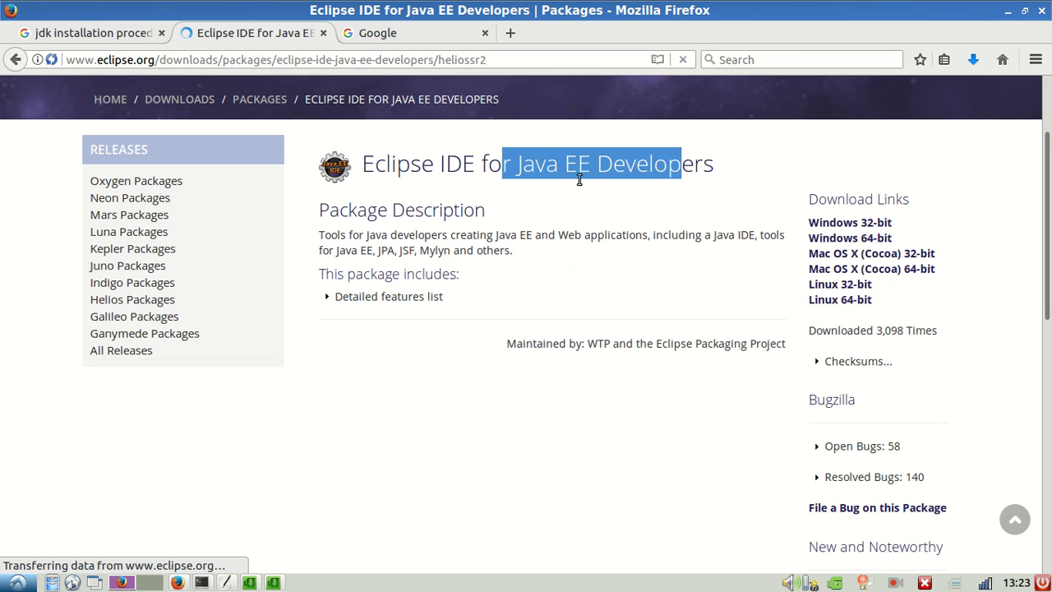
pyautogui.click(439, 162)
pyautogui.moveTo(558, 162); pyautogui.dragTo(591, 165)
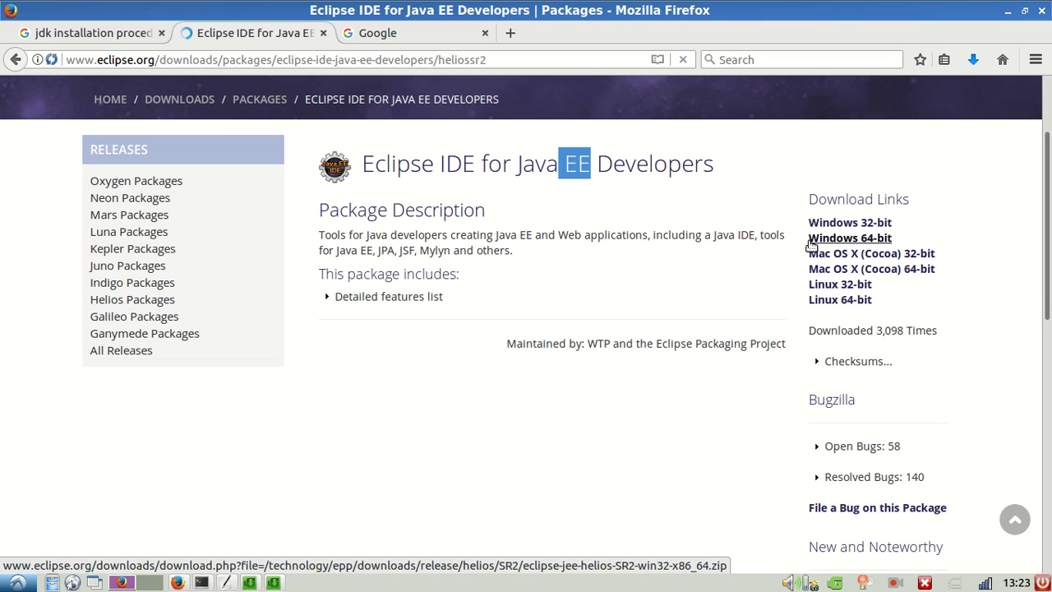
pyautogui.moveTo(806, 240); pyautogui.dragTo(910, 240)
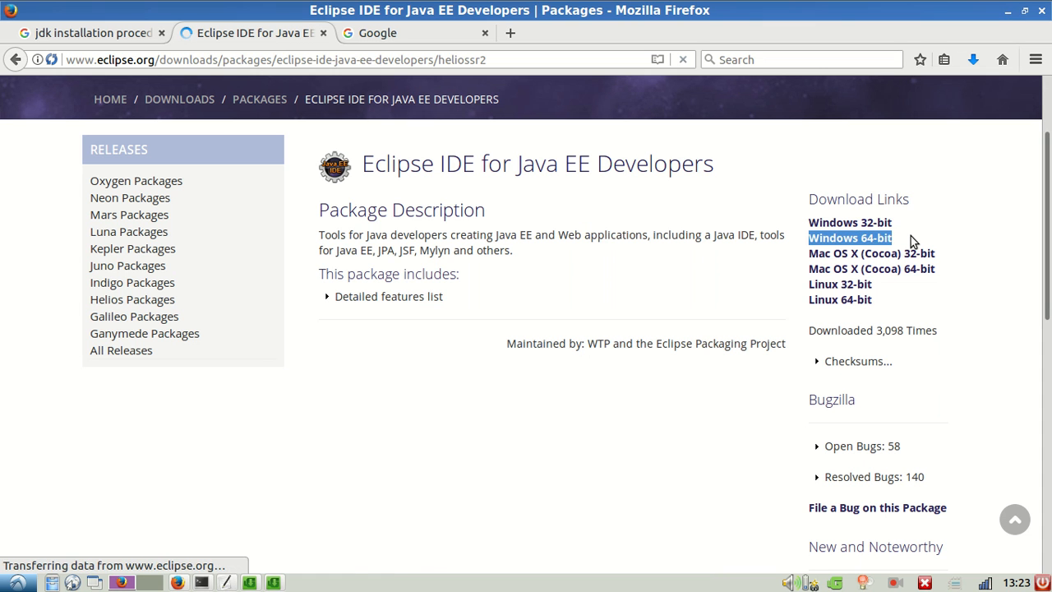
# Replace the Eclipse page address in the gedit notes with the copied Windows 64-bit download link, leaving a blank line below it.
pyautogui.rightClick(855, 248)
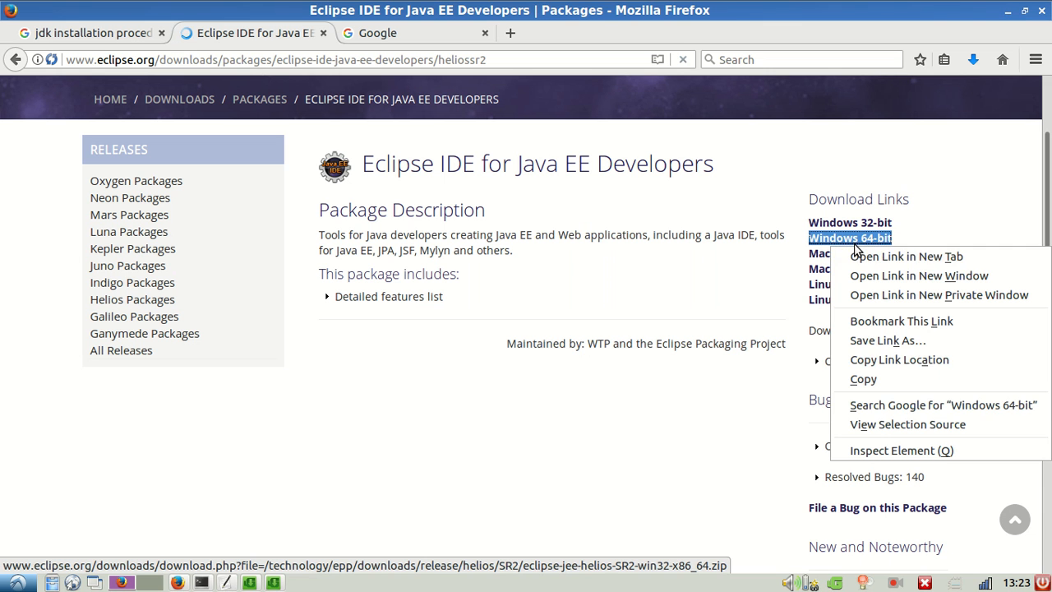
pyautogui.click(892, 367)
pyautogui.hotkey('alt', 'Tab')
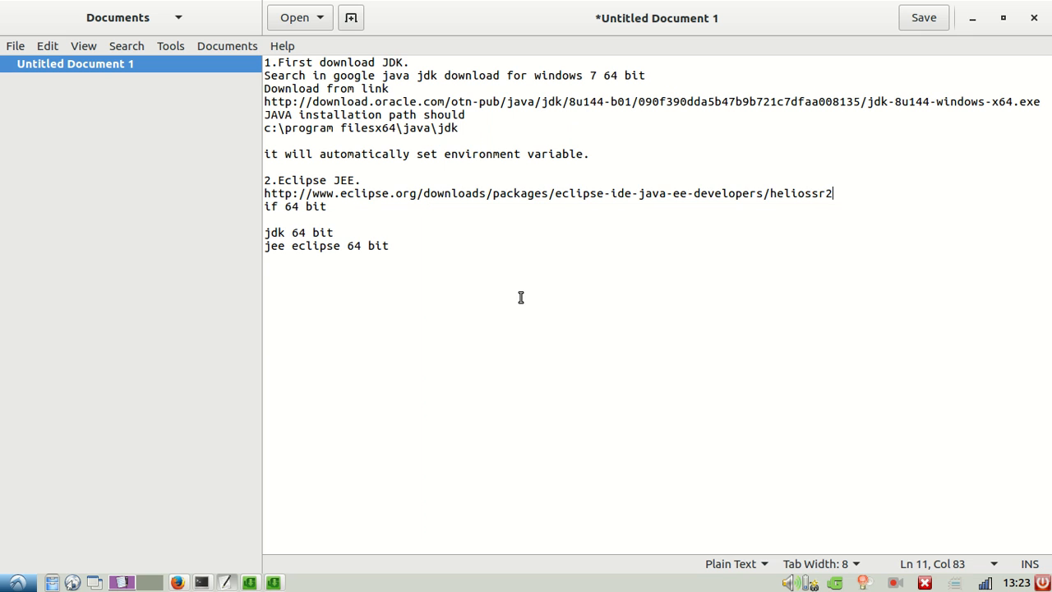
pyautogui.hotkey('shift', 'Home')
pyautogui.press('Return')
pyautogui.press('Up')
pyautogui.hotkey('ctrl', 'v')
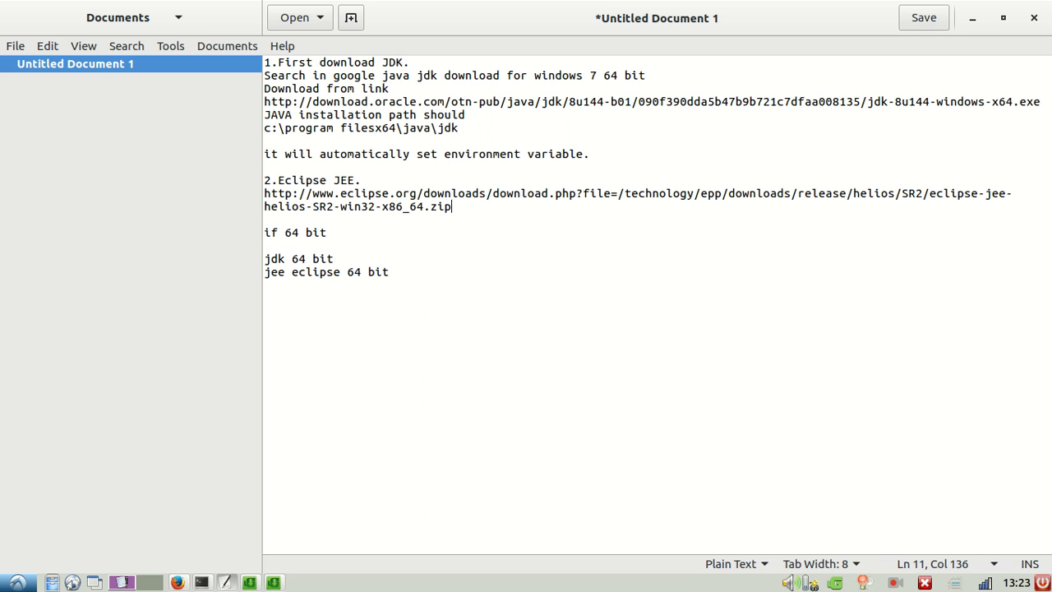
# Add the line "JEE 64 bit" and a blank line above the Eclipse download link, and another blank line below the link.
pyautogui.press('Return')
pyautogui.press('Up')
pyautogui.press('Up')
pyautogui.press('Return')
pyautogui.press('Up')
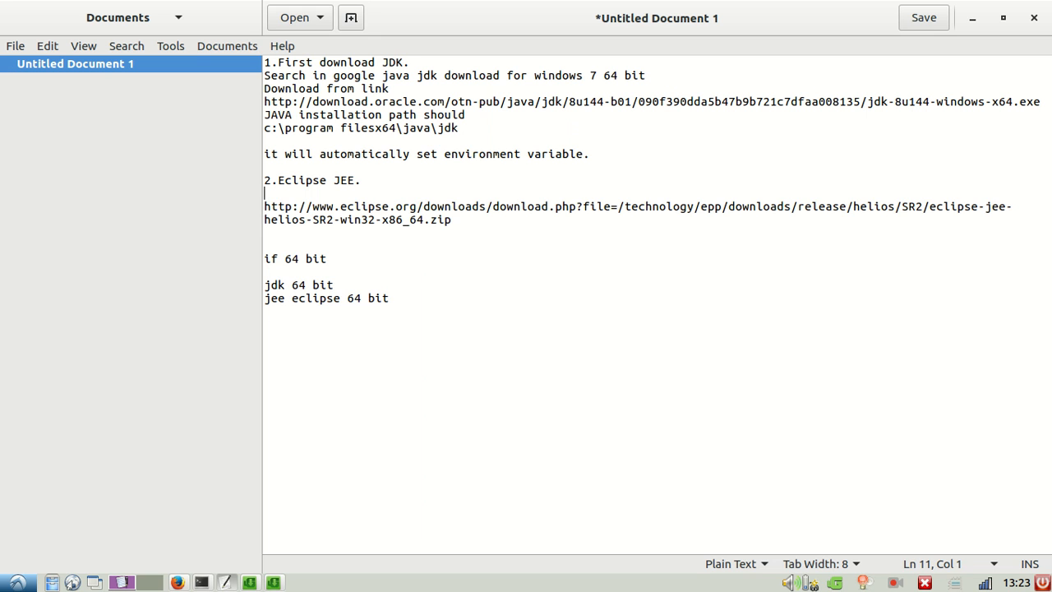
pyautogui.write('JEE 64 bit')
pyautogui.press('Return')
pyautogui.press('Down')
pyautogui.press('Down')
pyautogui.press('Down')
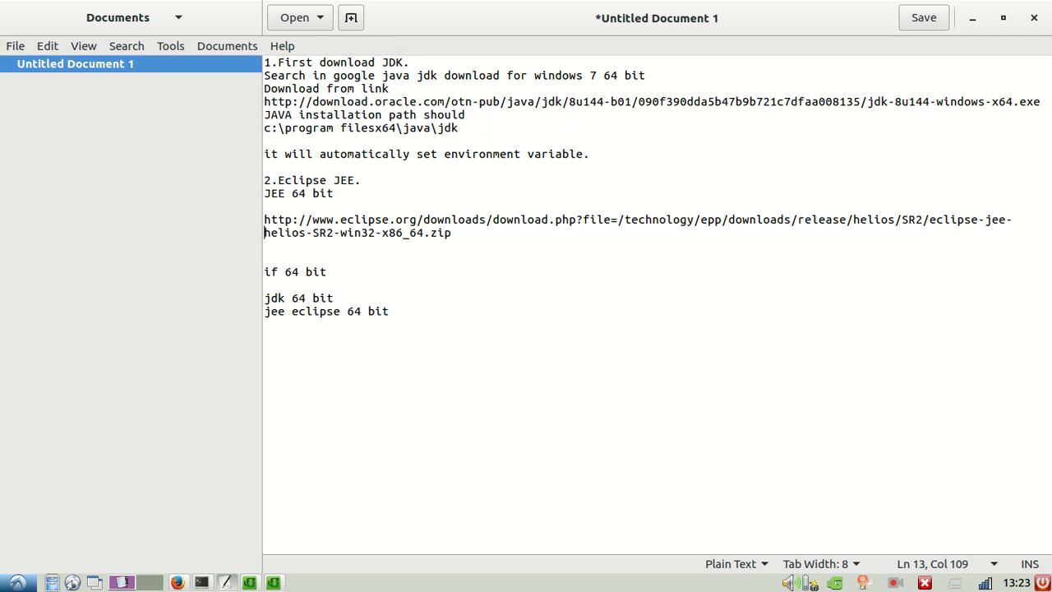
# Return to the Eclipse Java EE page in Firefox and copy the address of the Linux 32-bit download link.
pyautogui.hotkey('alt', 'Tab')
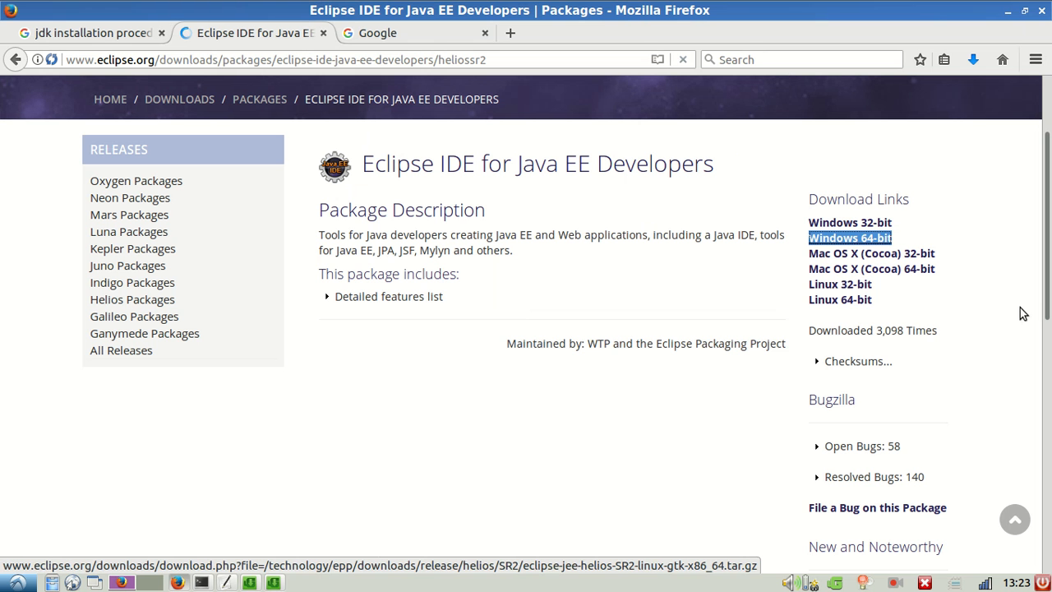
pyautogui.moveTo(805, 222); pyautogui.dragTo(915, 232)
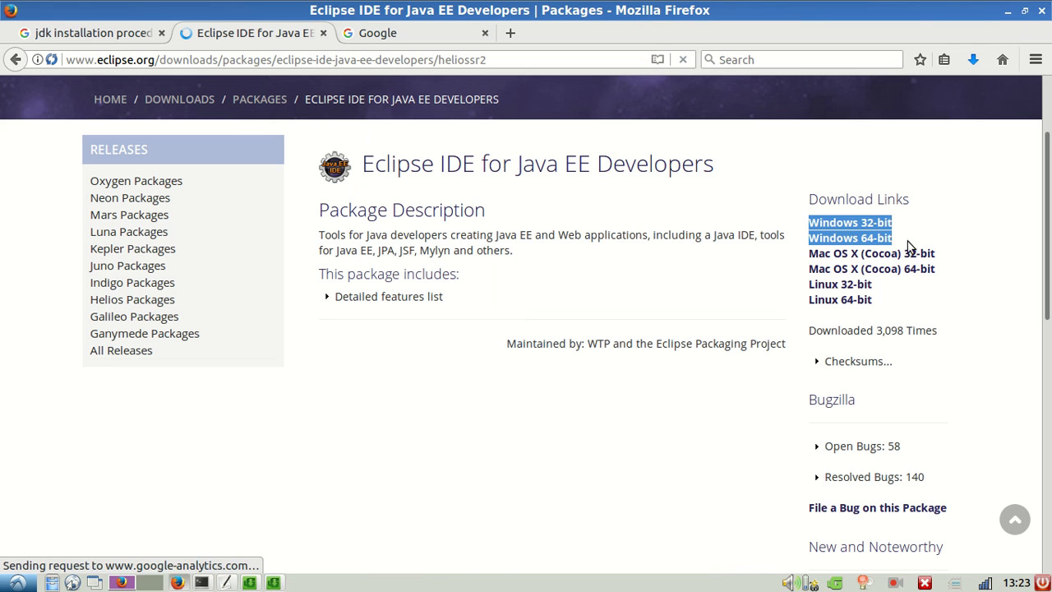
pyautogui.moveTo(784, 280); pyautogui.dragTo(896, 290)
pyautogui.click(895, 290)
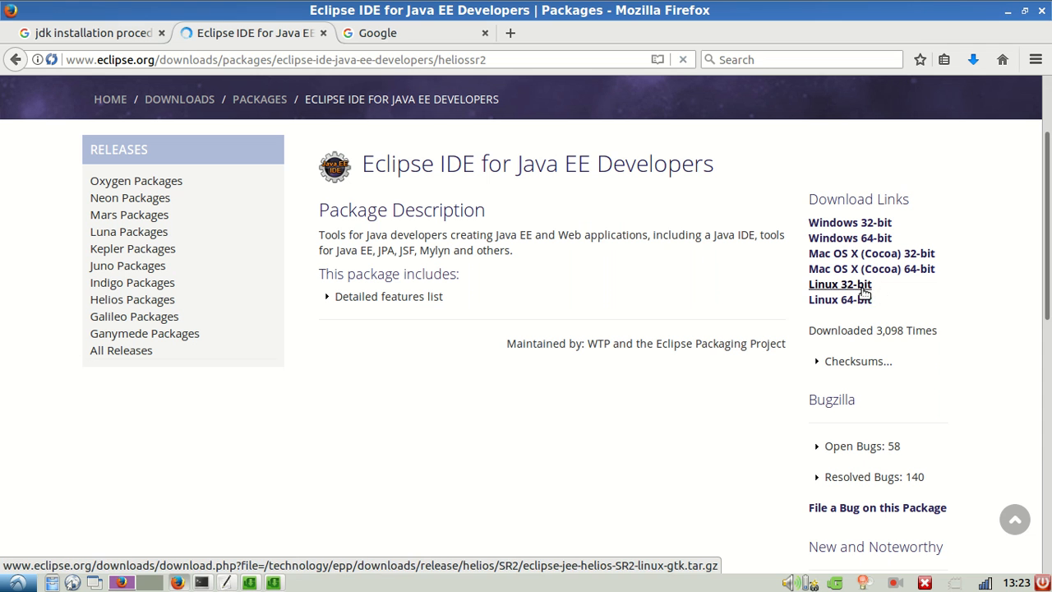
pyautogui.rightClick(861, 288)
pyautogui.click(890, 403)
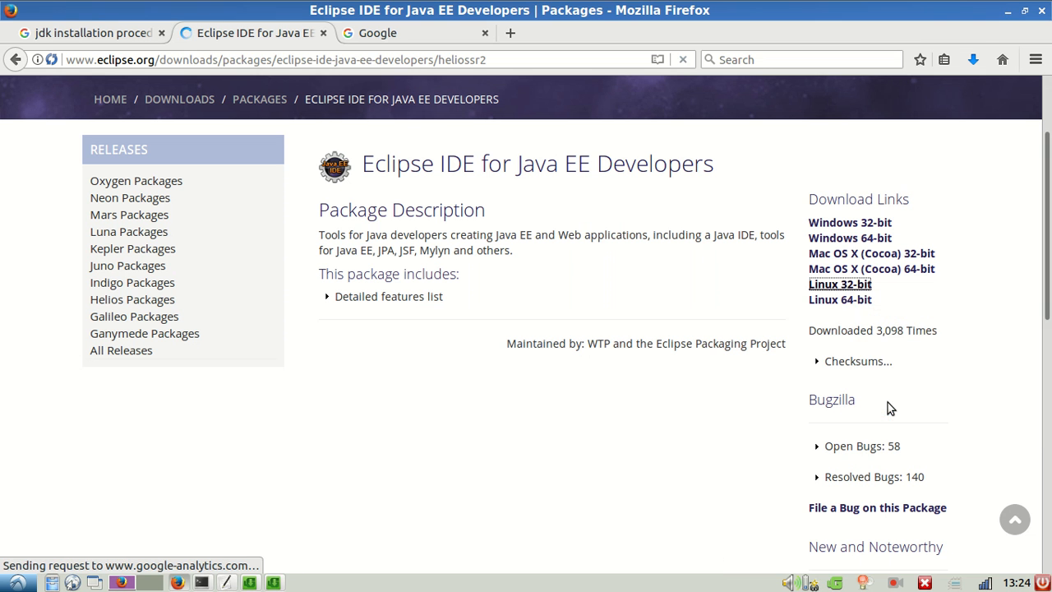
# Add the line "if u r using 64 bit linux" below the Windows link in the gedit notes and paste the copied Linux link under it.
pyautogui.hotkey('alt', 'Tab')
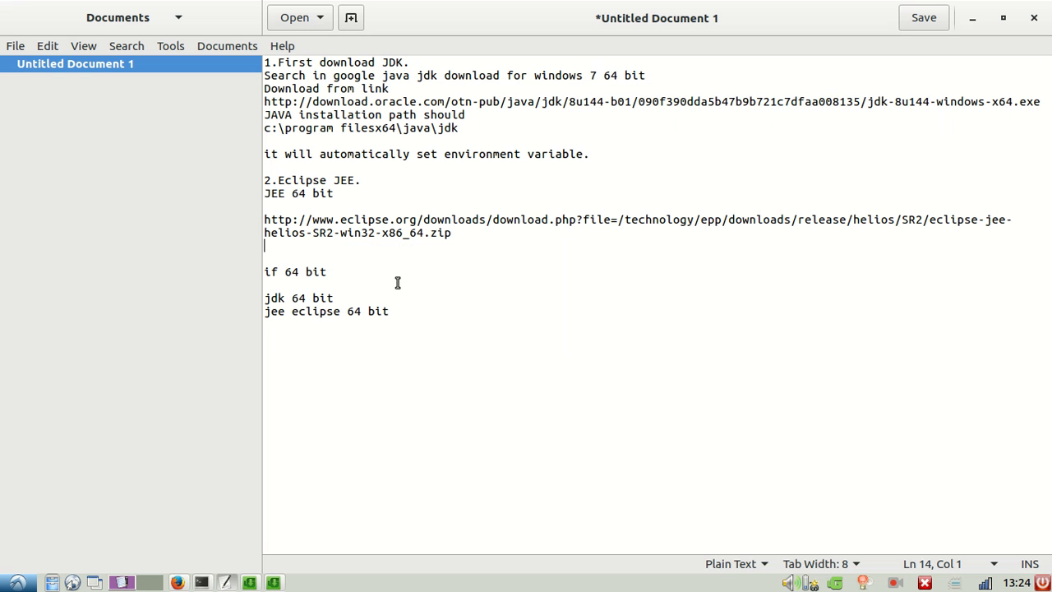
pyautogui.write('if u r using 64 ')
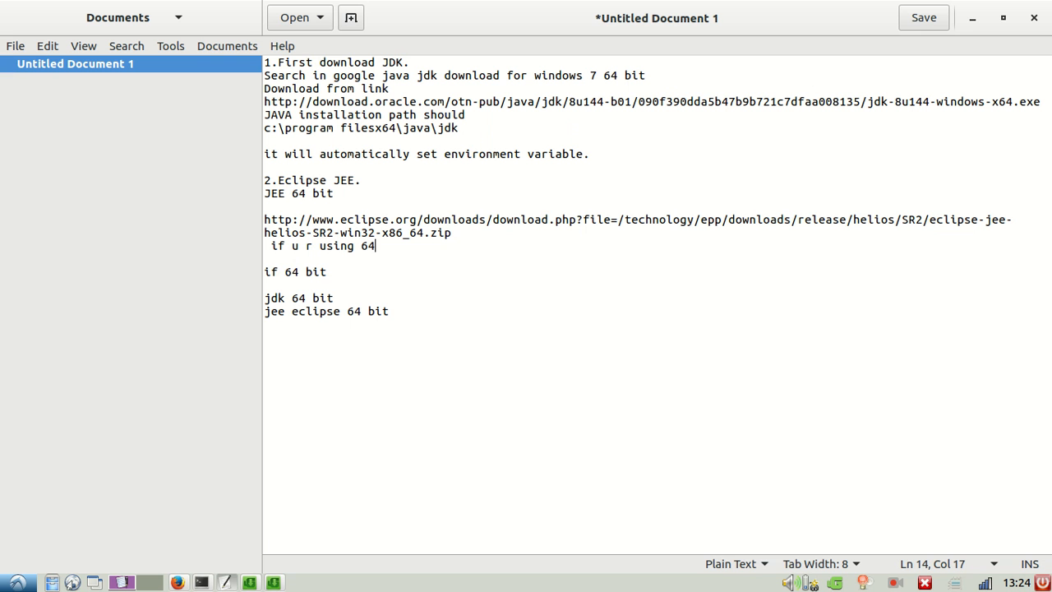
pyautogui.write('bit linux')
pyautogui.press('Return')
pyautogui.hotkey('ctrl', 'v')
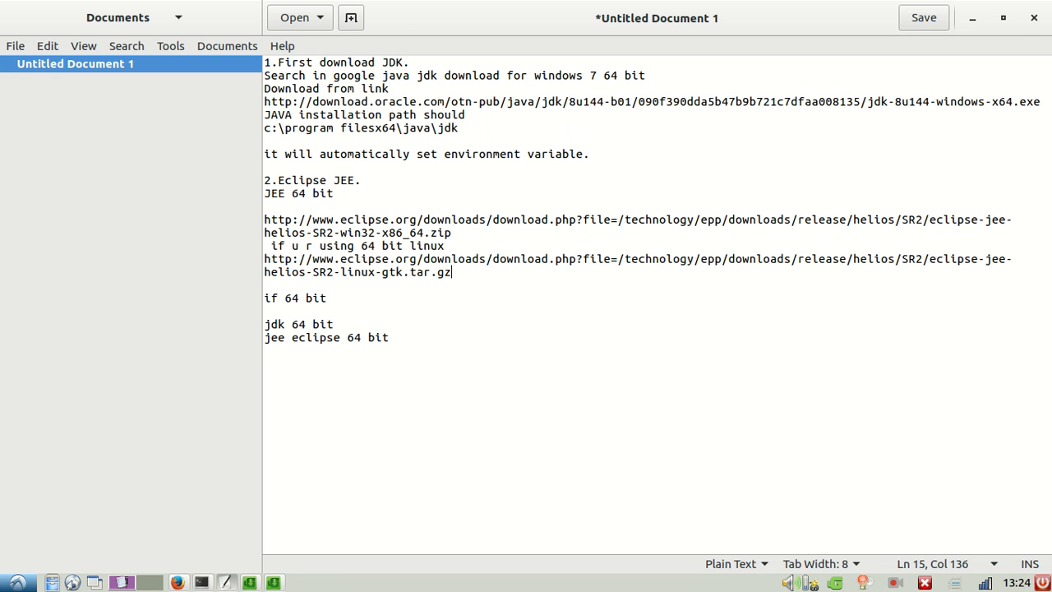
# Follow the Linux 64-bit download link on the Eclipse page in Firefox and close the spare Google tab.
pyautogui.hotkey('alt', 'Tab')
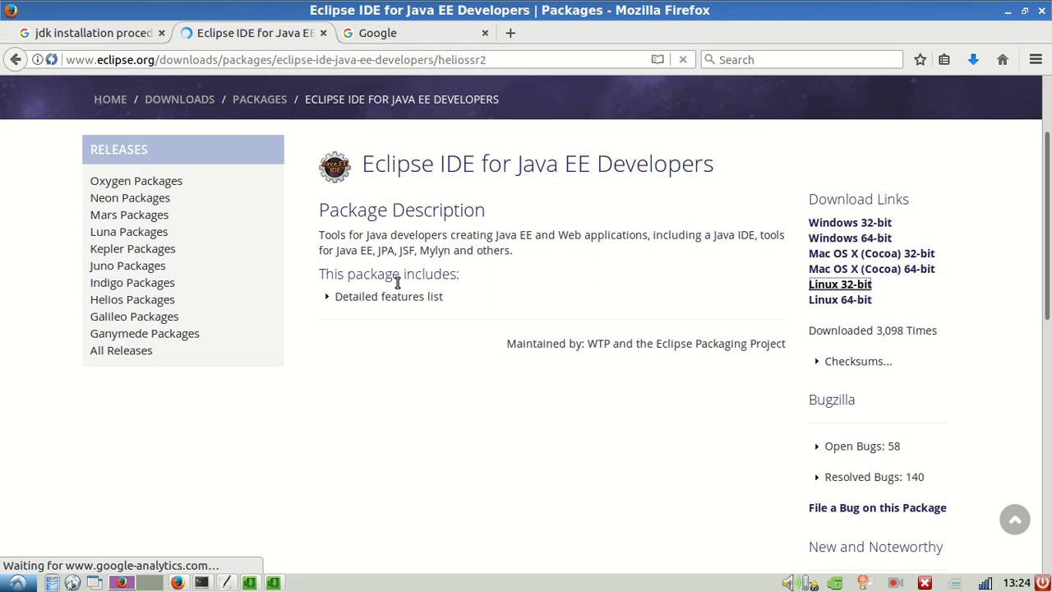
pyautogui.click(828, 303)
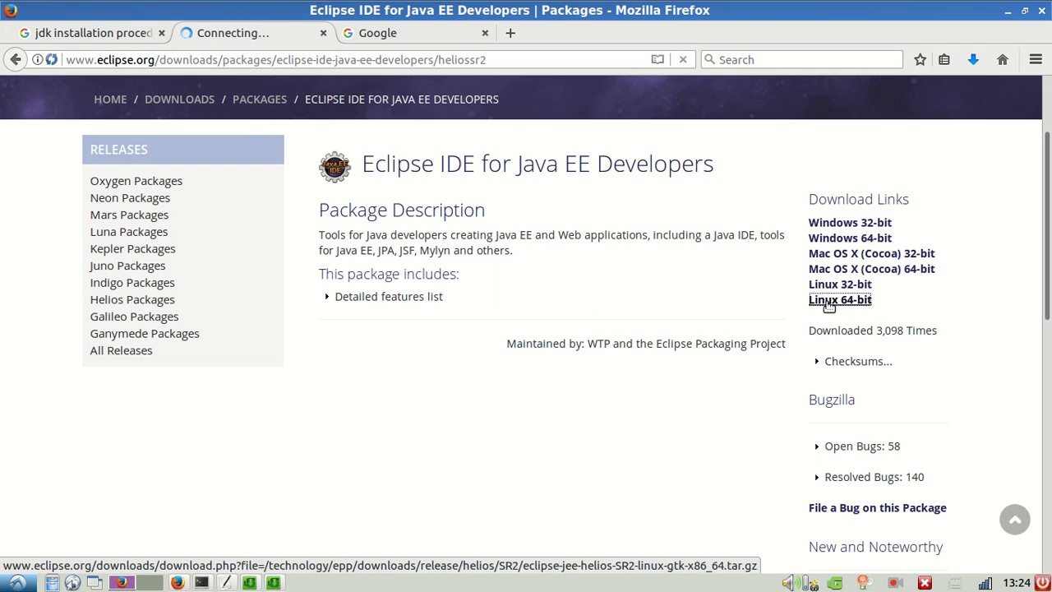
pyautogui.click(667, 389)
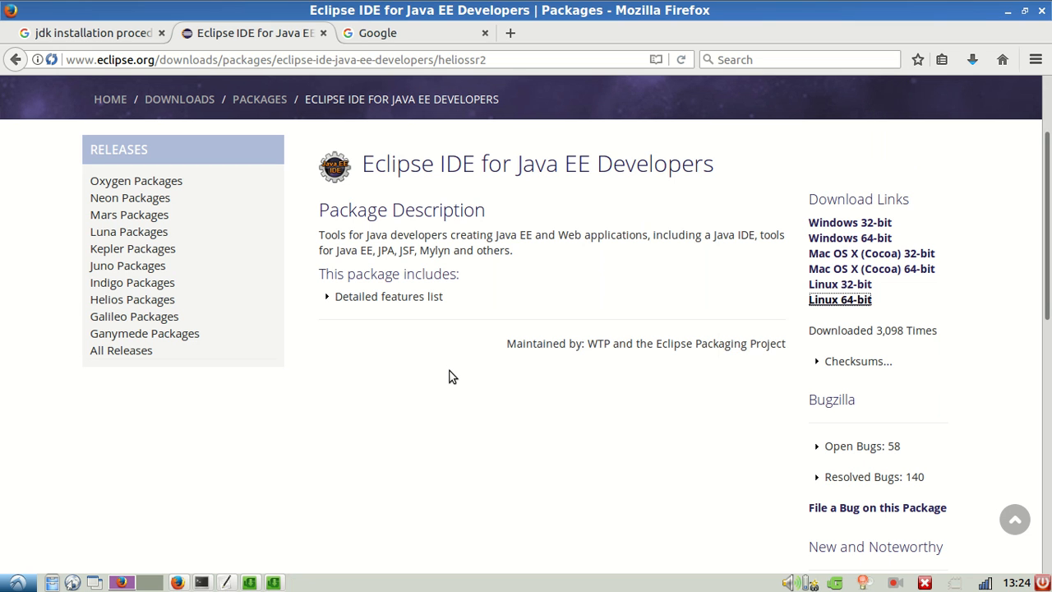
pyautogui.click(486, 34)
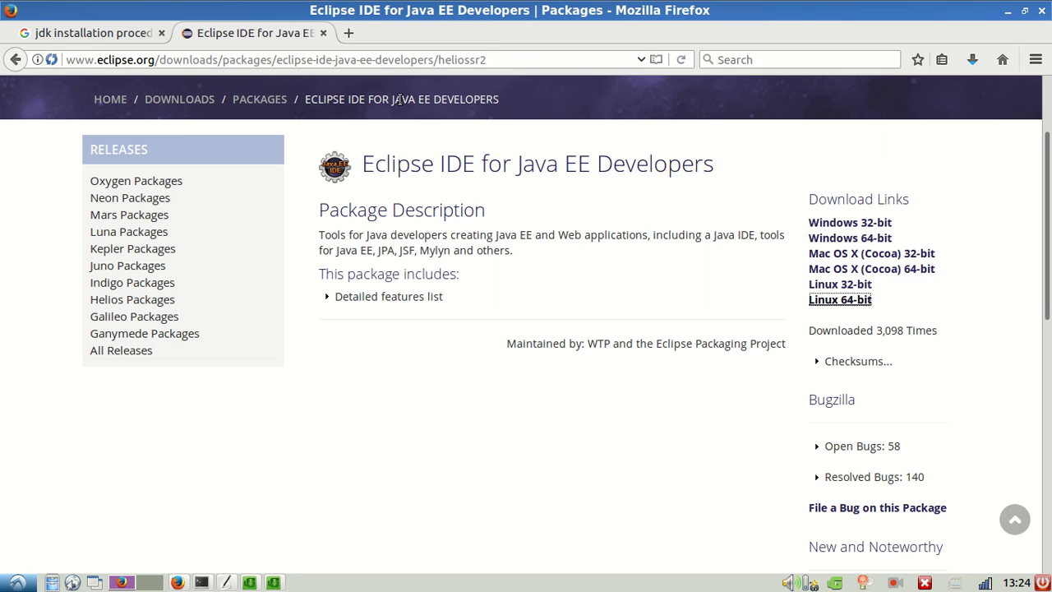
# Return to the gedit notes and add the lines "When u complete installation." and "it is as simple as any installation." at the end.
pyautogui.click(202, 584)
pyautogui.click(201, 585)
pyautogui.click(227, 582)
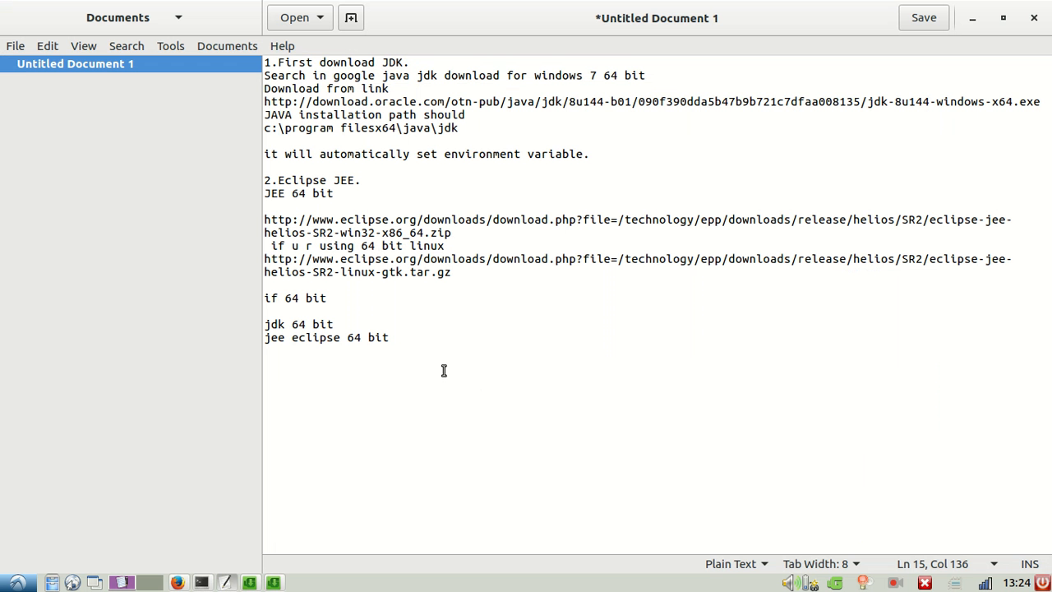
pyautogui.click(277, 364)
pyautogui.write('Whn')
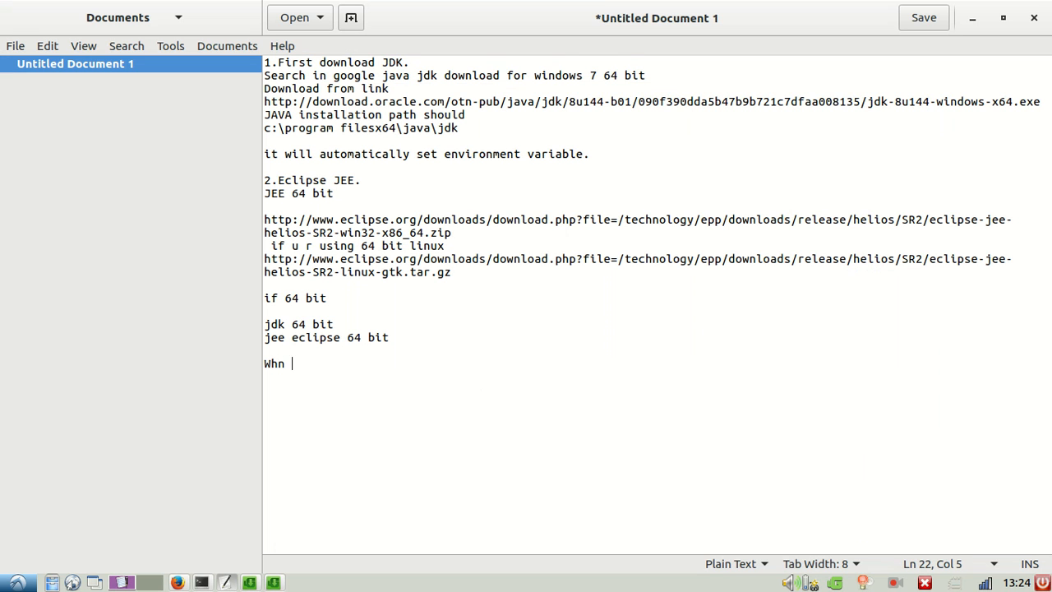
pyautogui.press('BackSpace')
pyautogui.write('en u omplete')
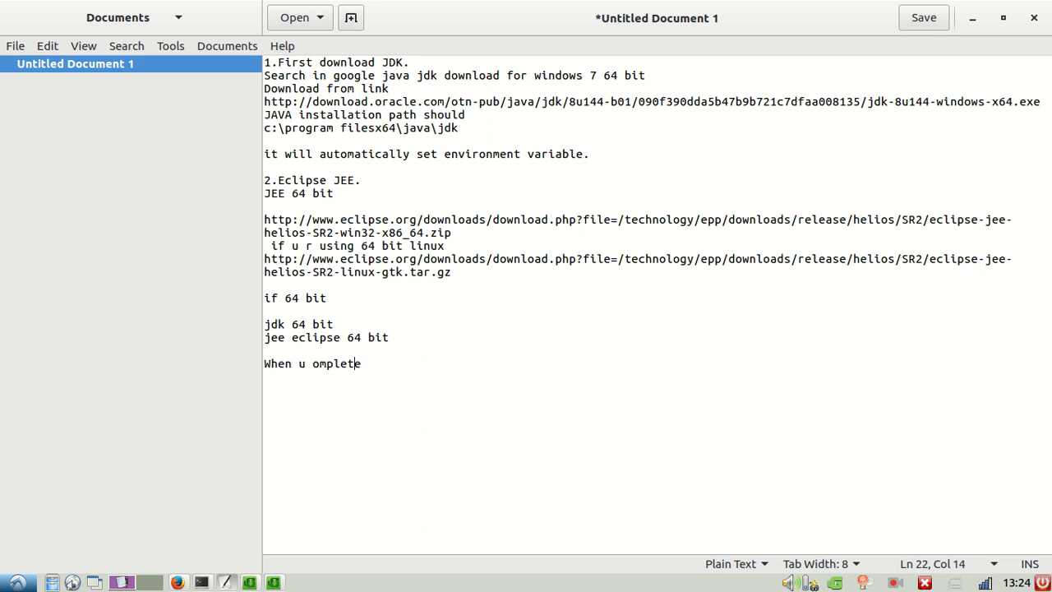
pyautogui.press('Left')
pyautogui.press('Left')
pyautogui.press('Left')
pyautogui.write('c')
pyautogui.press('End')
pyautogui.write('installation')
pyautogui.press('Return')
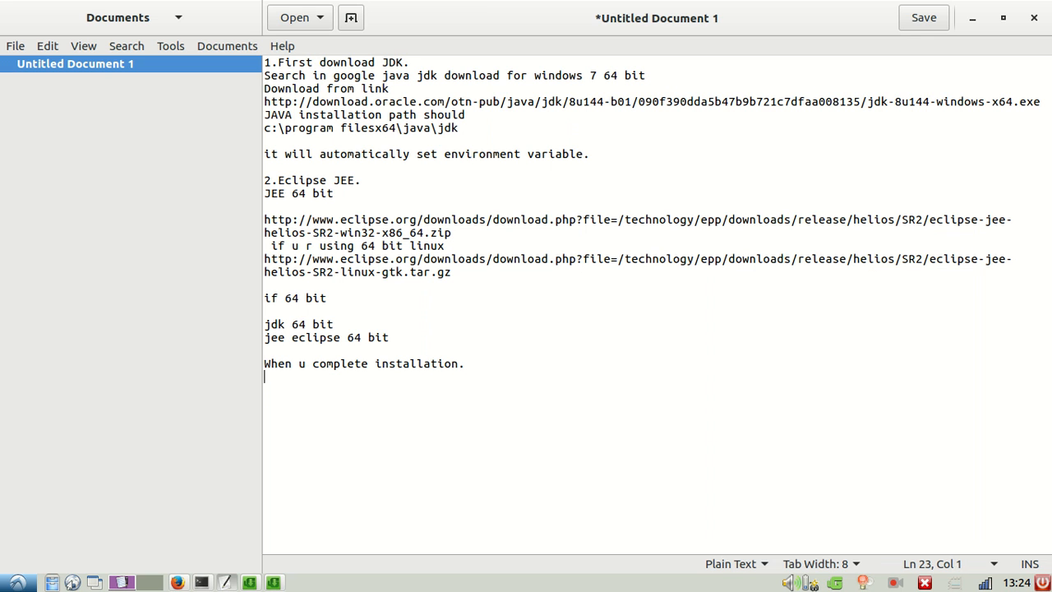
pyautogui.write('it is as ')
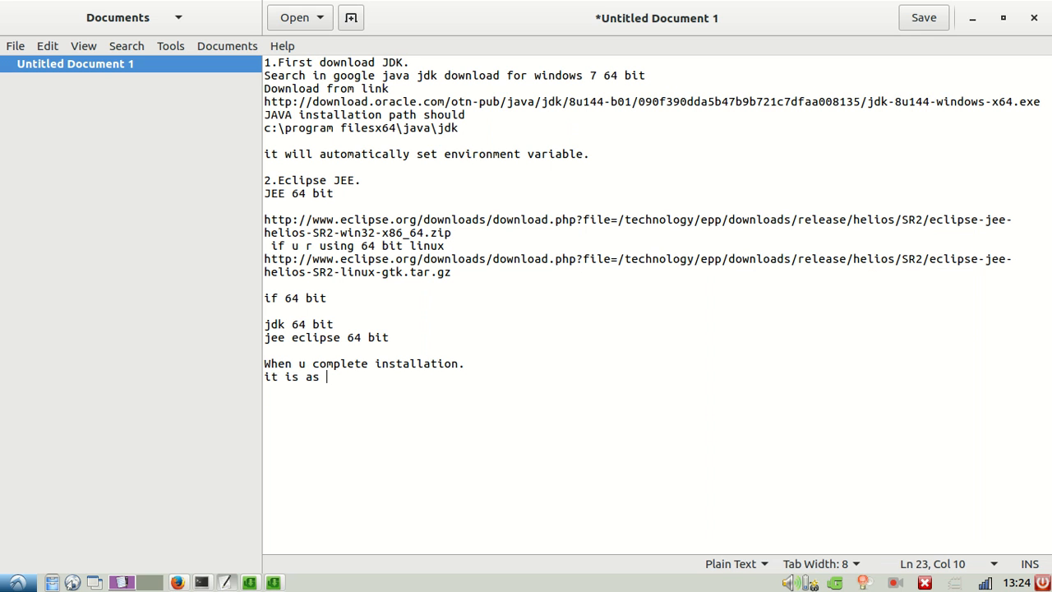
pyautogui.write('simple as any installation.')
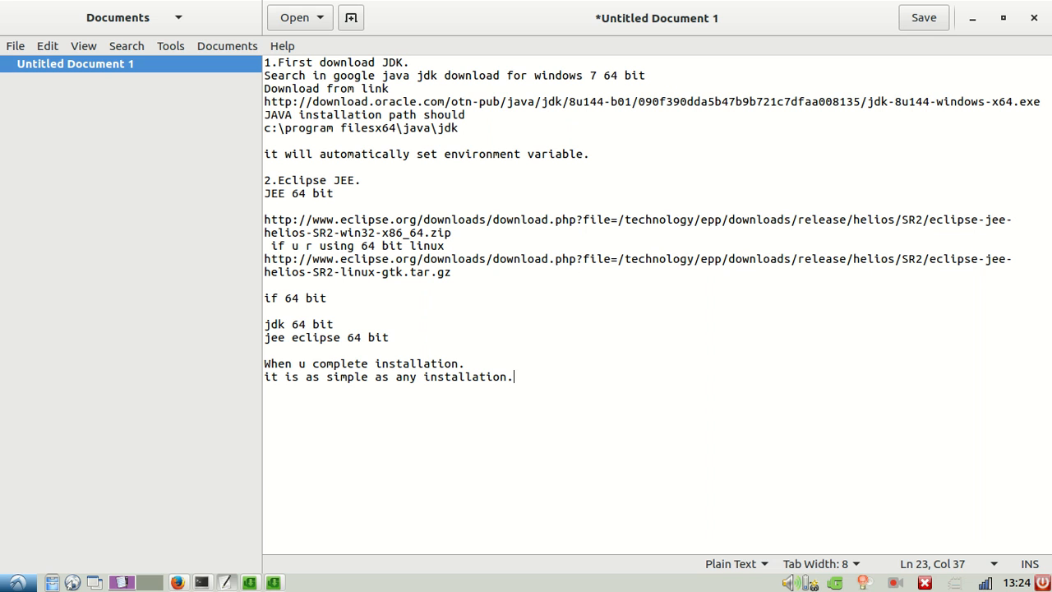
# Leave two blank lines and add the heading "APACHE TOMCAT" with the line "Where to get" below it.
pyautogui.press('Return')
pyautogui.press('Return')
pyautogui.press('Return')
pyautogui.hotkey('shift', 'Home')
pyautogui.write('APAC')
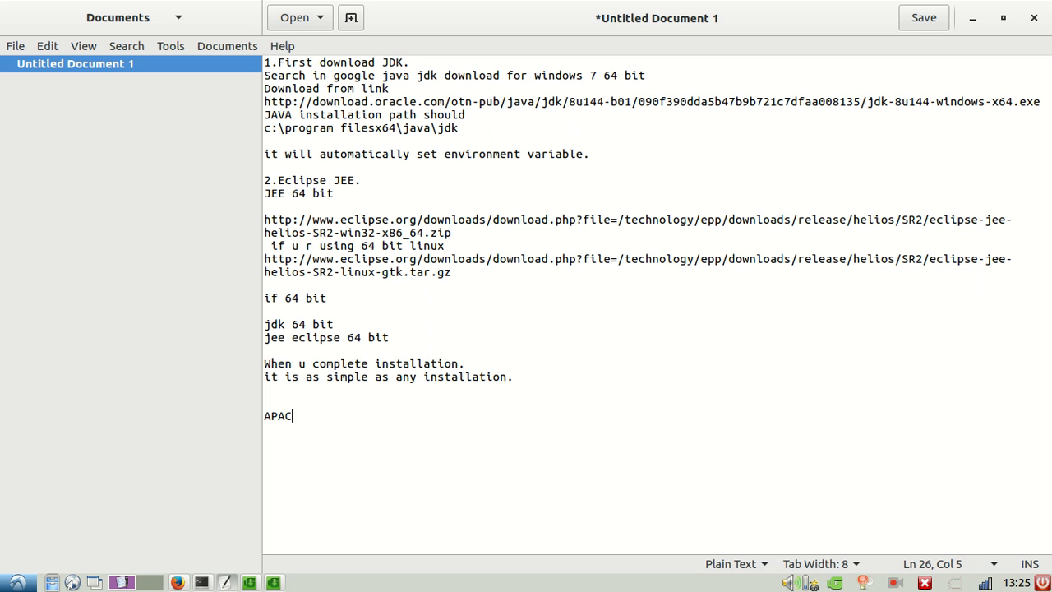
pyautogui.write('HE TOMCAT')
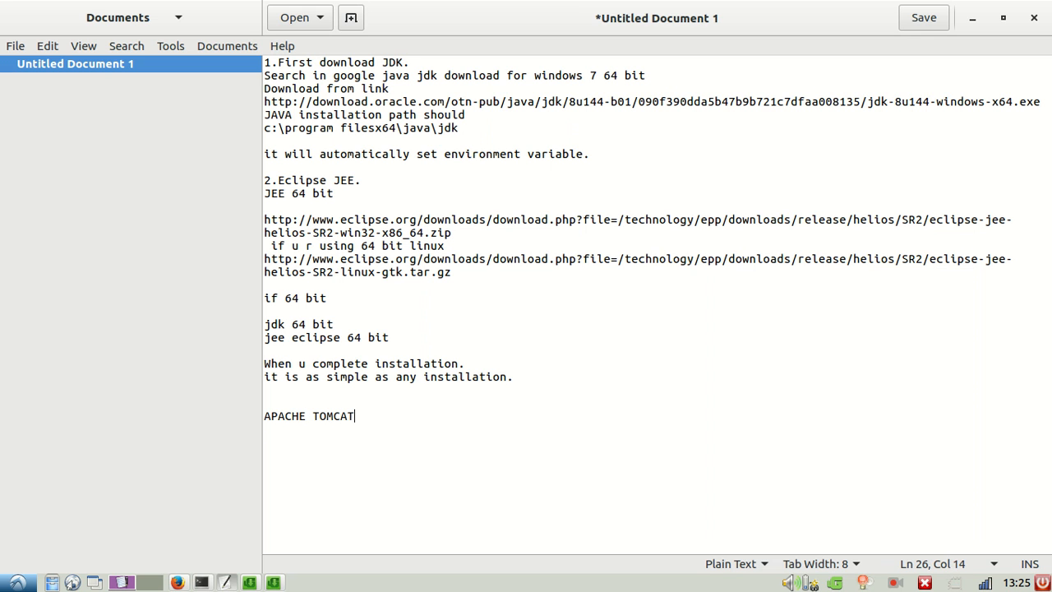
pyautogui.press('Return')
pyautogui.write('Whe')
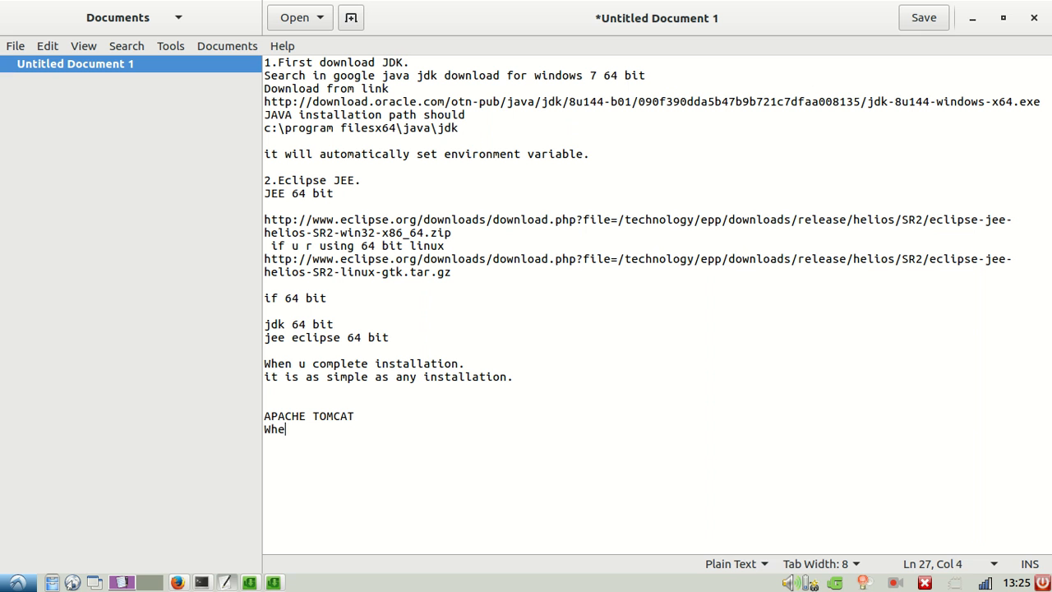
pyautogui.write('re to get')
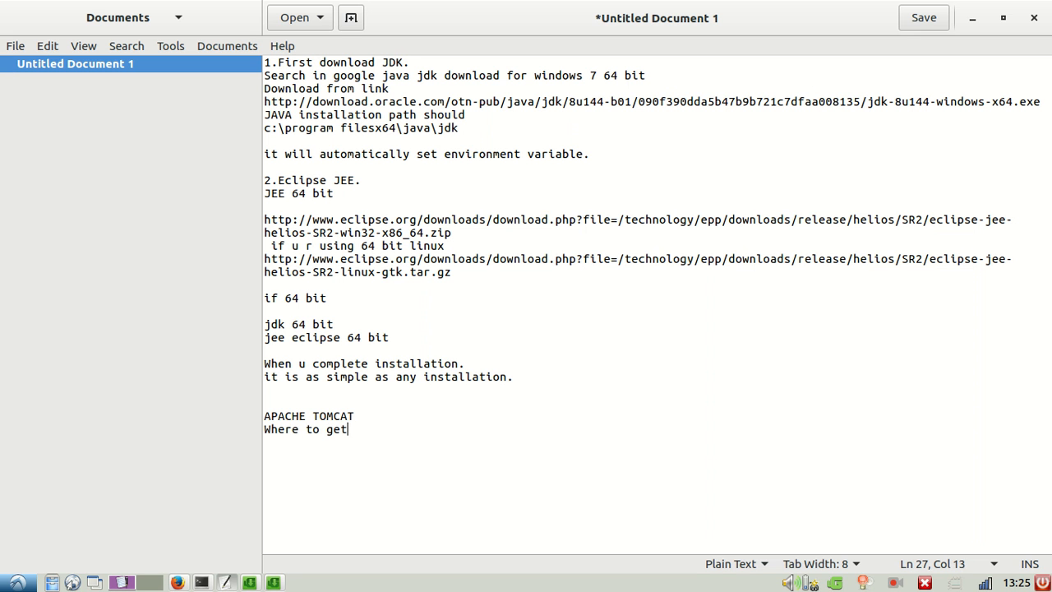
# Switch to Firefox and load the google.co.in home page in place of the Eclipse page.
pyautogui.hotkey('alt', 'Tab')
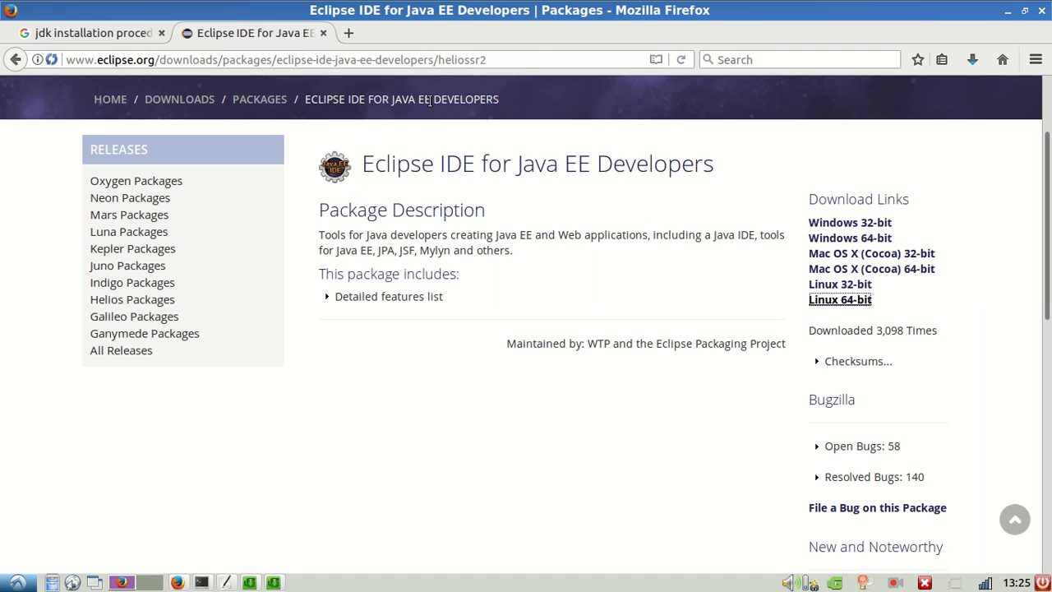
pyautogui.click(510, 56)
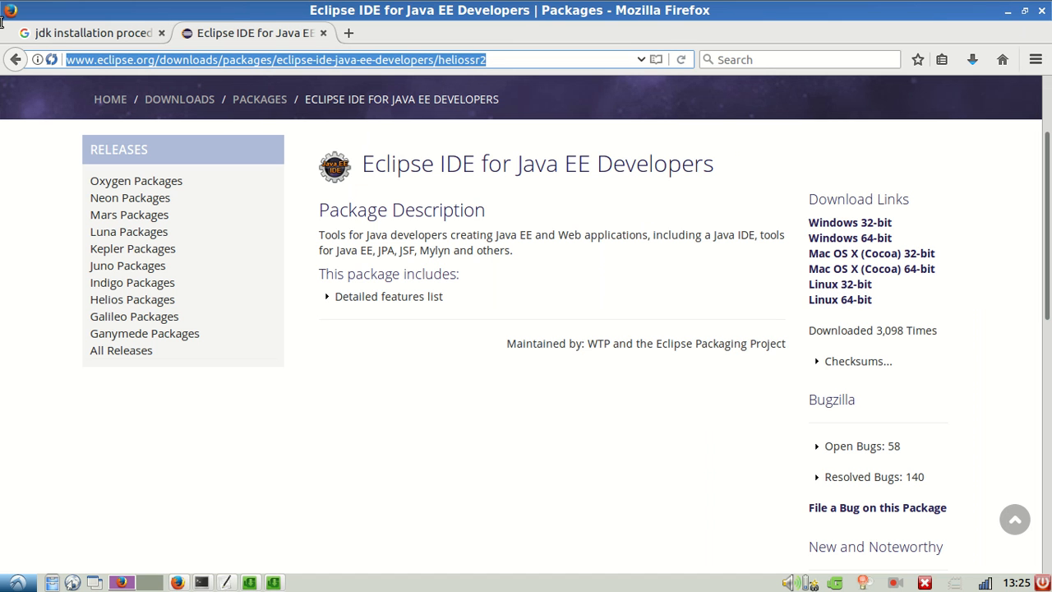
pyautogui.write('google.co.in/')
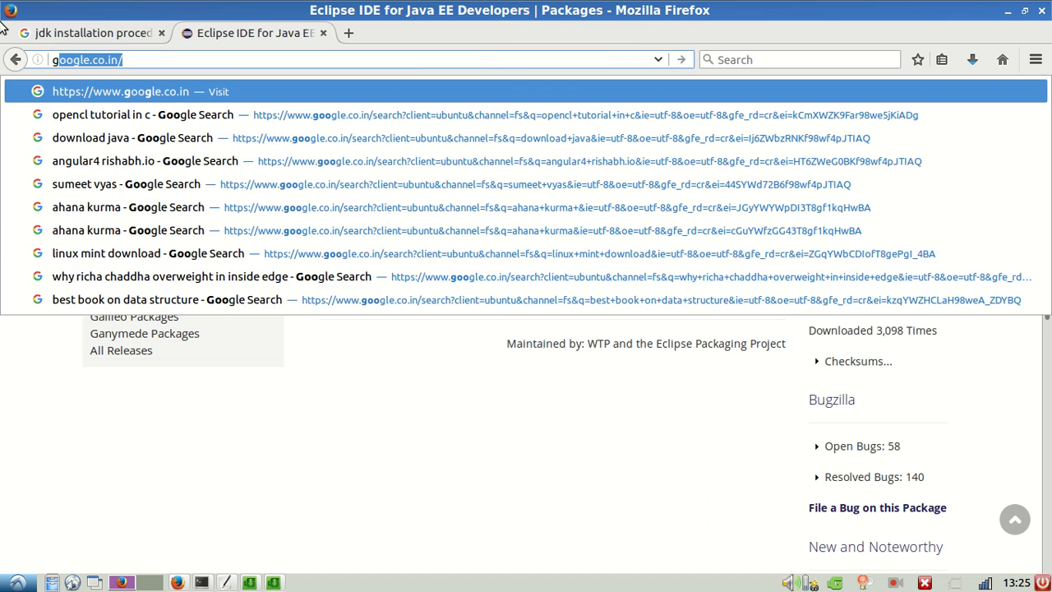
pyautogui.press('Up')
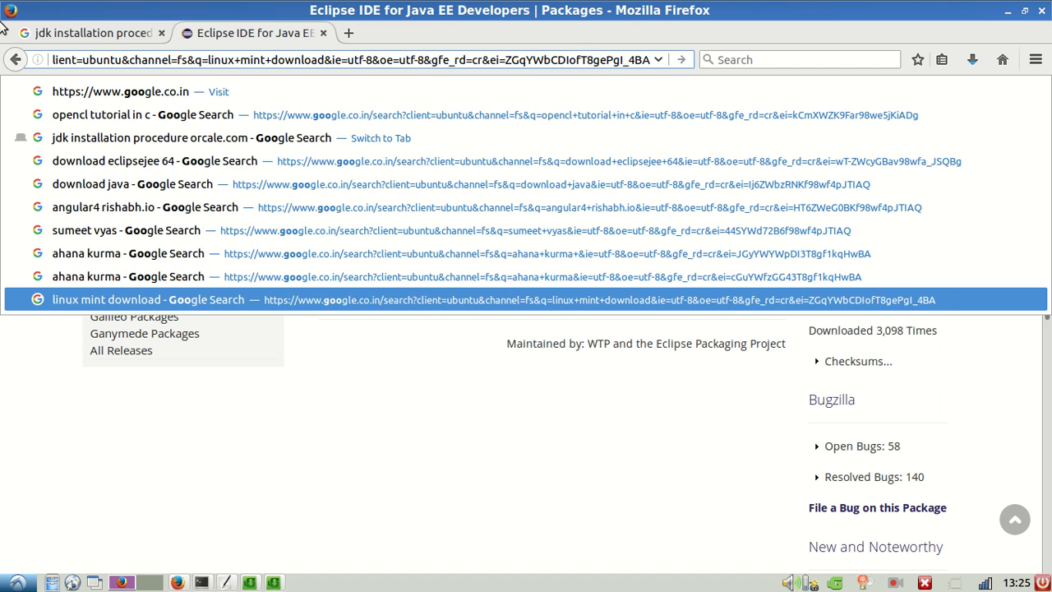
pyautogui.press('Escape')
pyautogui.write('goo')
pyautogui.press('Return')
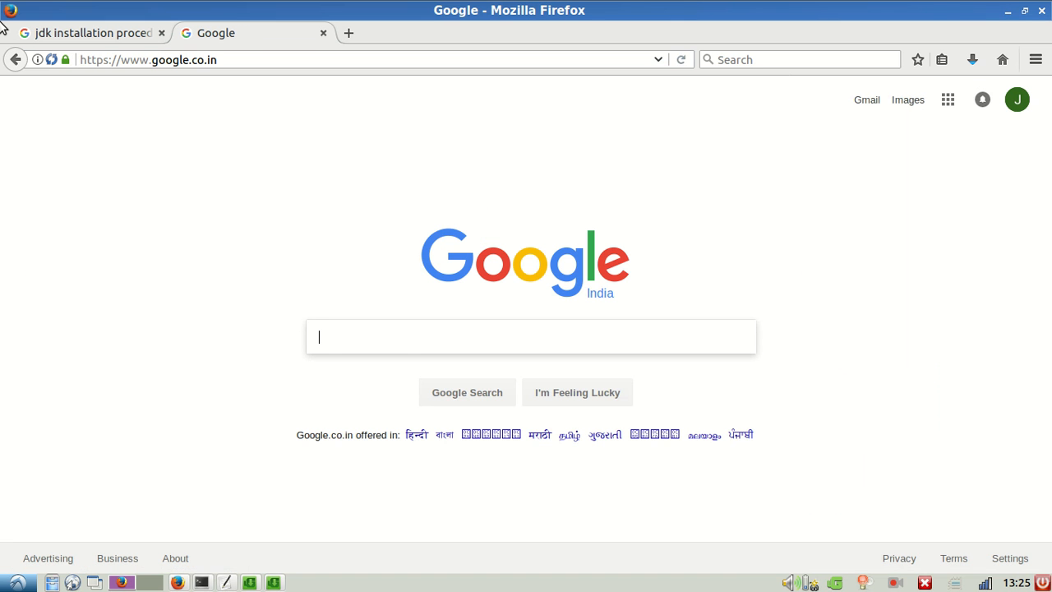
# Enter a query for downloading Apache Tomcat 7 and pick the suggestion "download apache tomcat 7 for windows 10 64 bit".
pyautogui.write('dowload ')
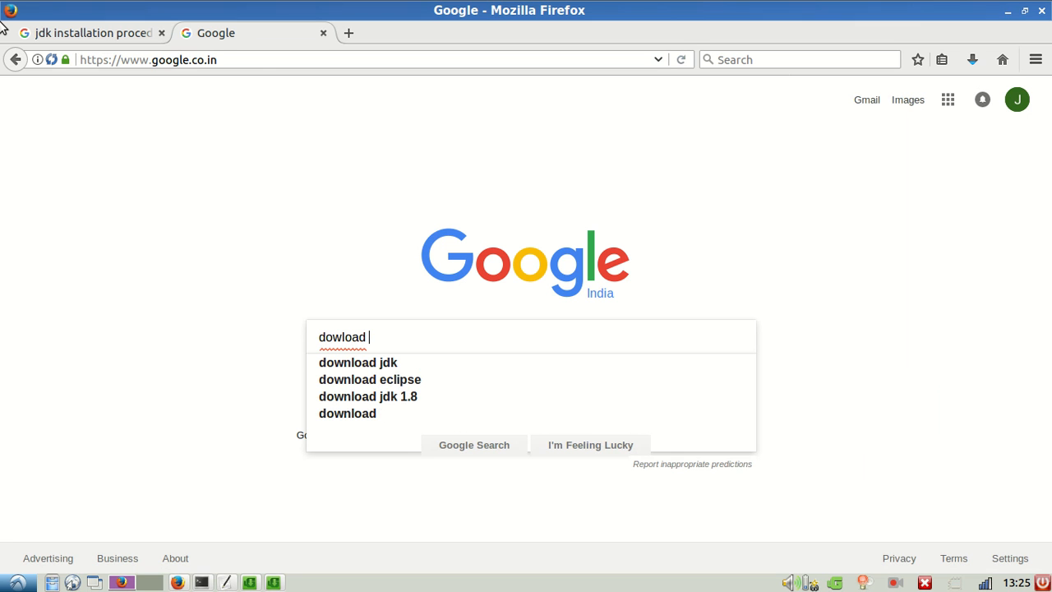
pyautogui.write('apache ')
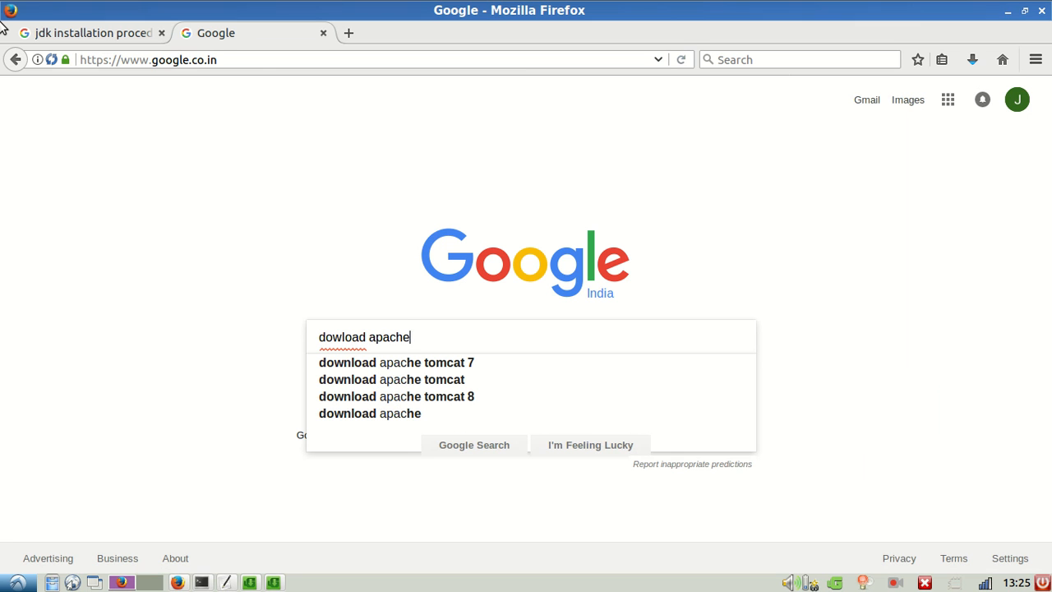
pyautogui.write('tomcat')
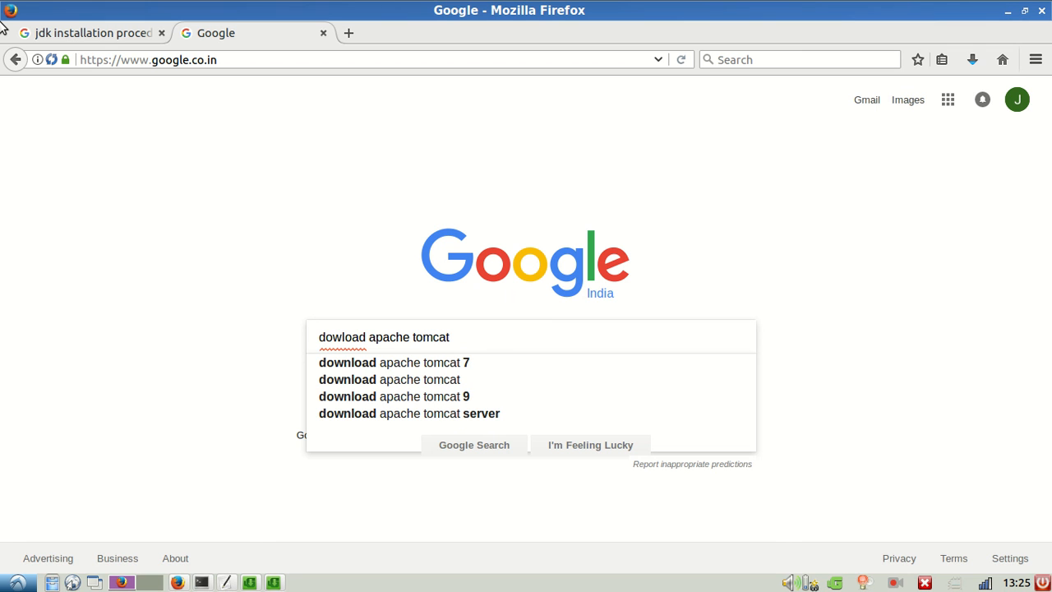
pyautogui.write('7')
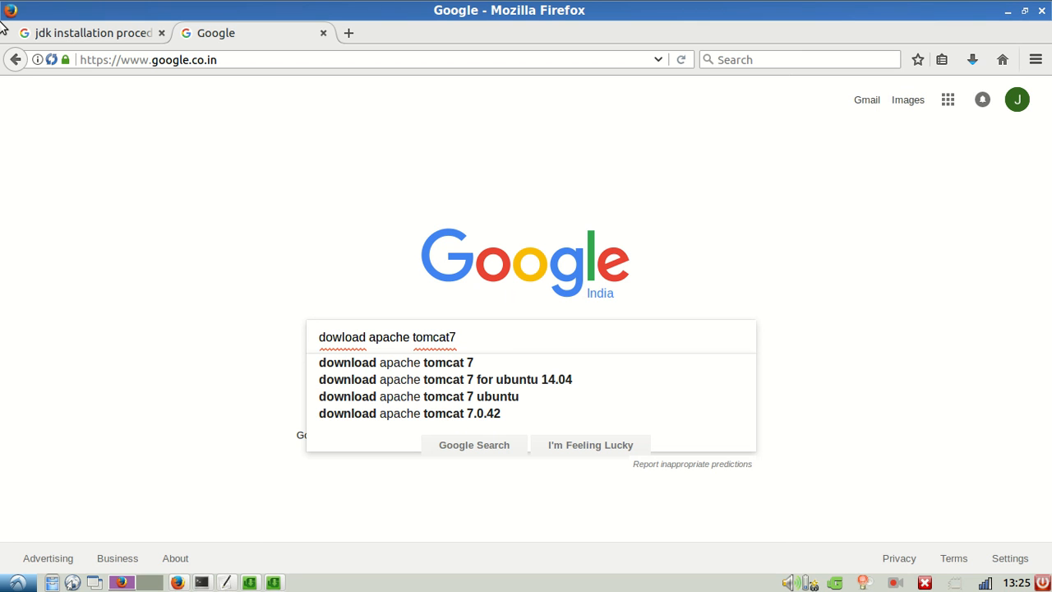
pyautogui.write(' for')
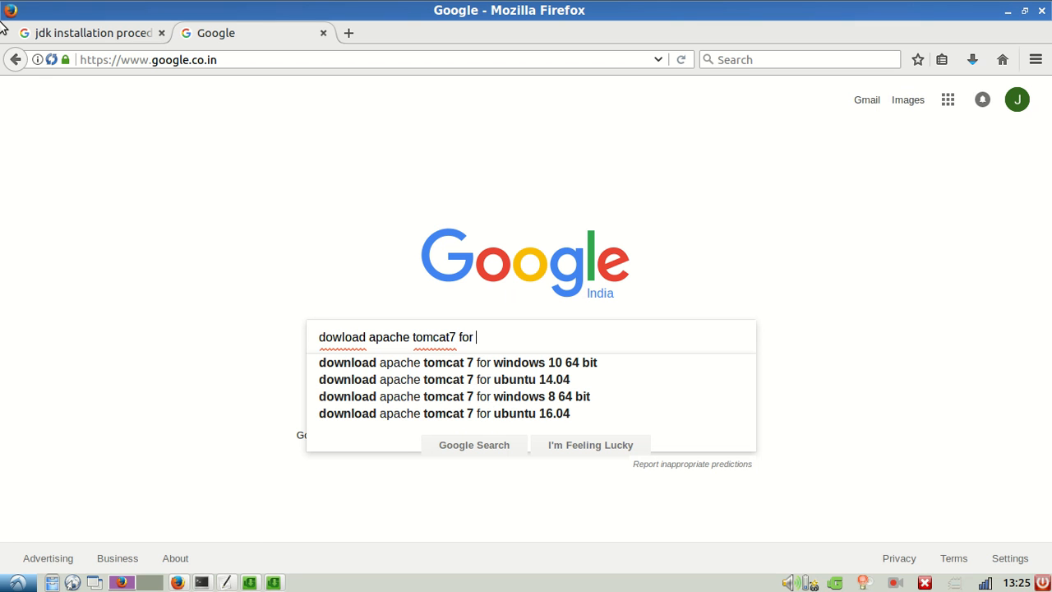
pyautogui.press('Down')
pyautogui.press('Down')
pyautogui.press('Up')
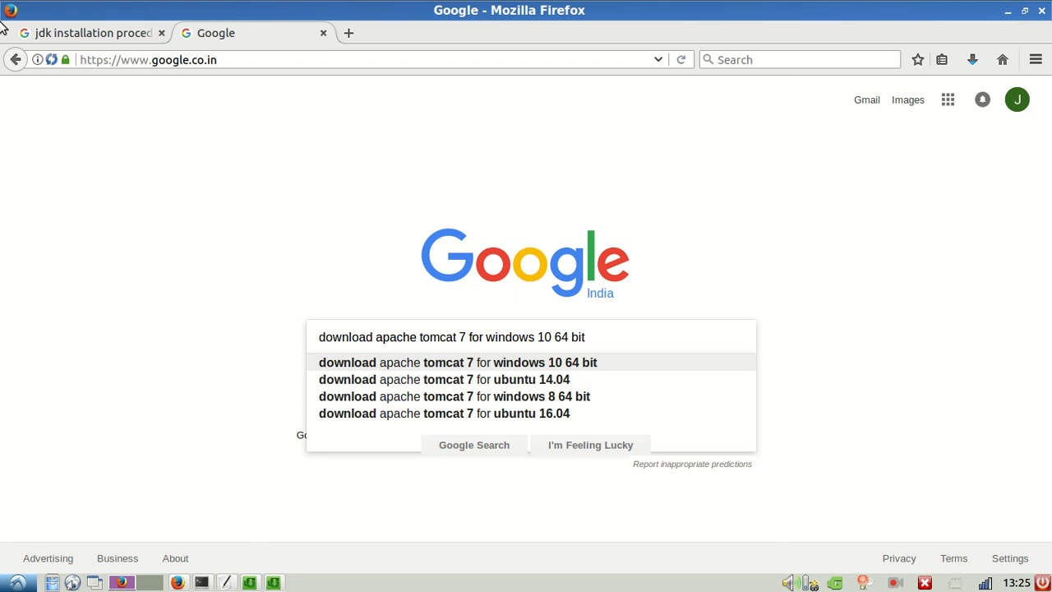
# Replace "windows 10 64 bit" in the query with "ubuntu16" and run the Google search.
pyautogui.press('BackSpace')
pyautogui.press('BackSpace')
pyautogui.press('BackSpace')
pyautogui.press('BackSpace')
pyautogui.press('BackSpace')
pyautogui.press('BackSpace')
pyautogui.press('BackSpace')
pyautogui.press('BackSpace')
pyautogui.press('BackSpace')
pyautogui.press('BackSpace')
pyautogui.press('BackSpace')
pyautogui.press('BackSpace')
pyautogui.press('BackSpace')
pyautogui.press('BackSpace')
pyautogui.press('BackSpace')
pyautogui.press('BackSpace')
pyautogui.press('BackSpace')
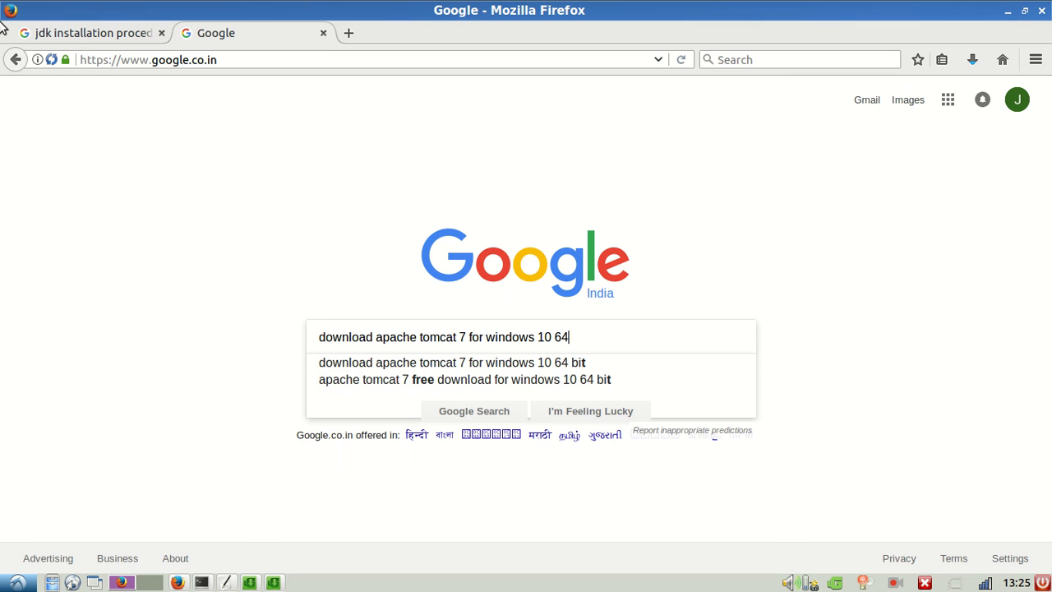
pyautogui.write('ubu')
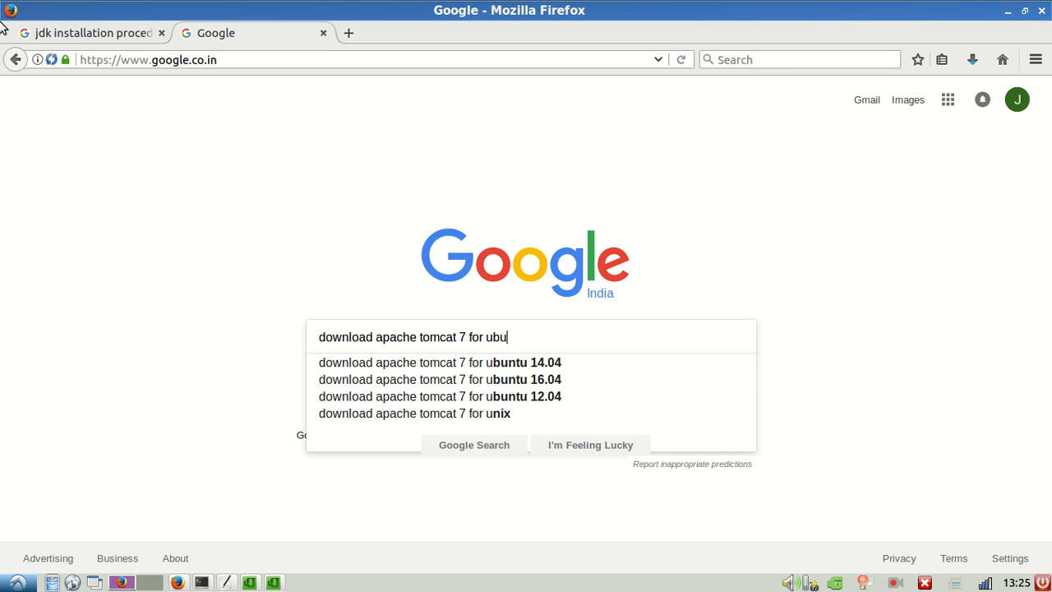
pyautogui.write('ntu16')
pyautogui.press('Return')
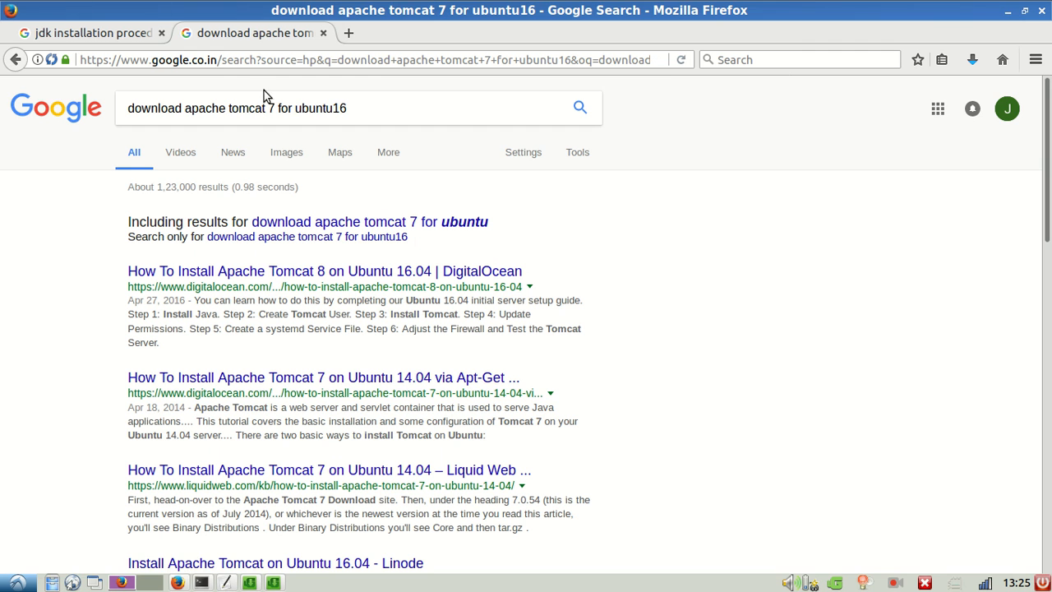
# Copy the Google query into the text editor notes under "Where to get" and append "/Window/Mac" to it.
pyautogui.moveTo(364, 108); pyautogui.dragTo(35, 111)
pyautogui.hotkey('ctrl', 'c')
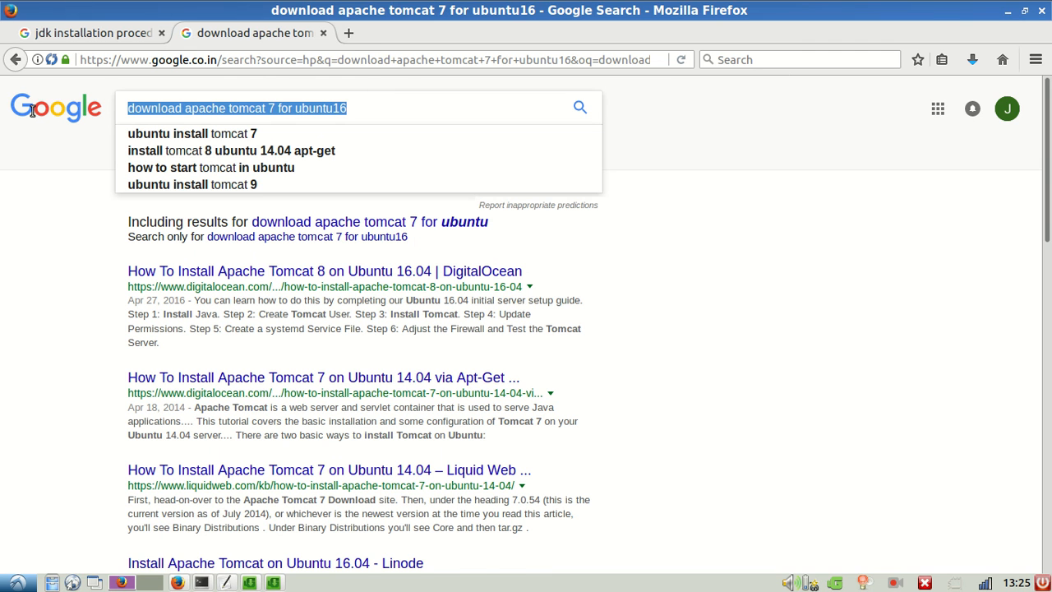
pyautogui.hotkey('alt', 'Tab')
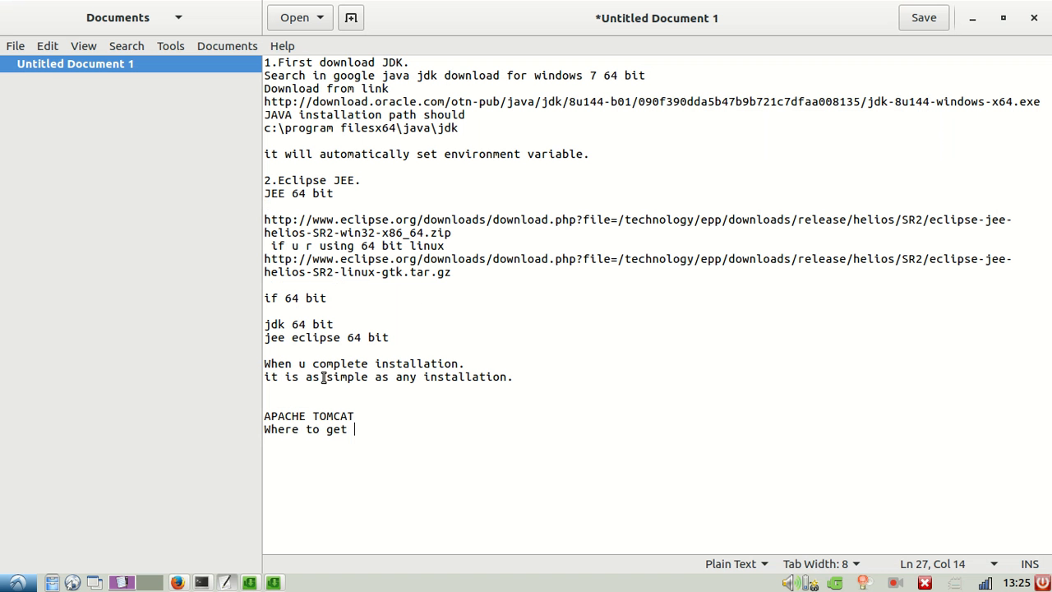
pyautogui.press('Return')
pyautogui.hotkey('ctrl', 'v')
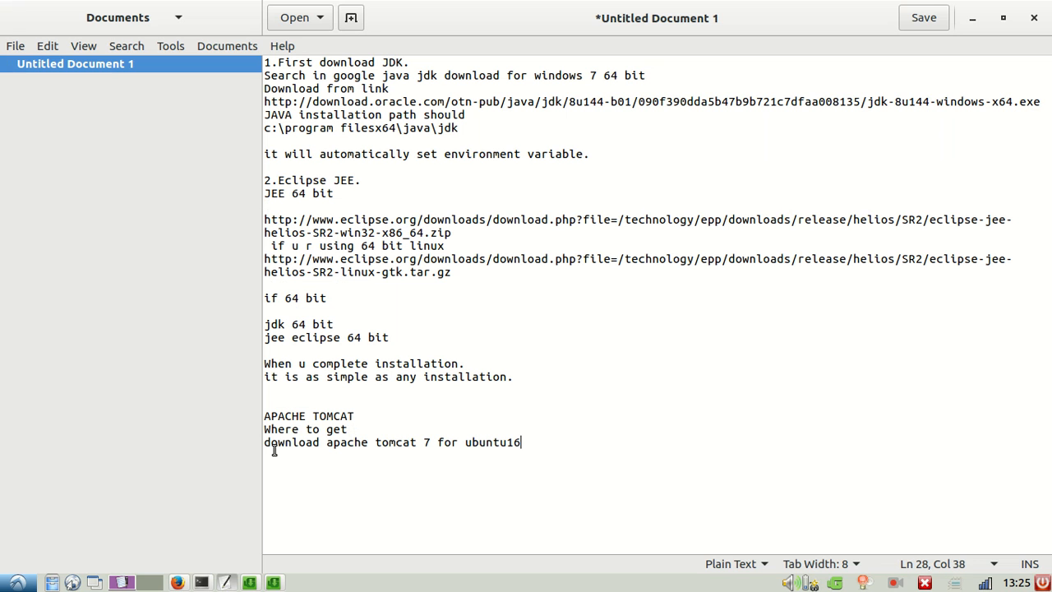
pyautogui.write('/Window/Mac')
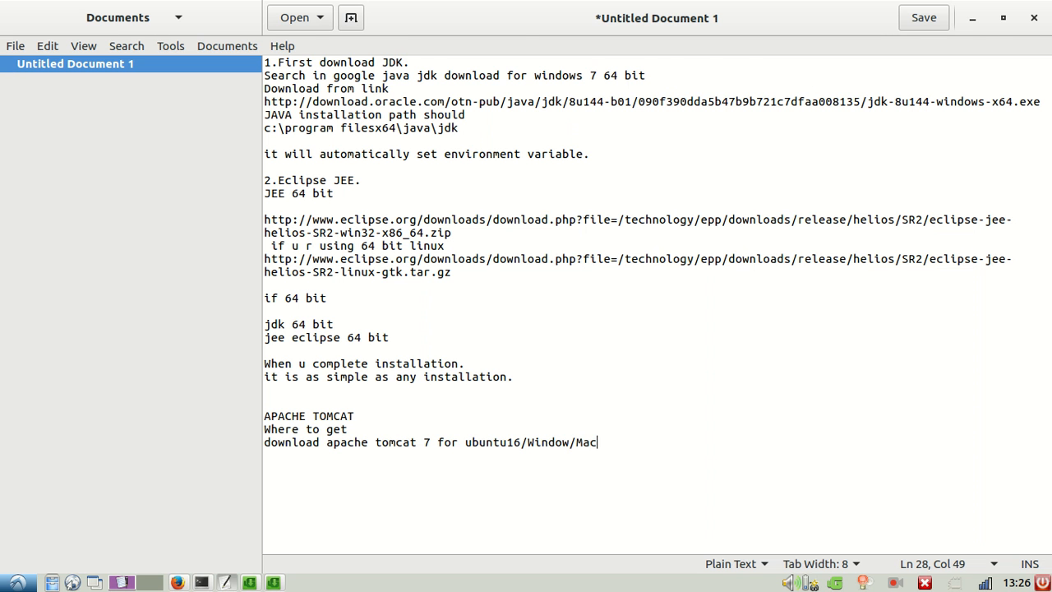
# Switch to Firefox and open the search result "Apache Tomcat 7 Software Downloads" from tomcat.apache.org.
pyautogui.hotkey('alt', 'Tab')
pyautogui.click(90, 286)
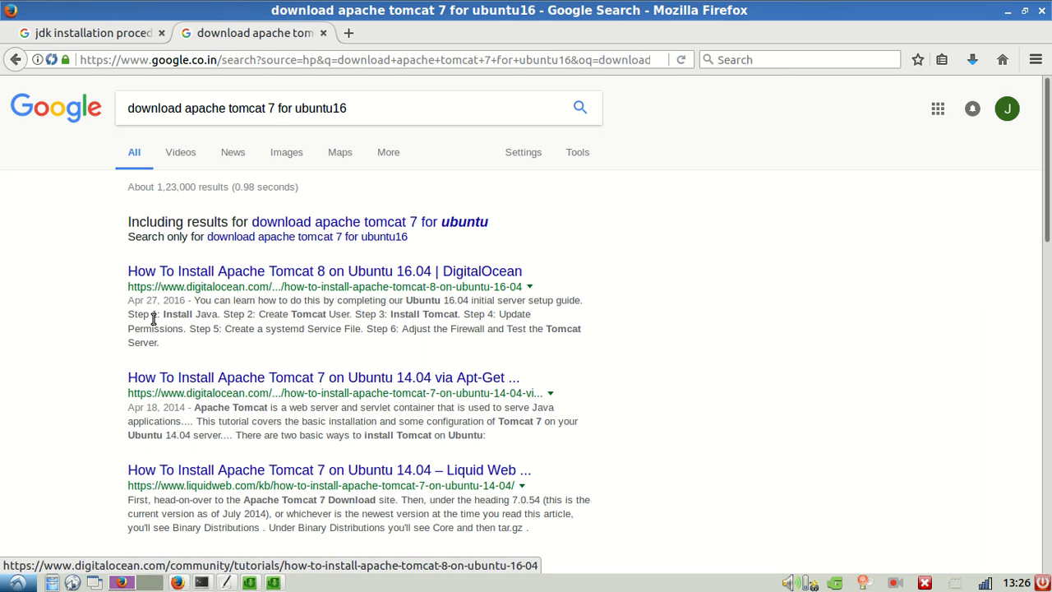
pyautogui.moveTo(1047, 216); pyautogui.dragTo(1046, 277)
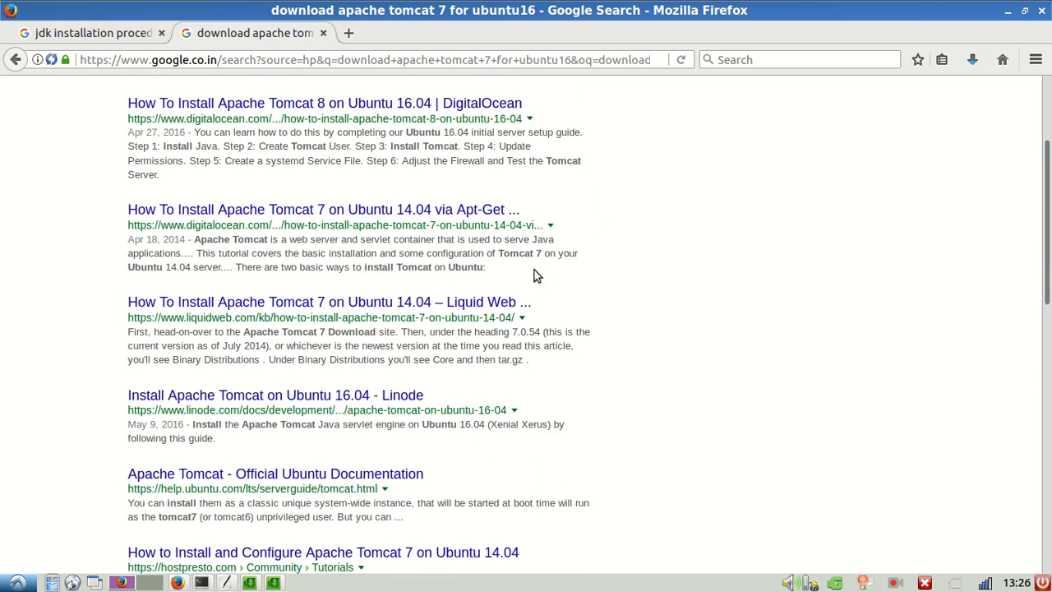
pyautogui.moveTo(1041, 216); pyautogui.dragTo(1041, 268)
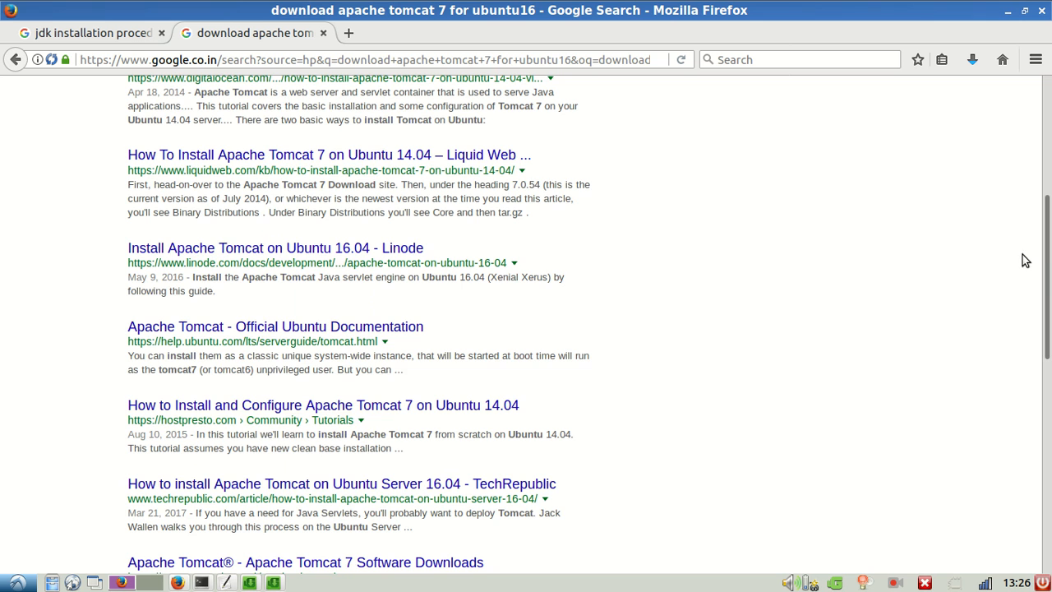
pyautogui.moveTo(1047, 260); pyautogui.dragTo(1048, 341)
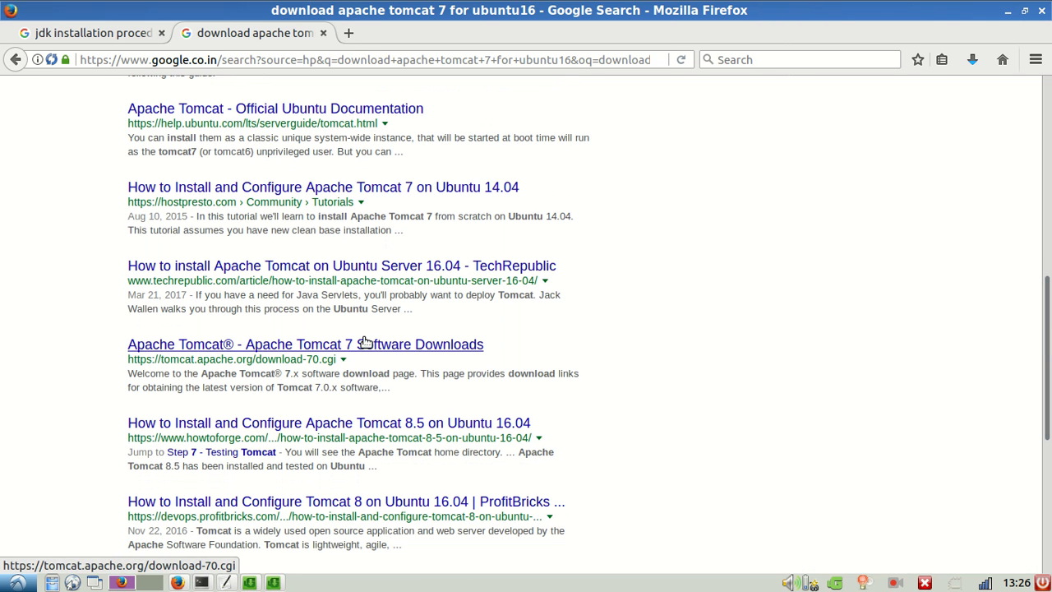
pyautogui.click(430, 344)
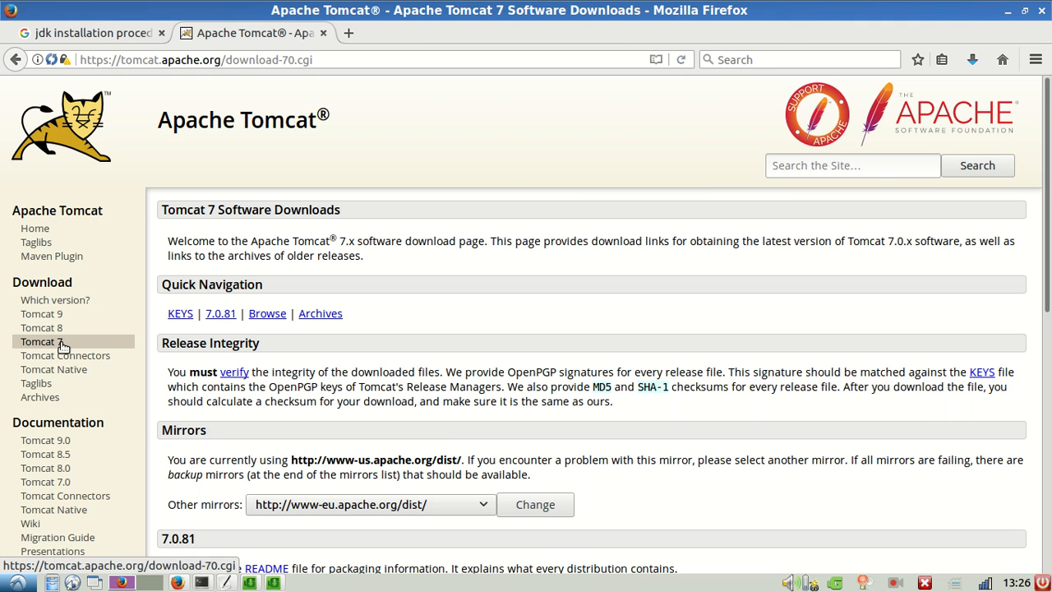
# Copy the address of the Tomcat 7 download page into the text editor notes, leaving one blank line above it.
pyautogui.moveTo(395, 59); pyautogui.dragTo(3, 47)
pyautogui.hotkey('ctrl', 'c')
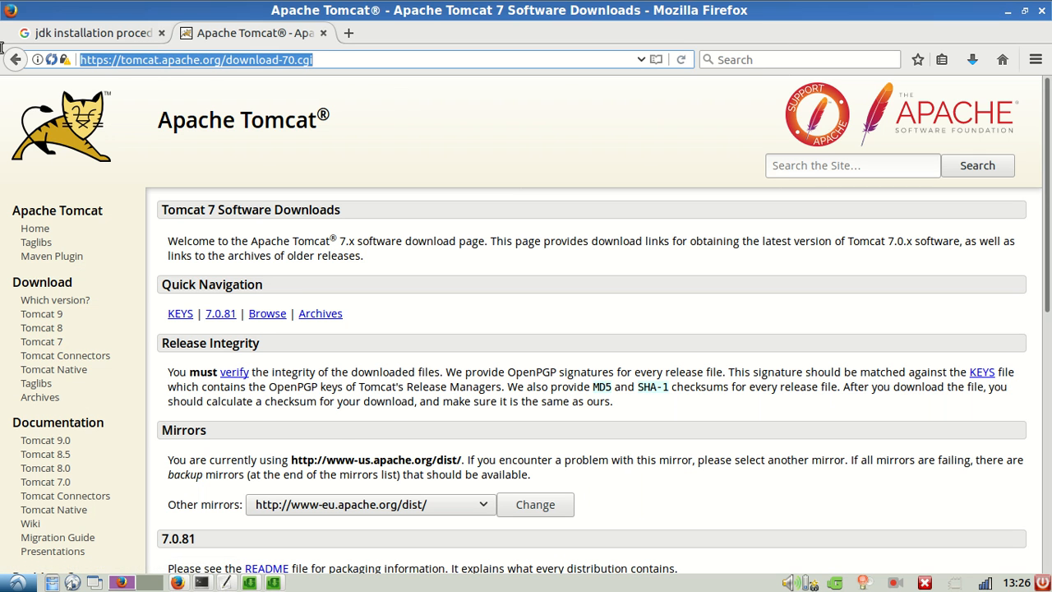
pyautogui.hotkey('alt', 'Tab')
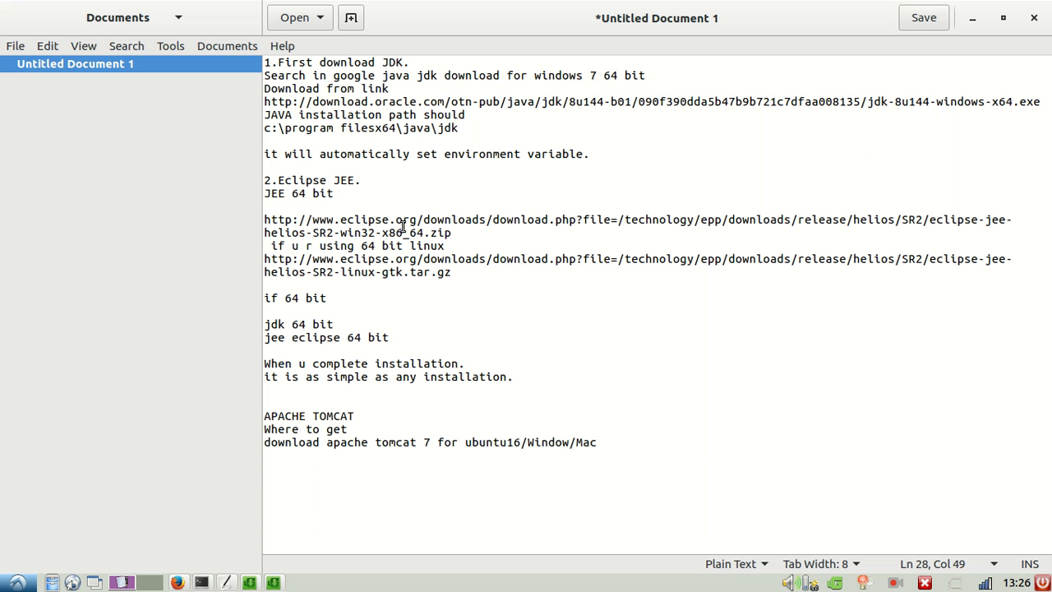
pyautogui.press('Return')
pyautogui.press('Return')
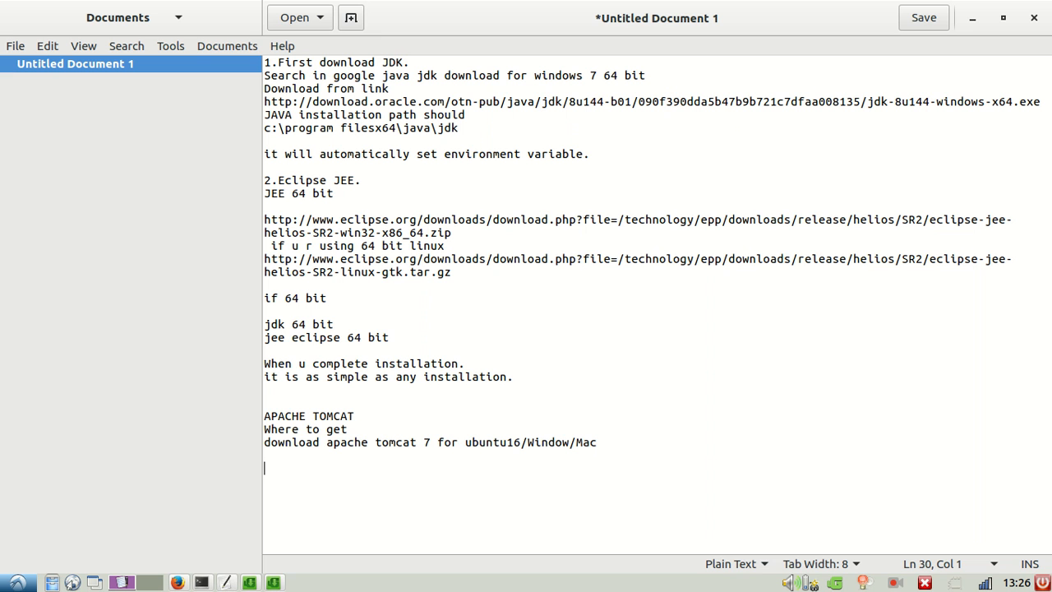
pyautogui.hotkey('ctrl', 'v')
# Switch to Firefox, reload the Tomcat 7 download page and examine the 7.0.81 binary distributions, including the 64-bit Windows zip.
pyautogui.hotkey('alt', 'Tab')
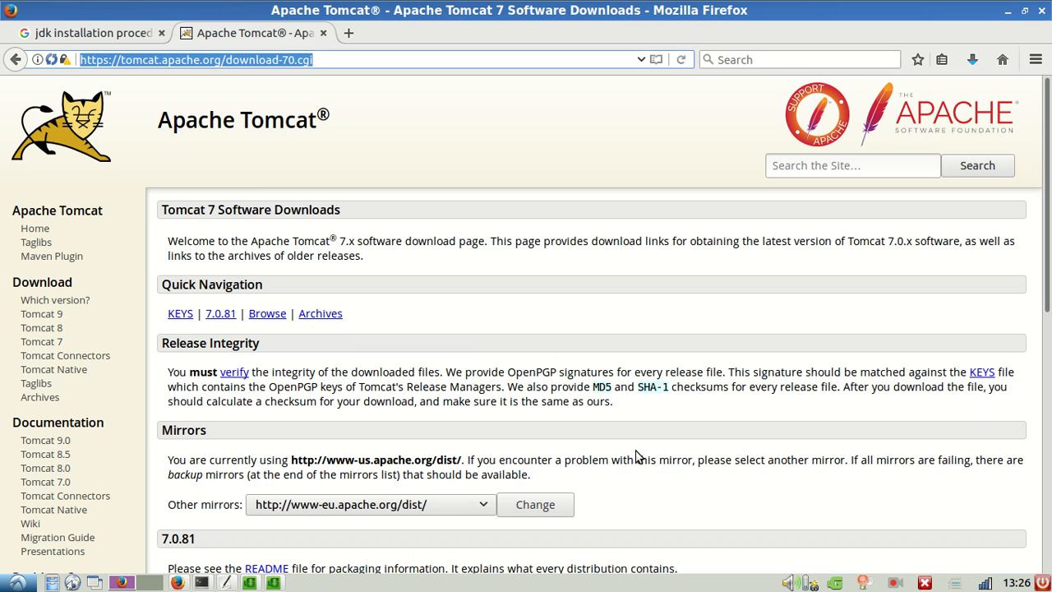
pyautogui.click(72, 341)
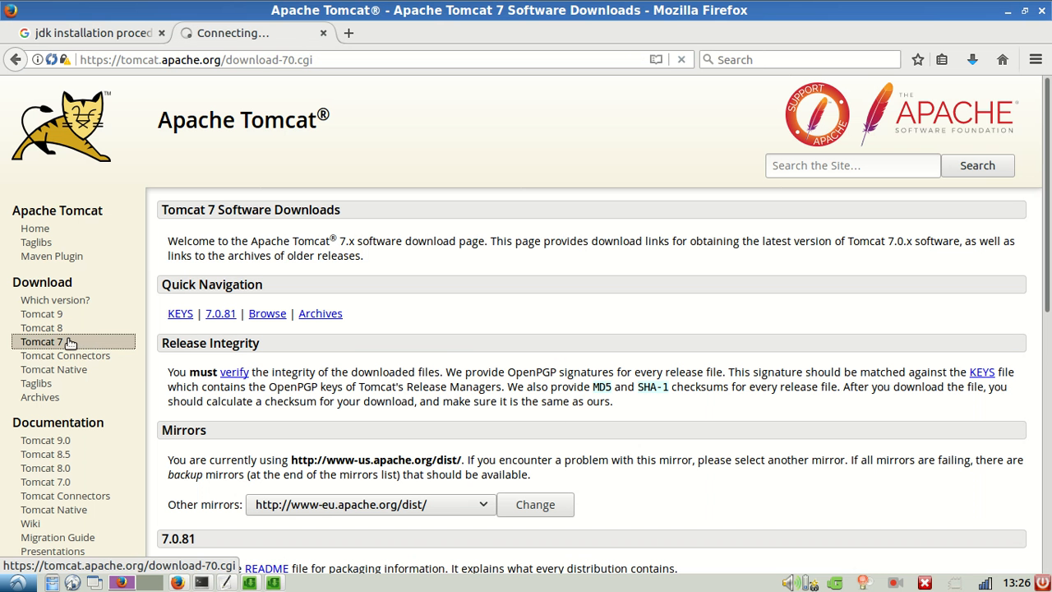
pyautogui.scroll(-3, 1042, 351)
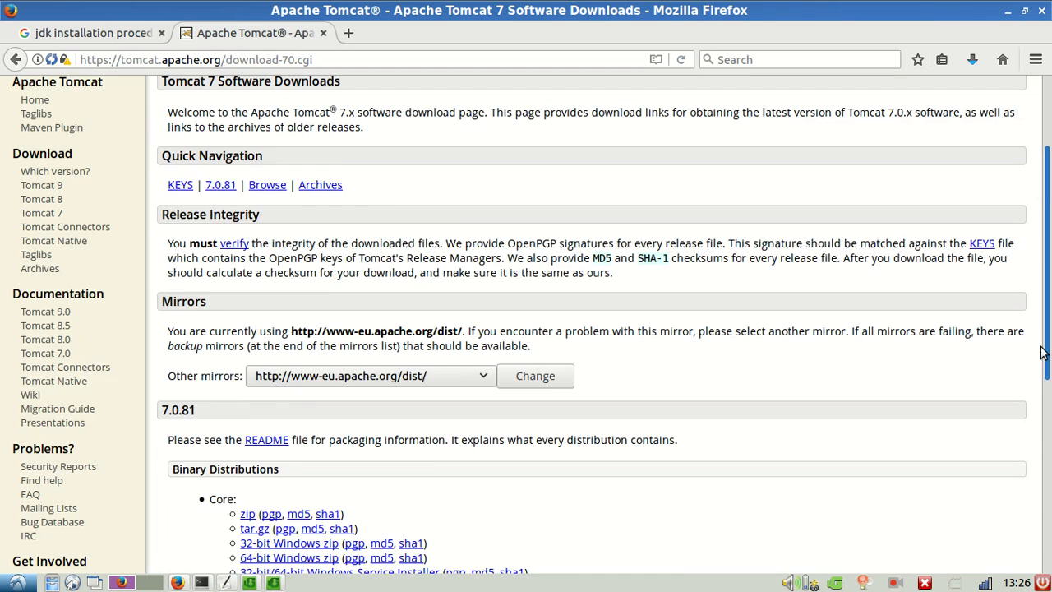
pyautogui.scroll(-6, 1042, 352)
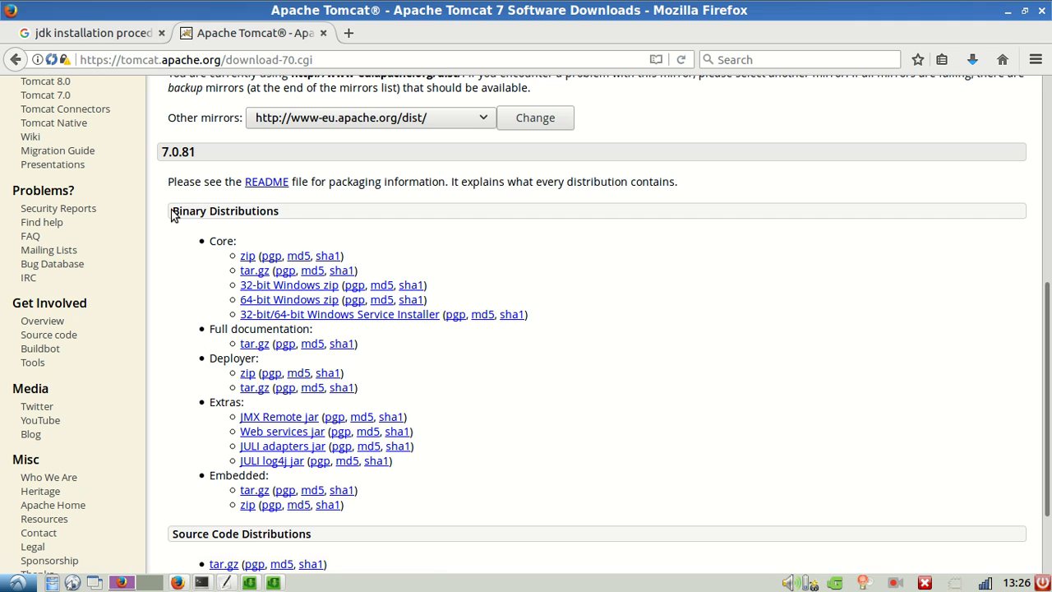
pyautogui.moveTo(174, 211); pyautogui.dragTo(296, 214)
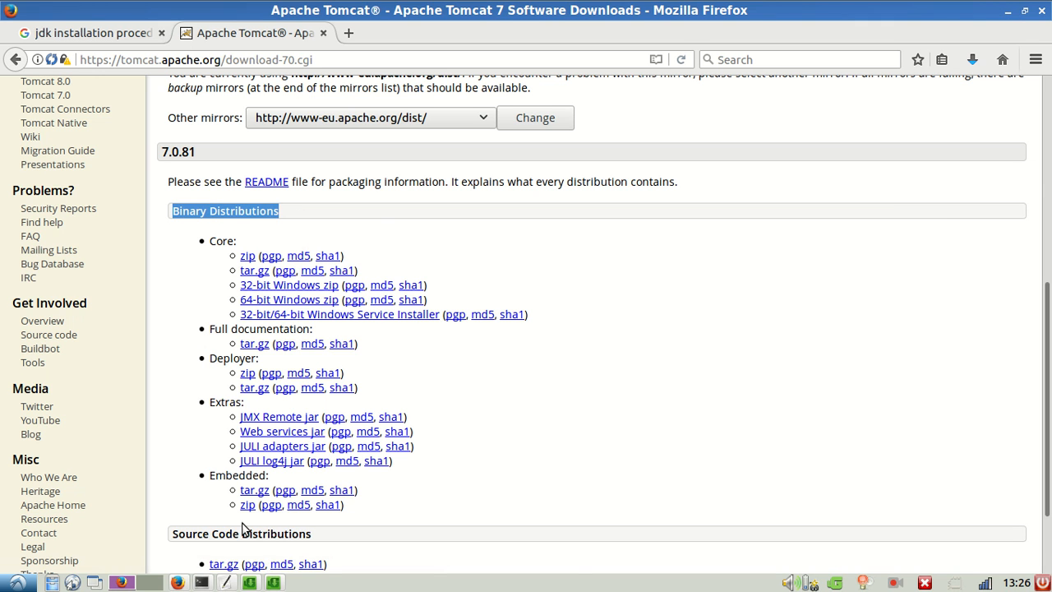
pyautogui.scroll(-3, 158, 542)
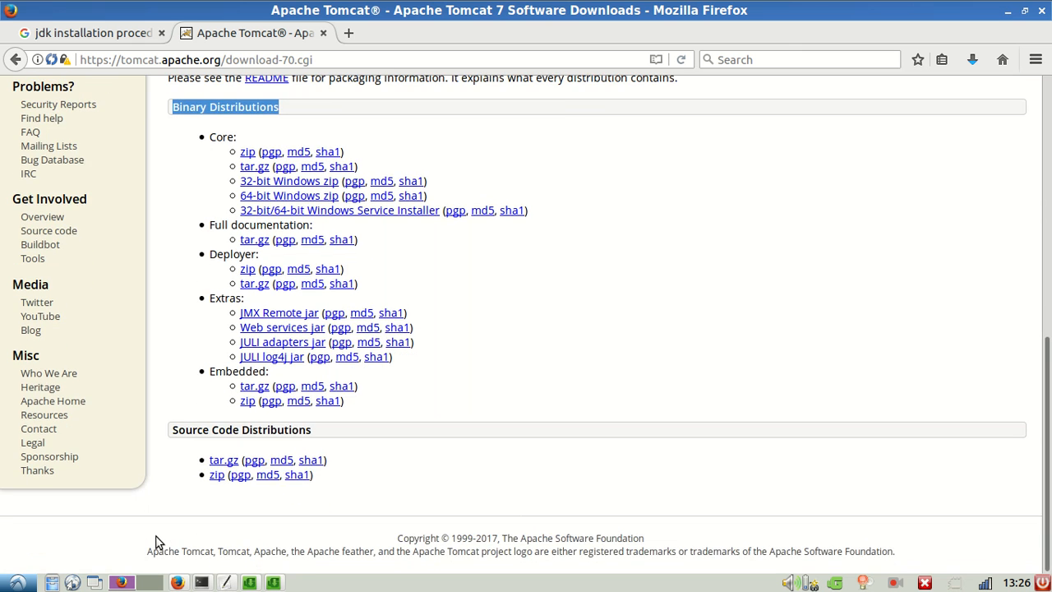
pyautogui.scroll(5, 159, 543)
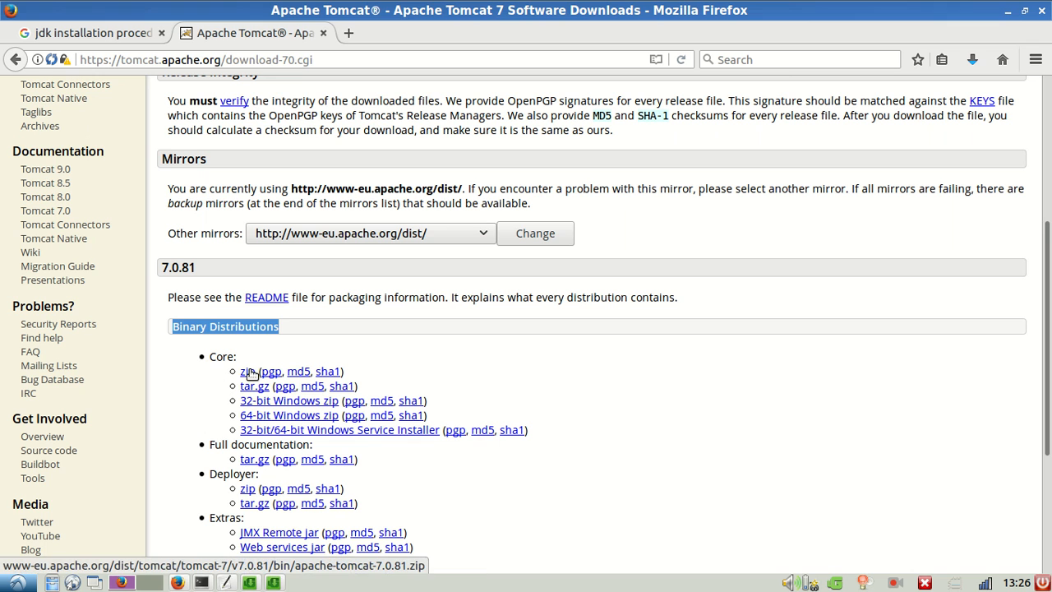
pyautogui.moveTo(230, 419); pyautogui.dragTo(469, 423)
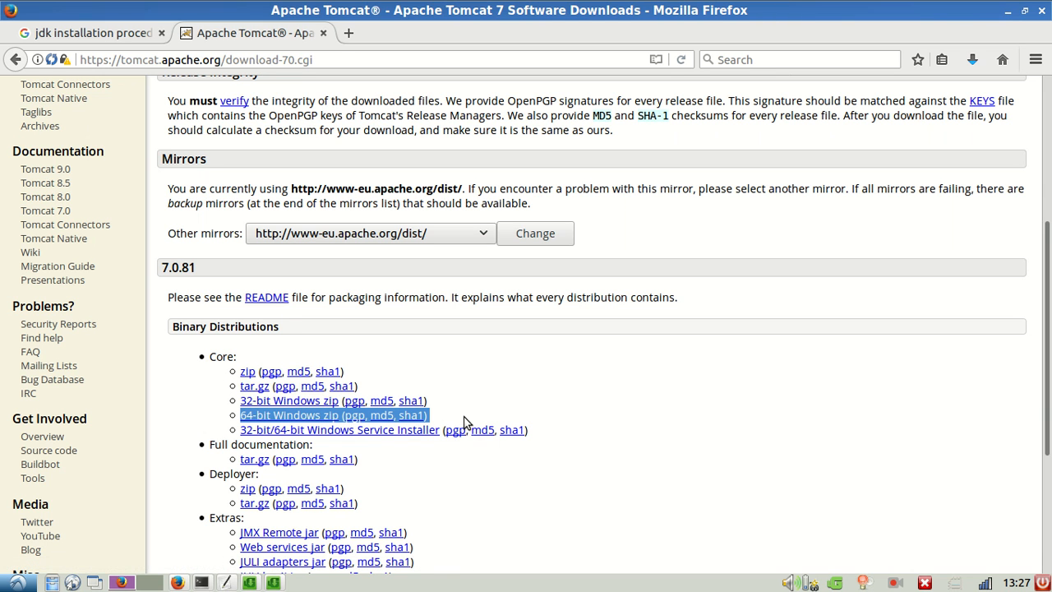
# Copy the link location of the core zip in the 7.0.81 binary distributions.
pyautogui.rightClick(253, 380)
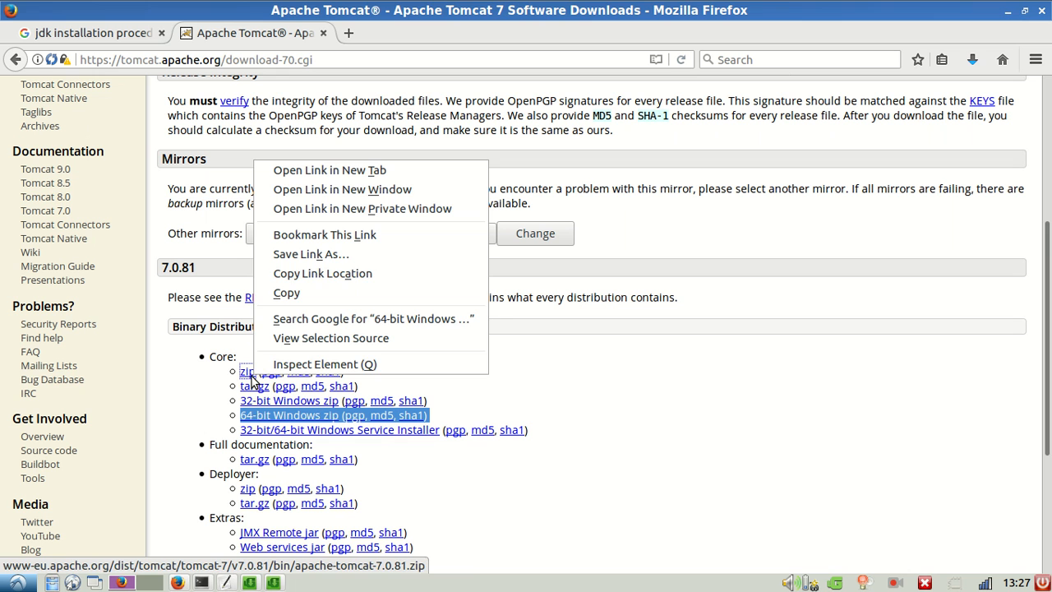
pyautogui.click(322, 275)
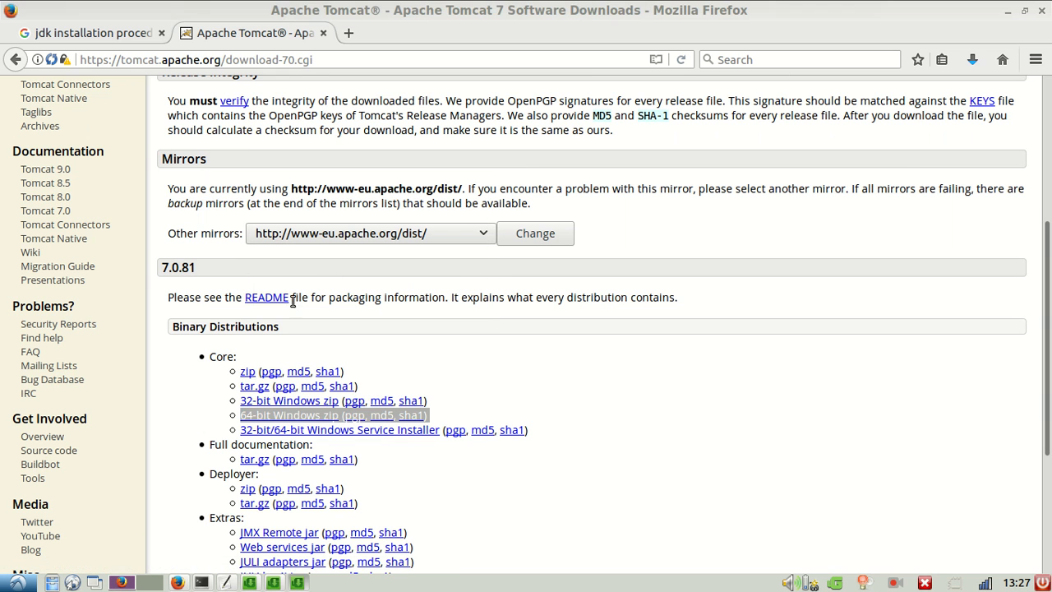
pyautogui.click(193, 383)
pyautogui.rightClick(251, 378)
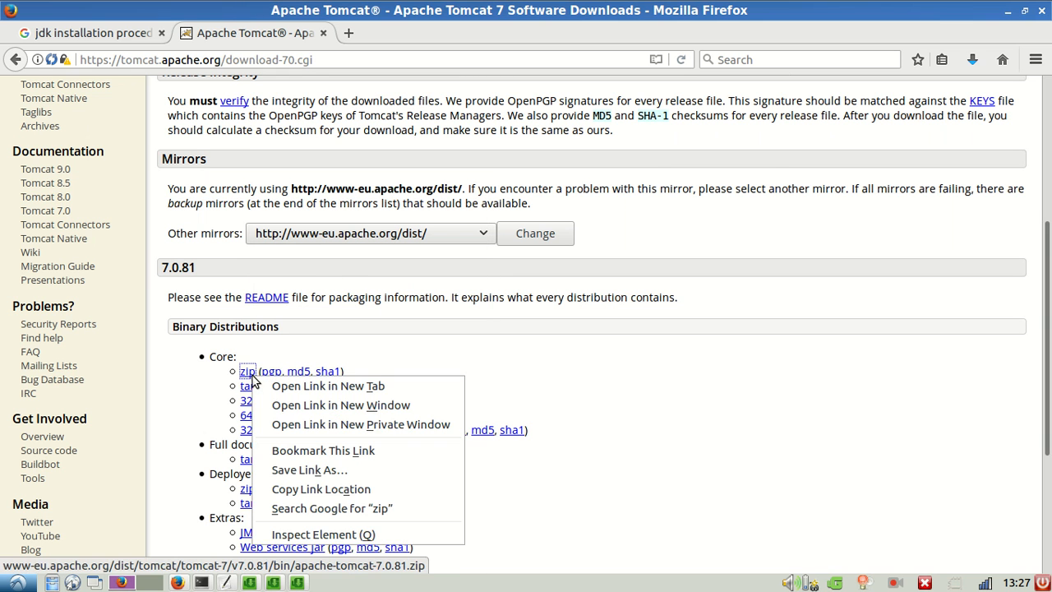
pyautogui.click(334, 490)
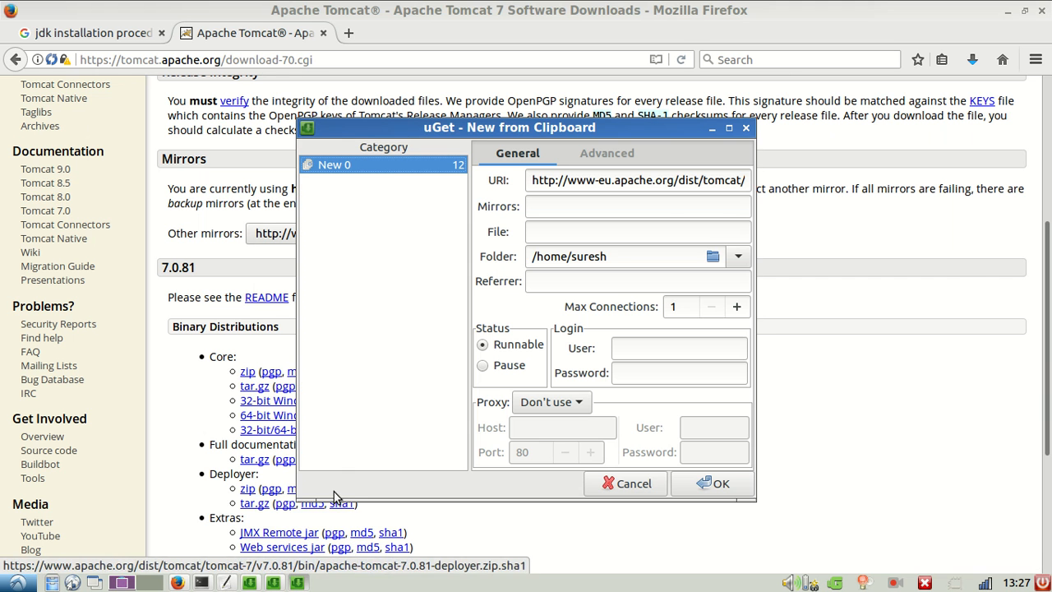
# Switch to the text editor, add the line "for ubuntu" below the Tomcat page address and paste the core zip link under it.
pyautogui.hotkey('alt', 'Tab')
pyautogui.press('Return')
pyautogui.write('for ubuntu')
pyautogui.press('Return')
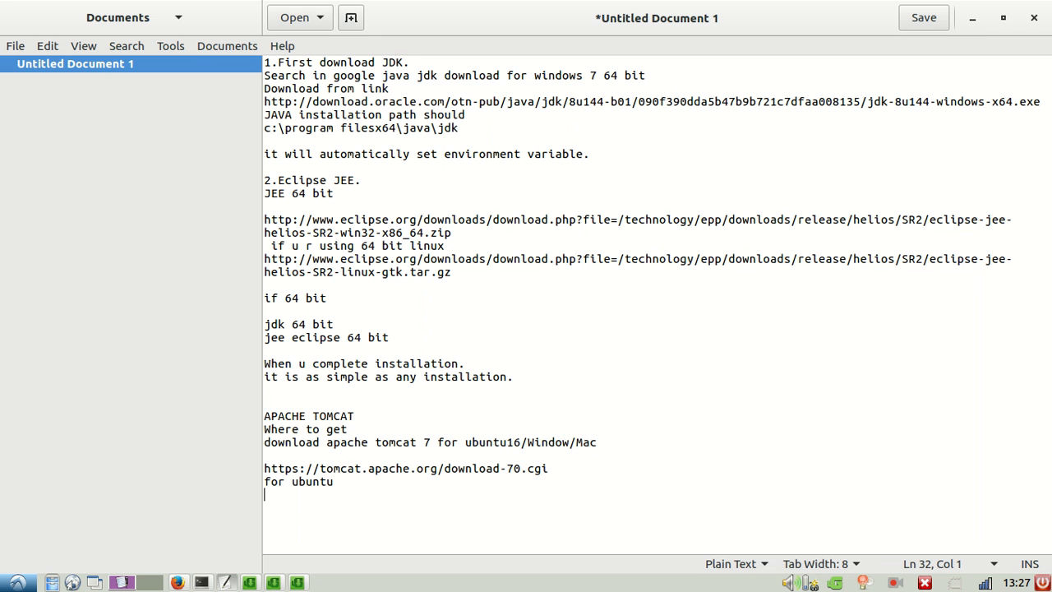
pyautogui.hotkey('ctrl', 'v')
# Add the line "for windows" below the core zip link and cancel the uGet new download dialog.
pyautogui.press('Return')
pyautogui.write('for windows')
pyautogui.press('Return')
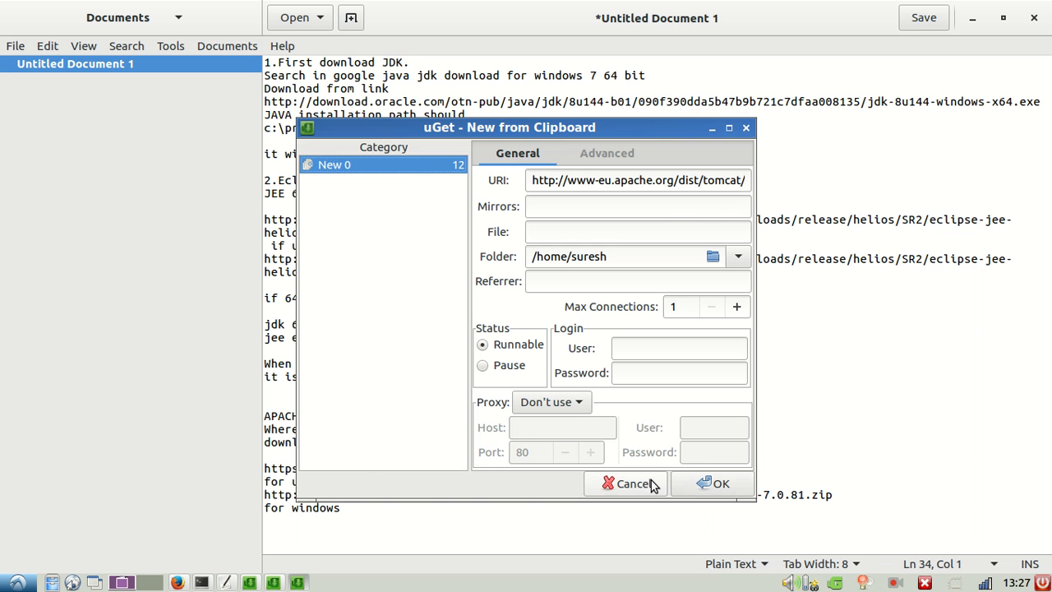
pyautogui.click(649, 482)
# Copy the link location of the 64-bit Windows zip from Firefox and paste it under "for windows" in the notes.
pyautogui.click(177, 582)
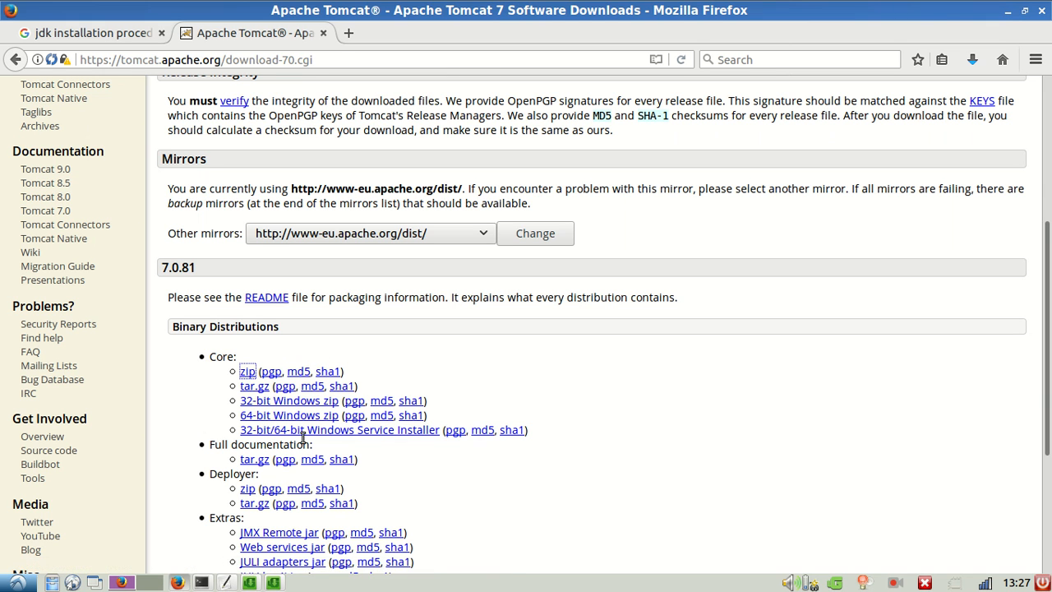
pyautogui.click(253, 372)
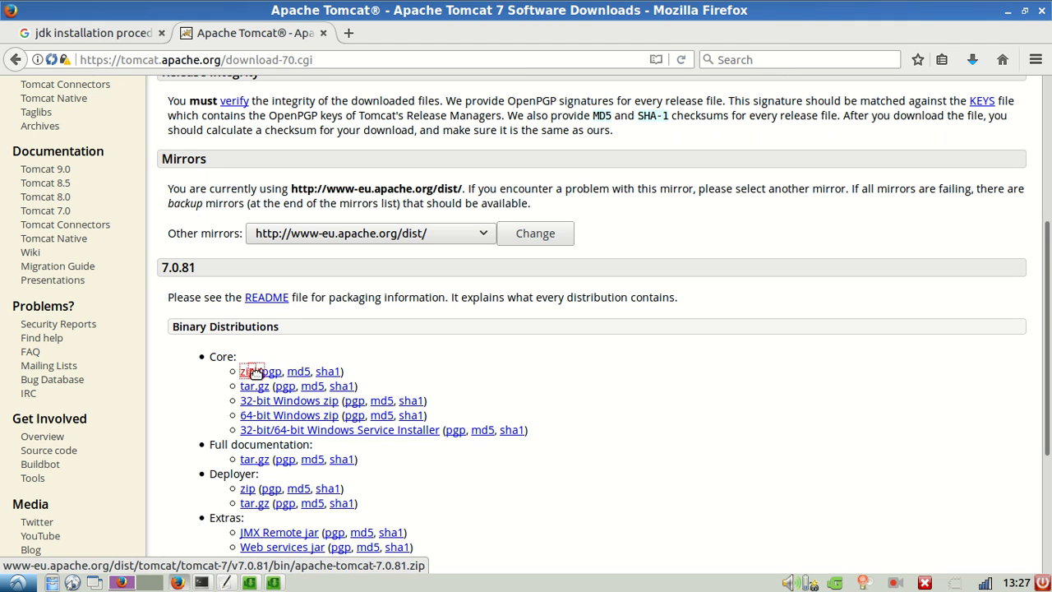
pyautogui.rightClick(275, 423)
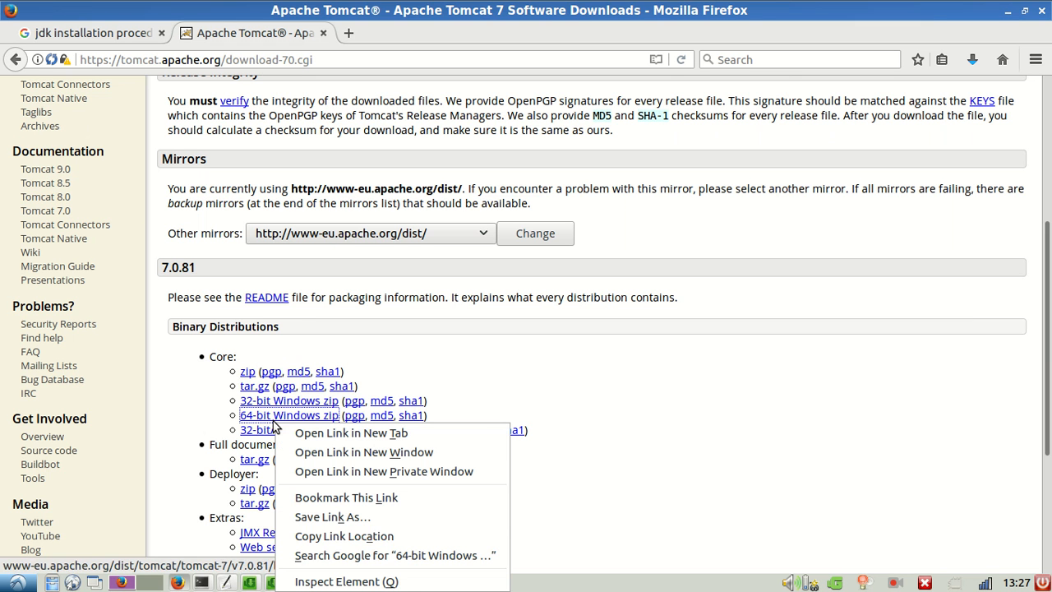
pyautogui.click(319, 541)
pyautogui.hotkey('alt', 'Tab')
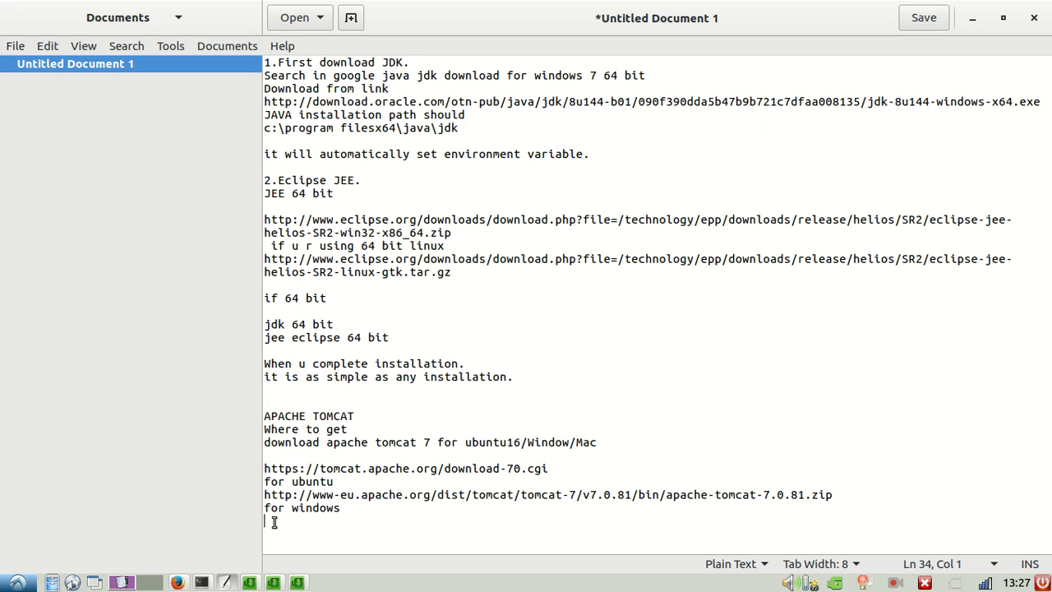
pyautogui.hotkey('ctrl', 'v')
pyautogui.moveTo(811, 521); pyautogui.dragTo(922, 516)
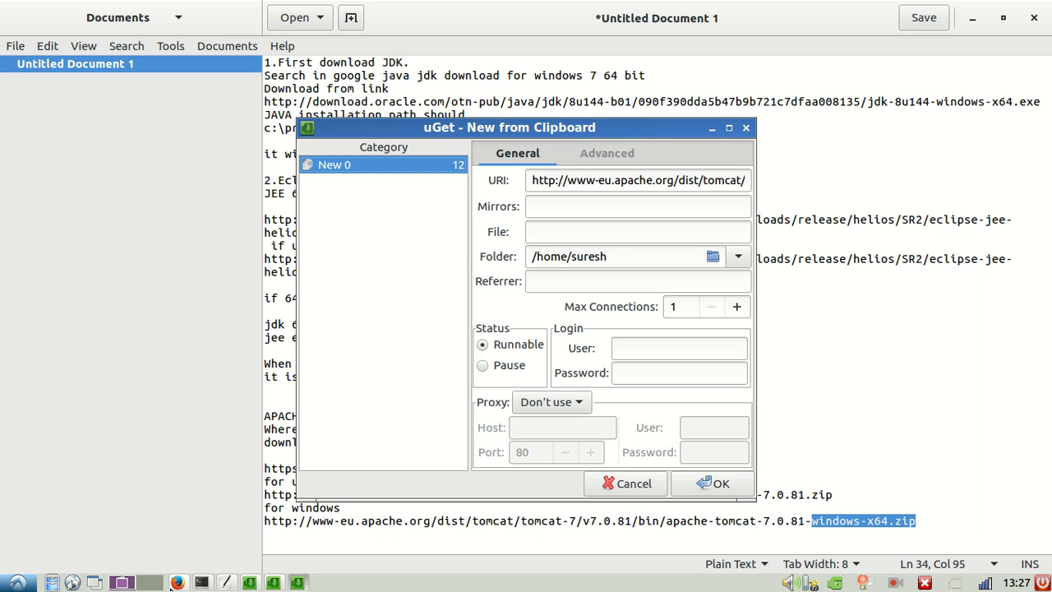
# Switch to Firefox, download the core zip apache-tomcat-7.0.81.zip with Save File and show its progress in the downloads list.
pyautogui.click(176, 582)
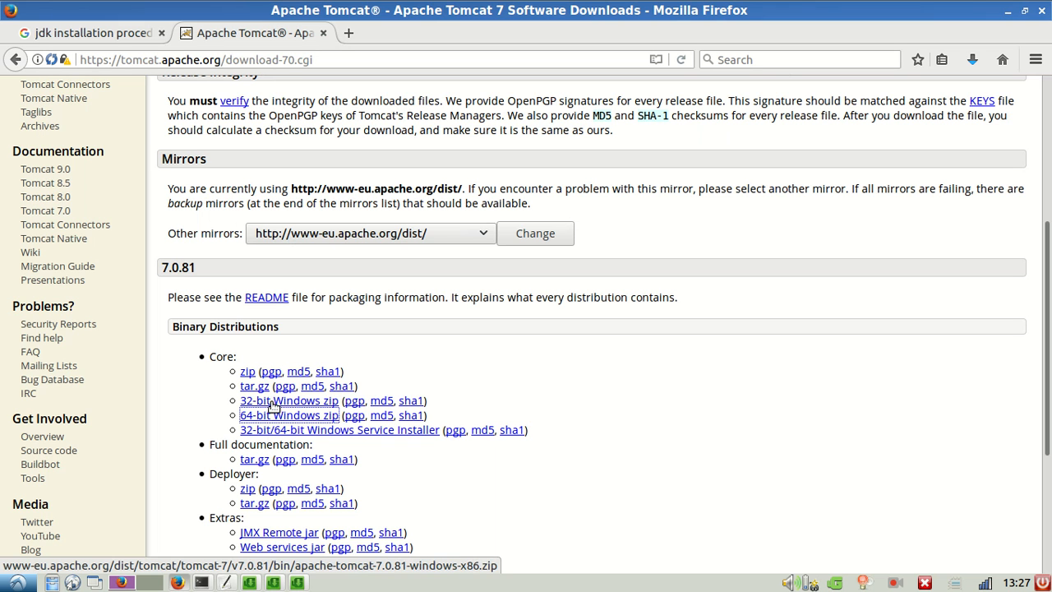
pyautogui.click(253, 373)
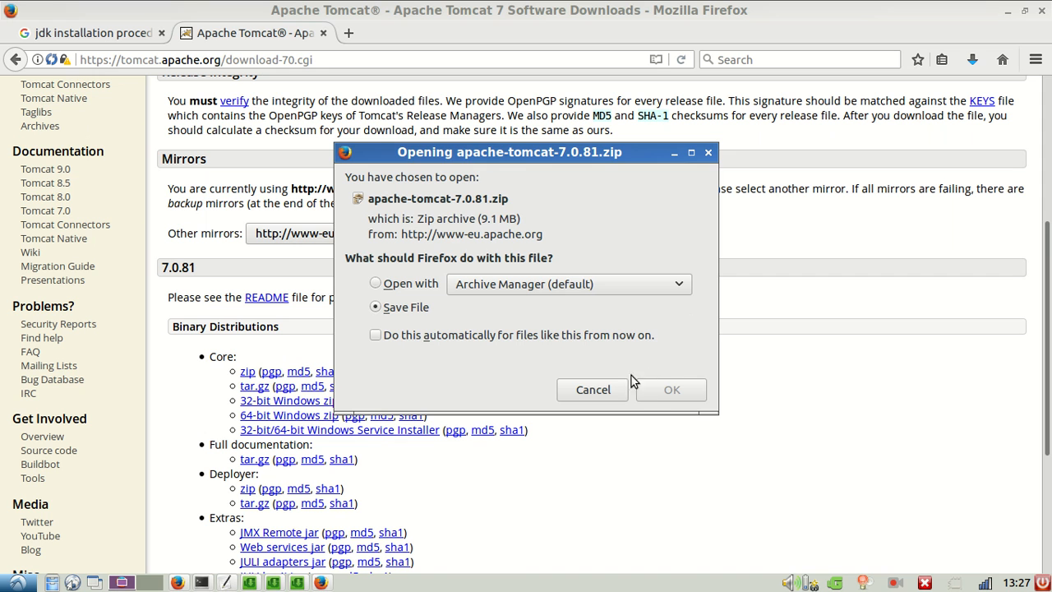
pyautogui.click(691, 391)
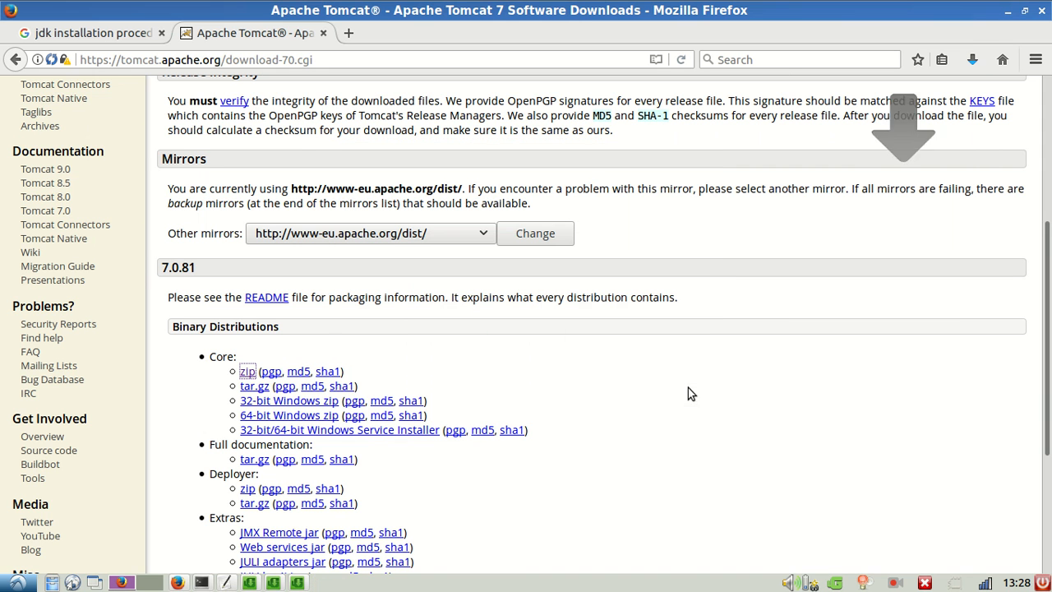
pyautogui.click(972, 60)
pyautogui.click(973, 60)
pyautogui.click(972, 60)
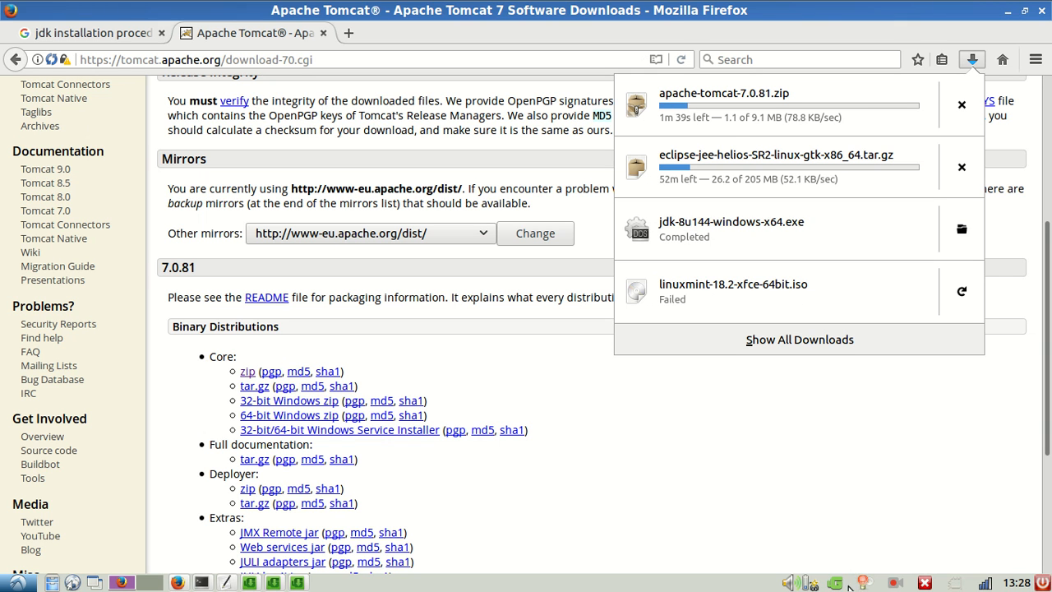
pyautogui.click(896, 583)
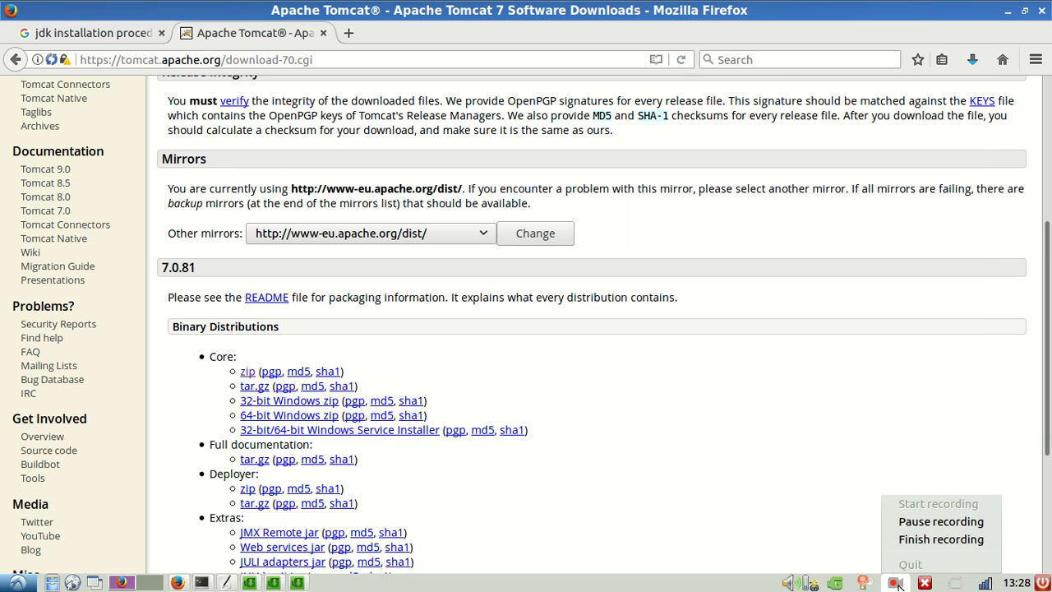
pyautogui.click(920, 529)
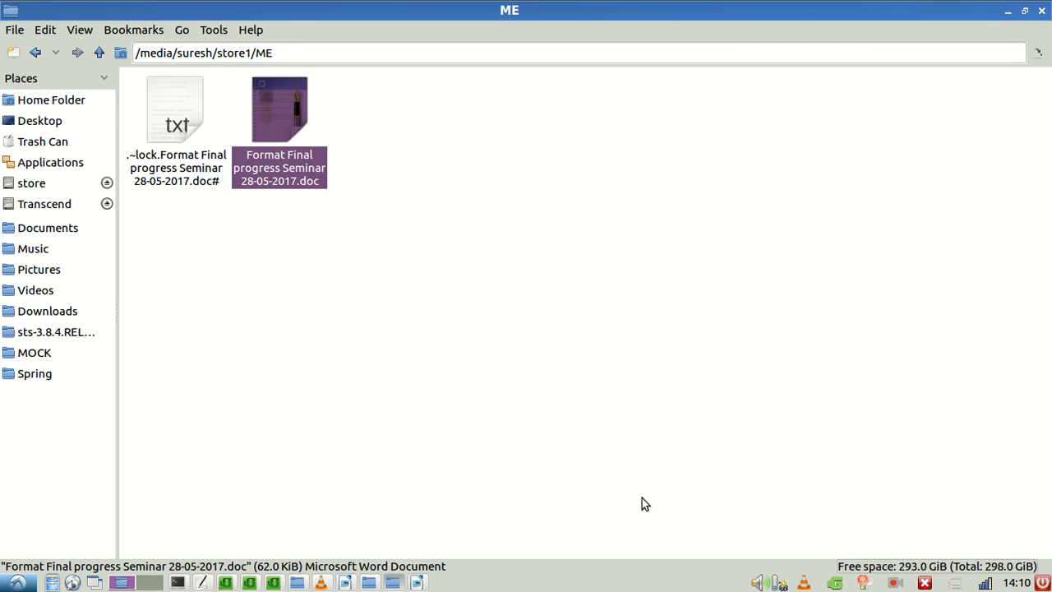
pyautogui.click(72, 583)
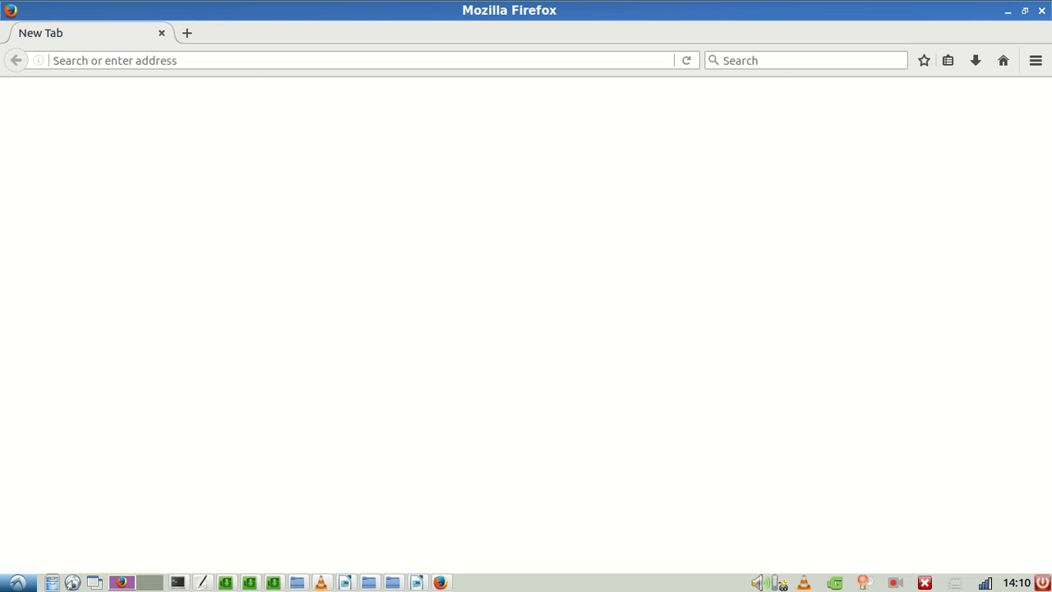
pyautogui.click(902, 582)
pyautogui.click(923, 524)
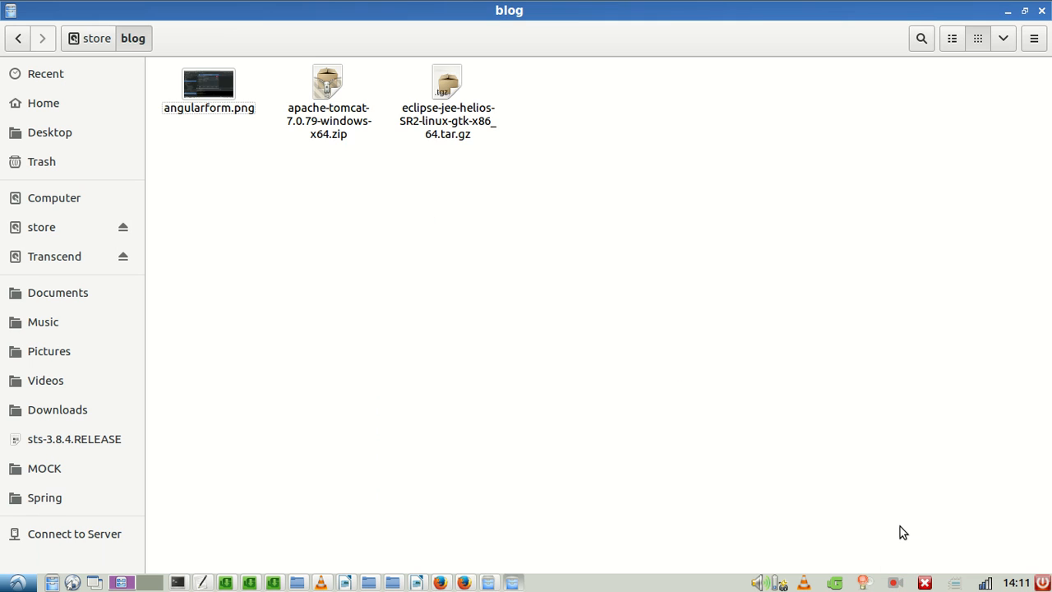
# Extract the archives eclipse-jee-helios-SR2-linux-gtk-x86_64.tar.gz and apache-tomcat-7.0.79-windows-x64.zip in place in the blog folder.
pyautogui.rightClick(446, 100)
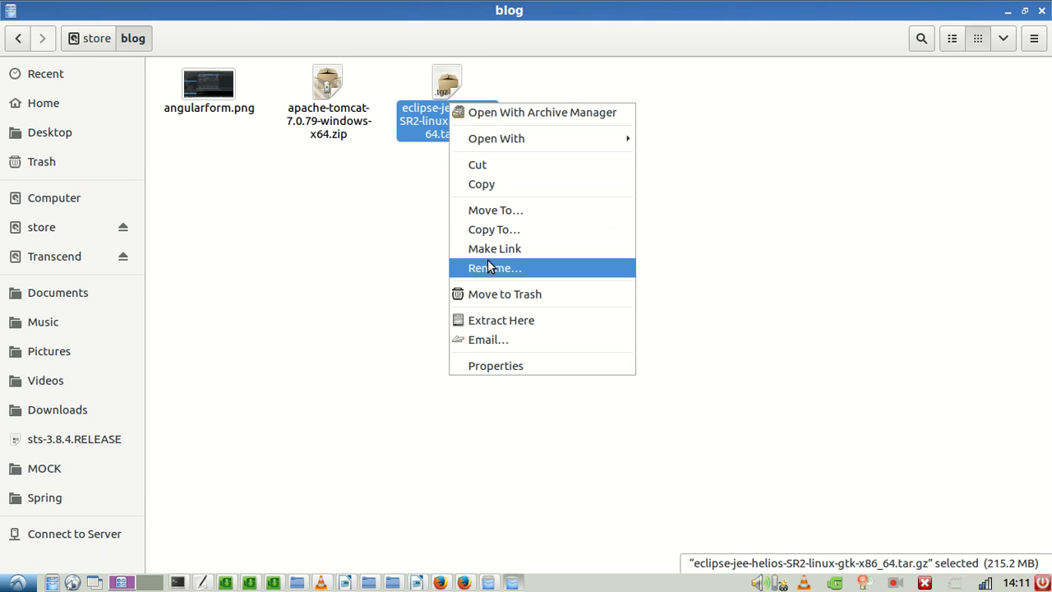
pyautogui.click(493, 320)
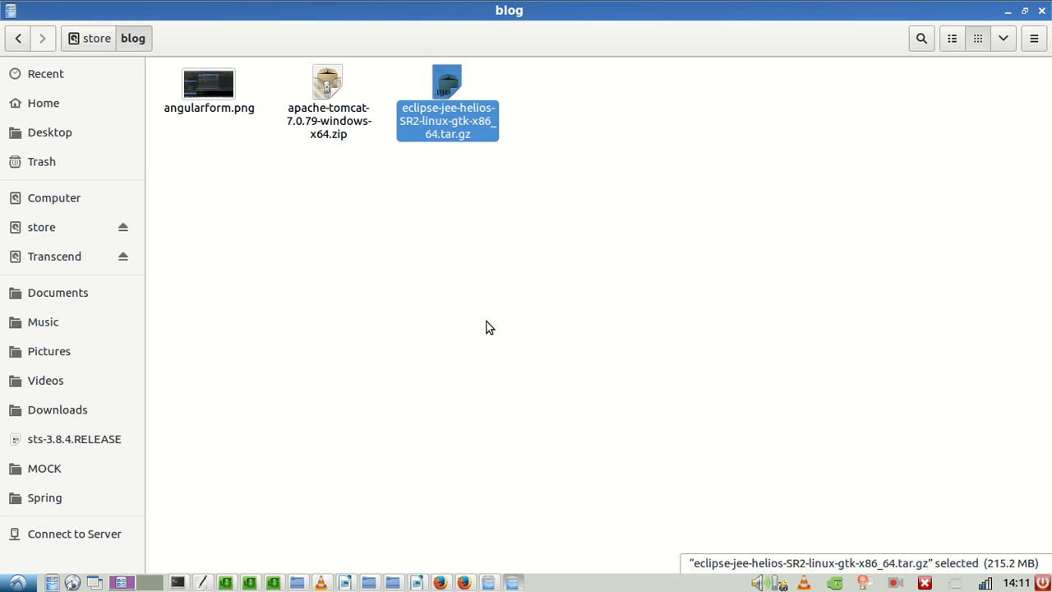
pyautogui.click(333, 115)
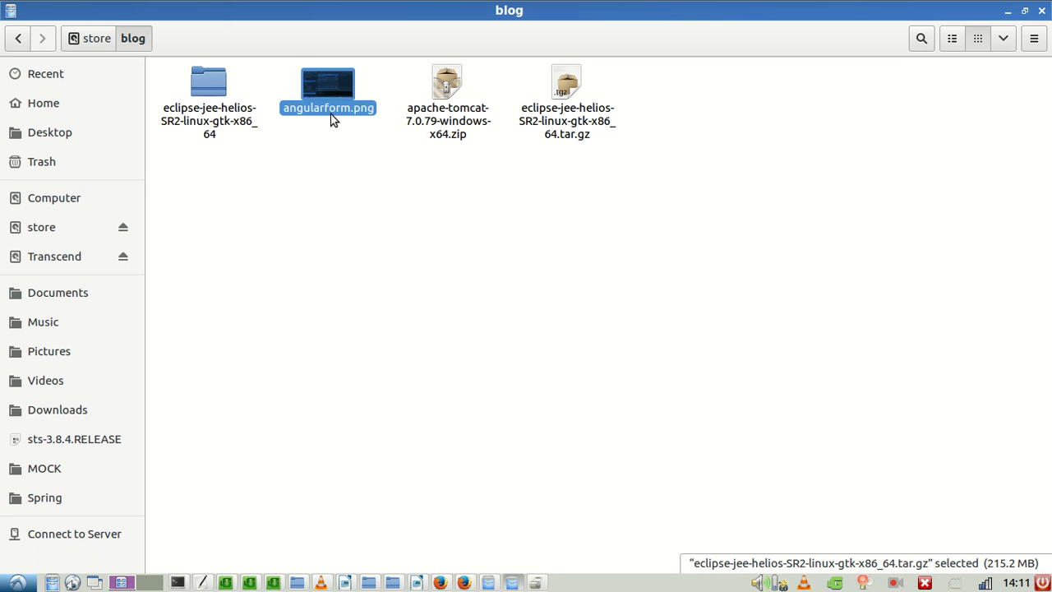
pyautogui.rightClick(442, 120)
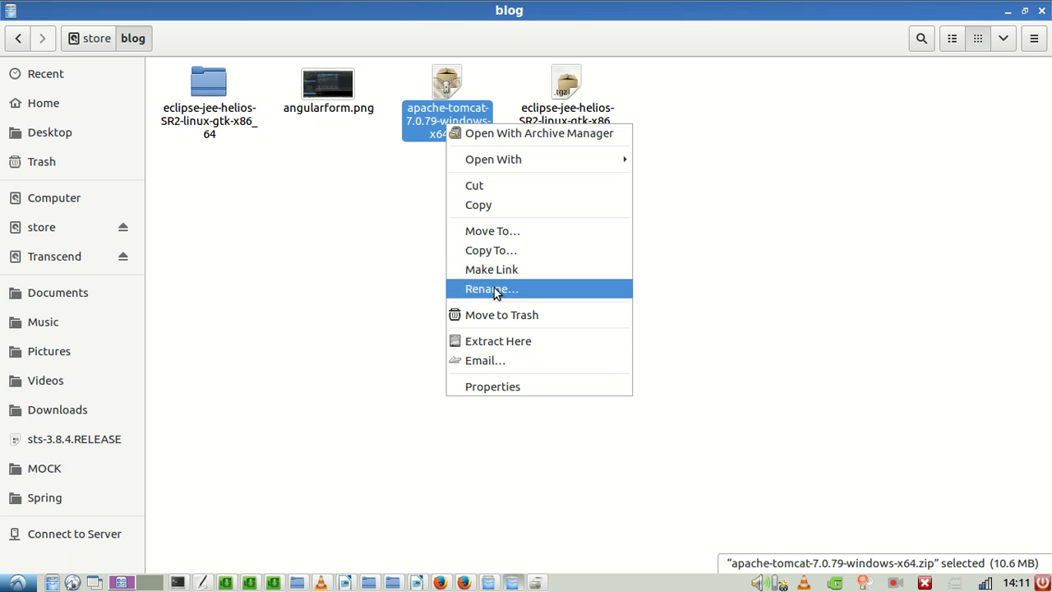
pyautogui.click(509, 342)
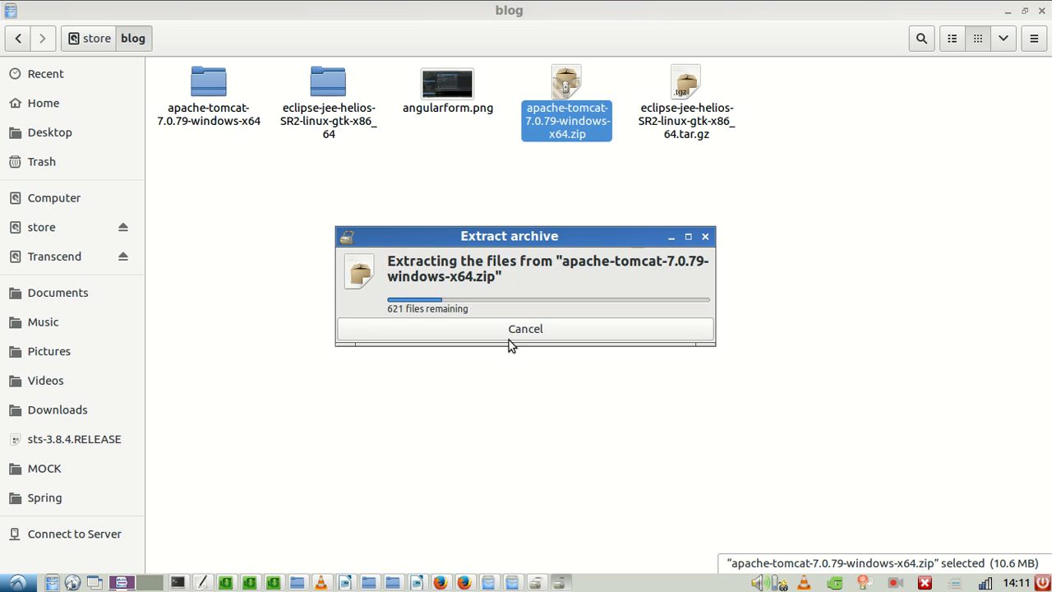
# Open the extracted eclipse folder, run the eclipse executable and dismiss the Invalid Configuration Location error.
pyautogui.doubleClick(319, 100)
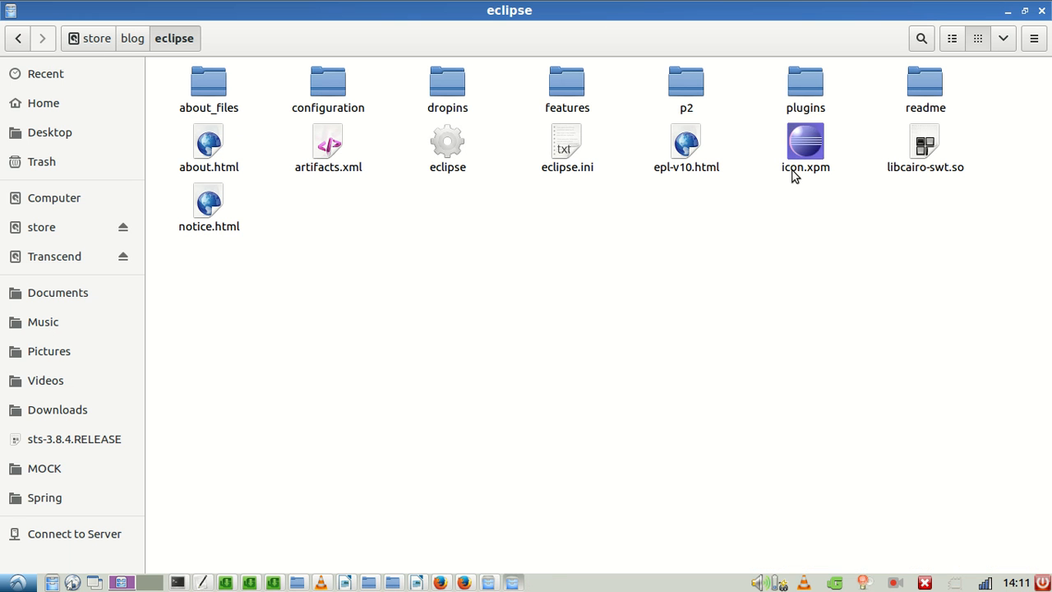
pyautogui.click(444, 162)
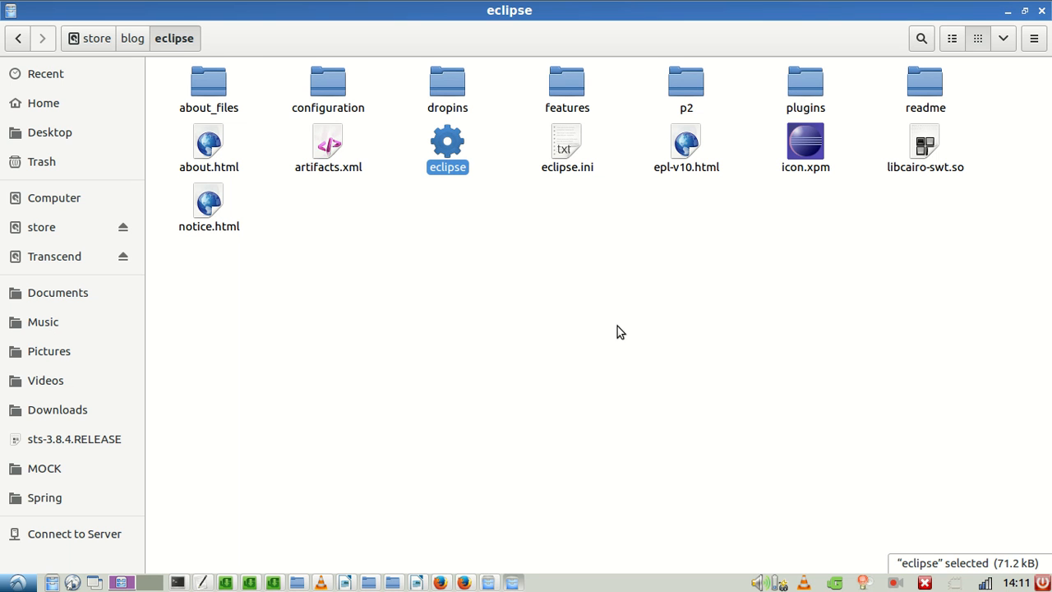
pyautogui.rightClick(449, 168)
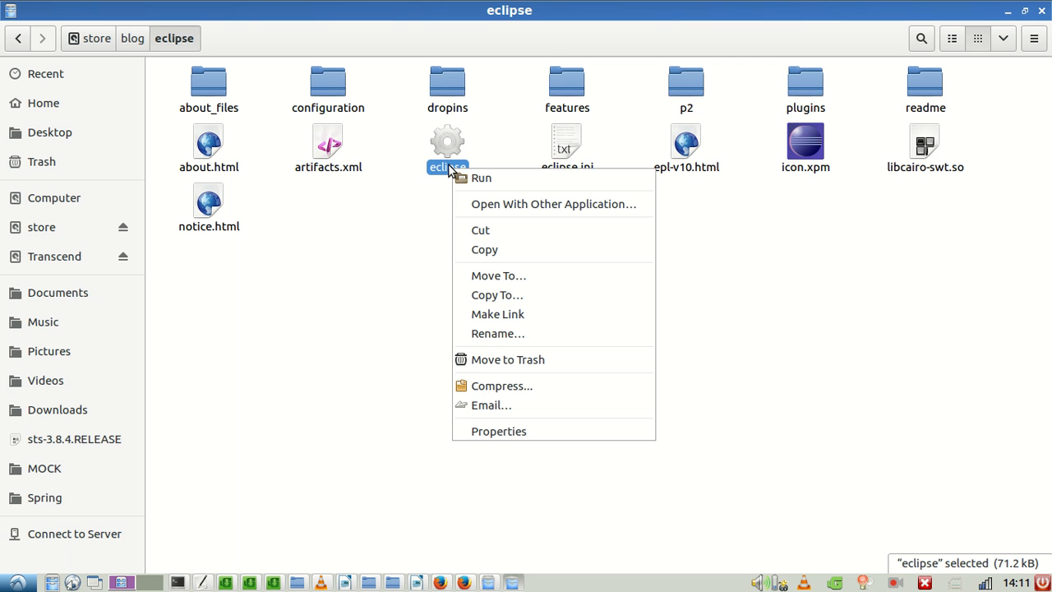
pyautogui.click(491, 182)
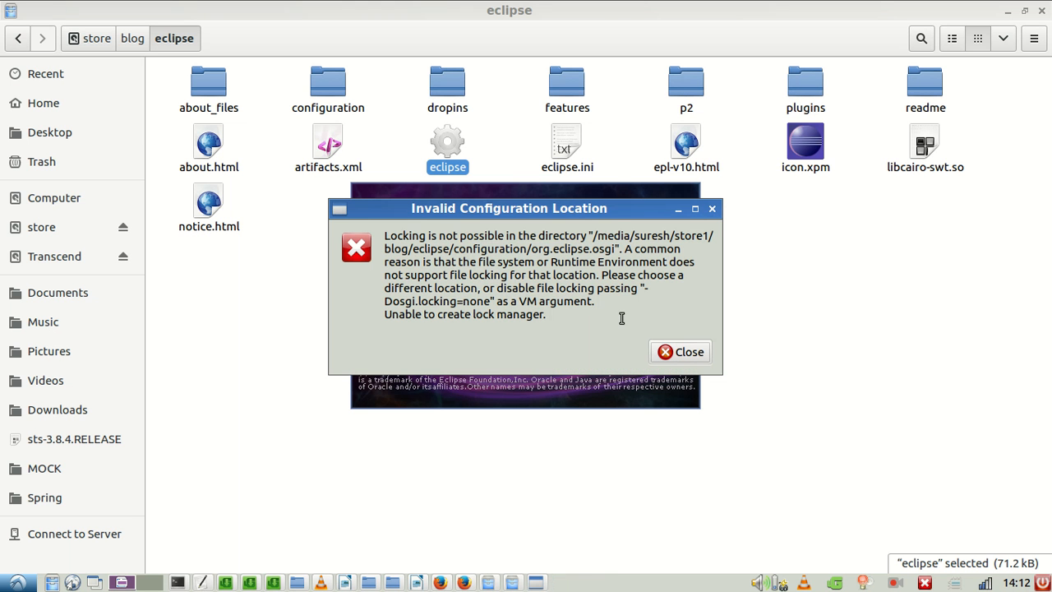
pyautogui.click(680, 352)
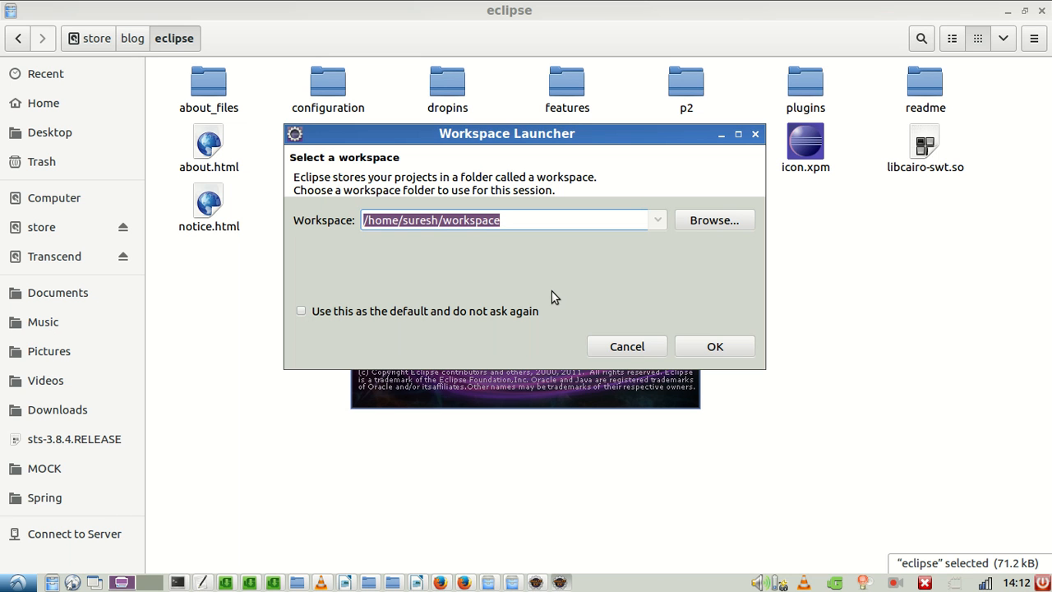
# Replace the default workspace path with a new folder named JEE created inside the blog folder on the store drive.
pyautogui.moveTo(564, 222); pyautogui.dragTo(278, 209)
pyautogui.press('BackSpace')
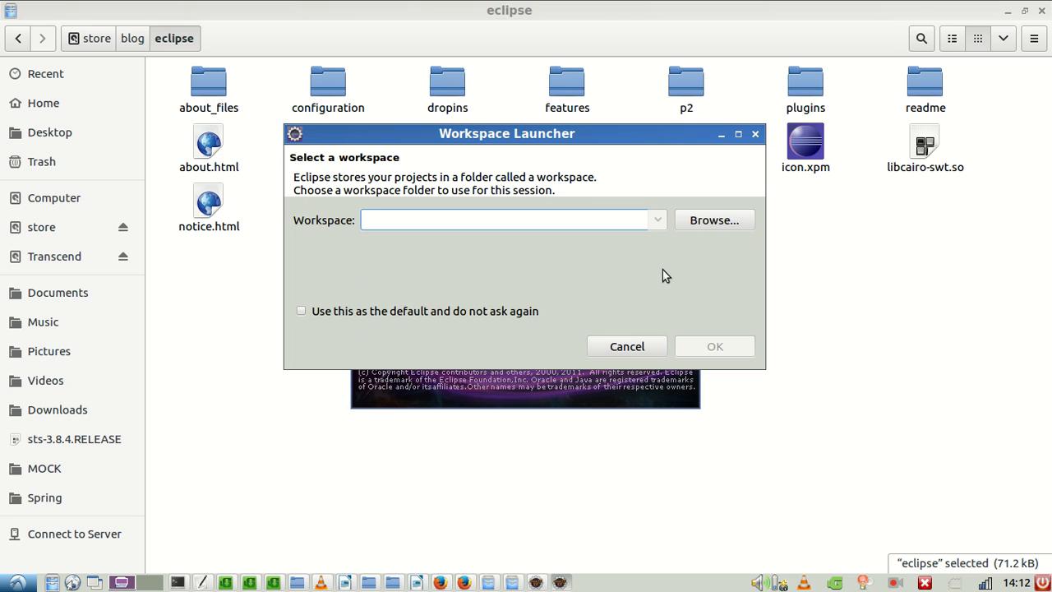
pyautogui.click(726, 222)
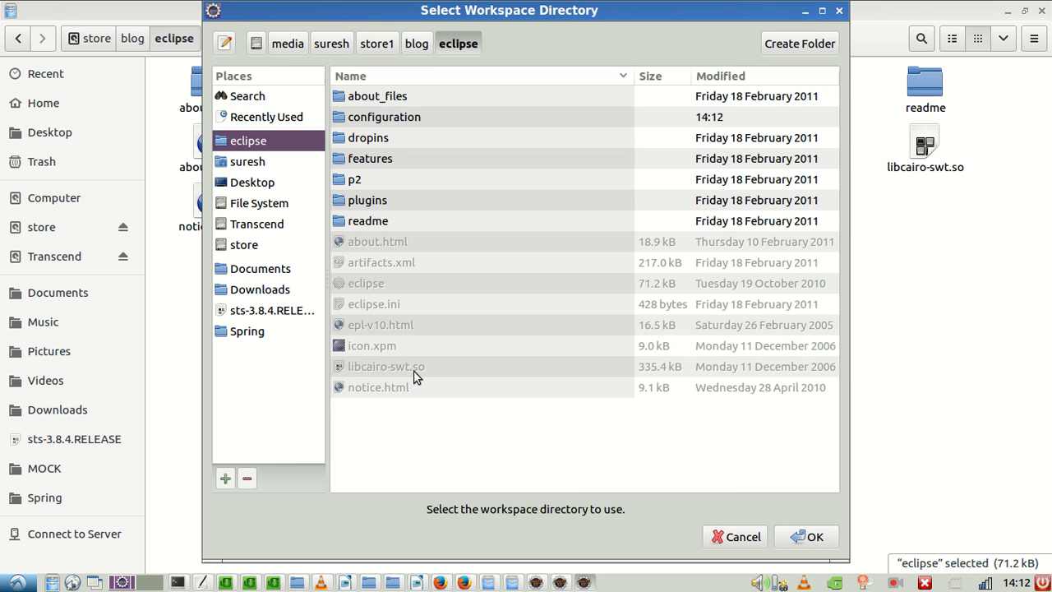
pyautogui.click(243, 246)
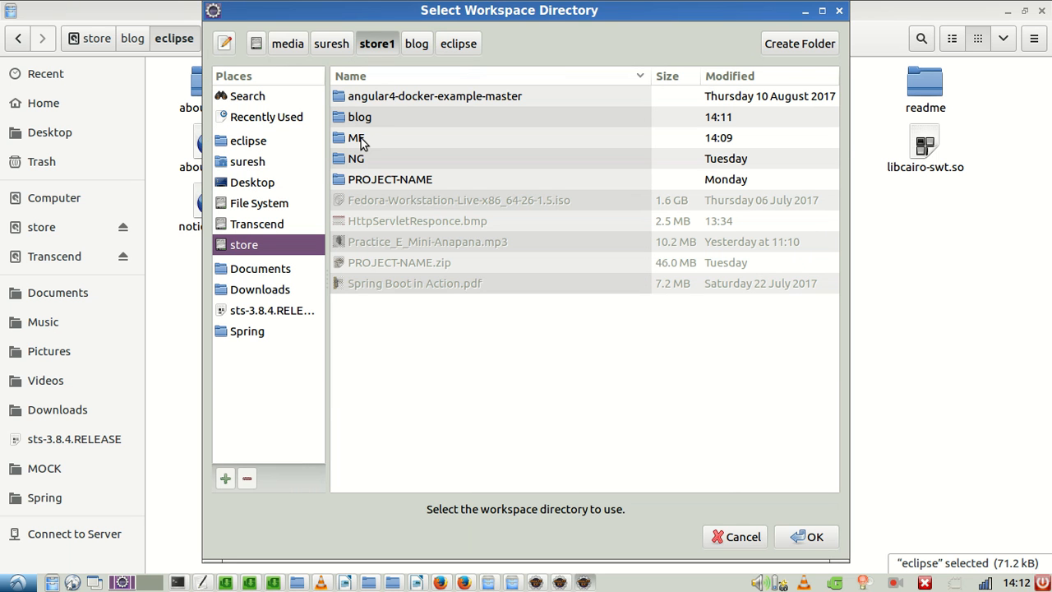
pyautogui.doubleClick(359, 116)
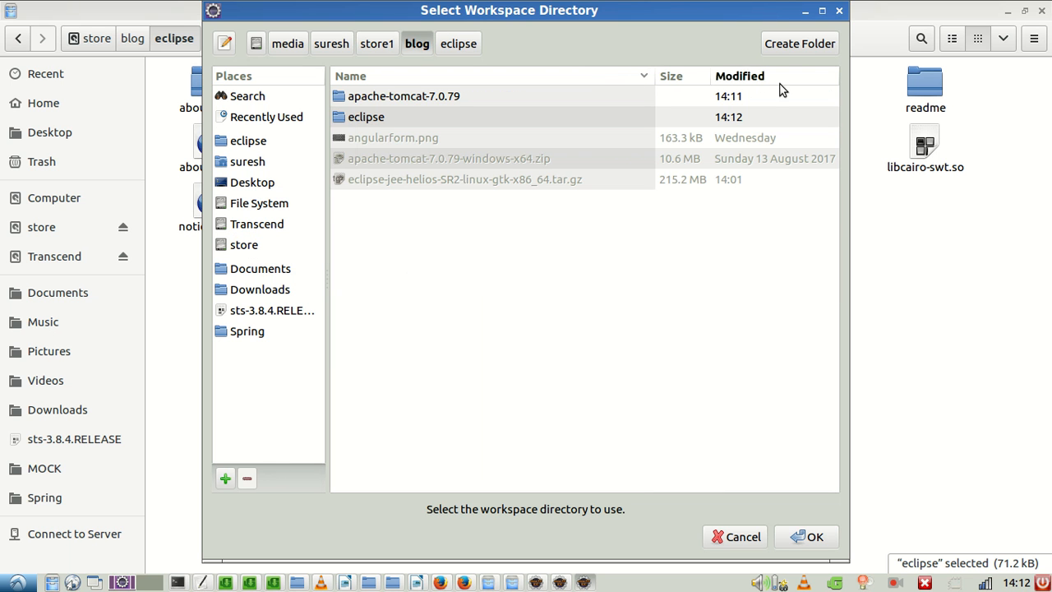
pyautogui.click(800, 45)
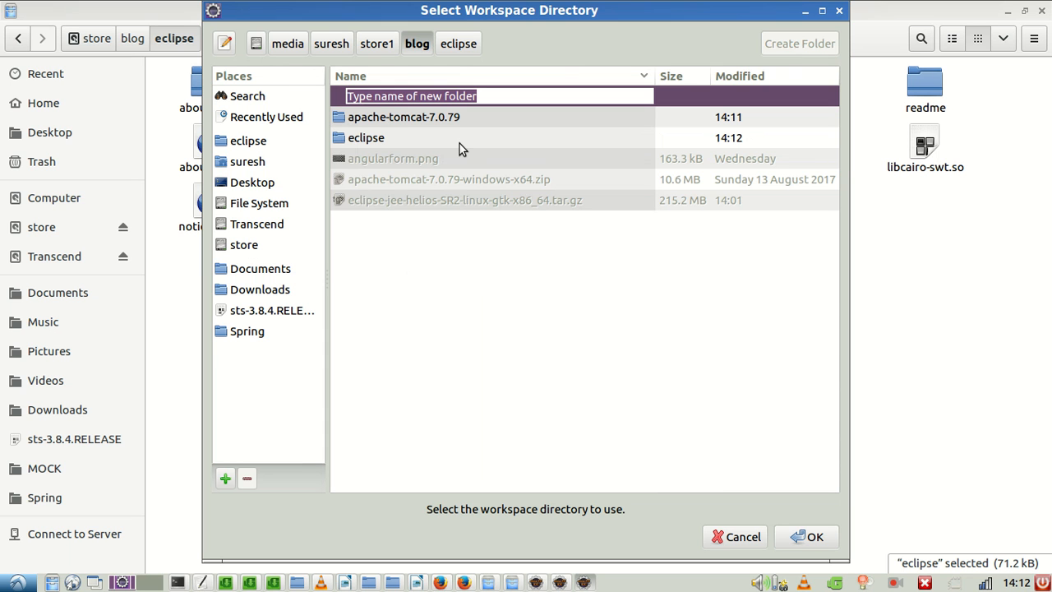
pyautogui.write('JEE')
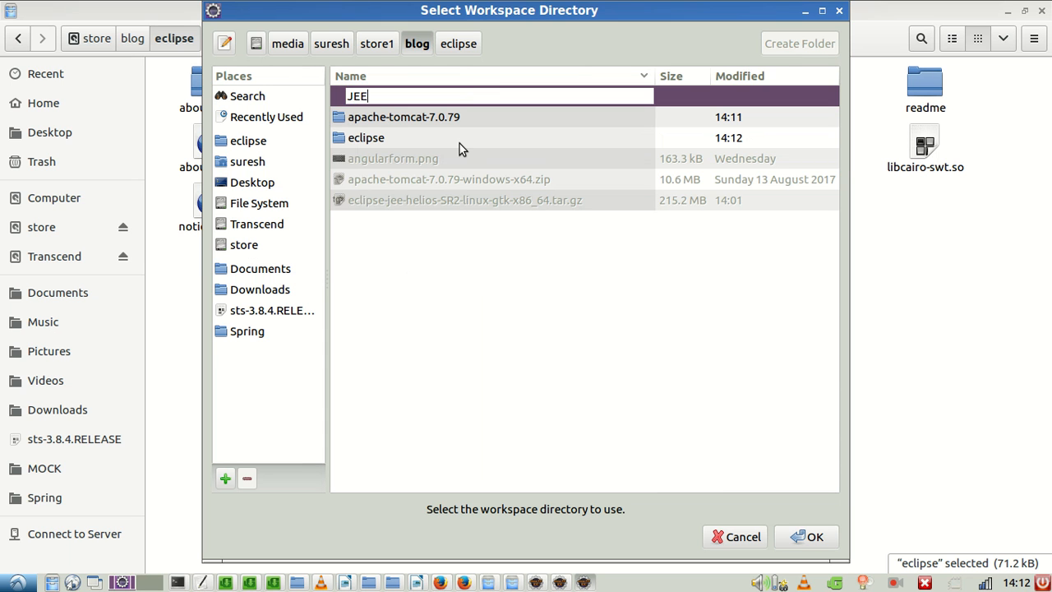
pyautogui.press('Return')
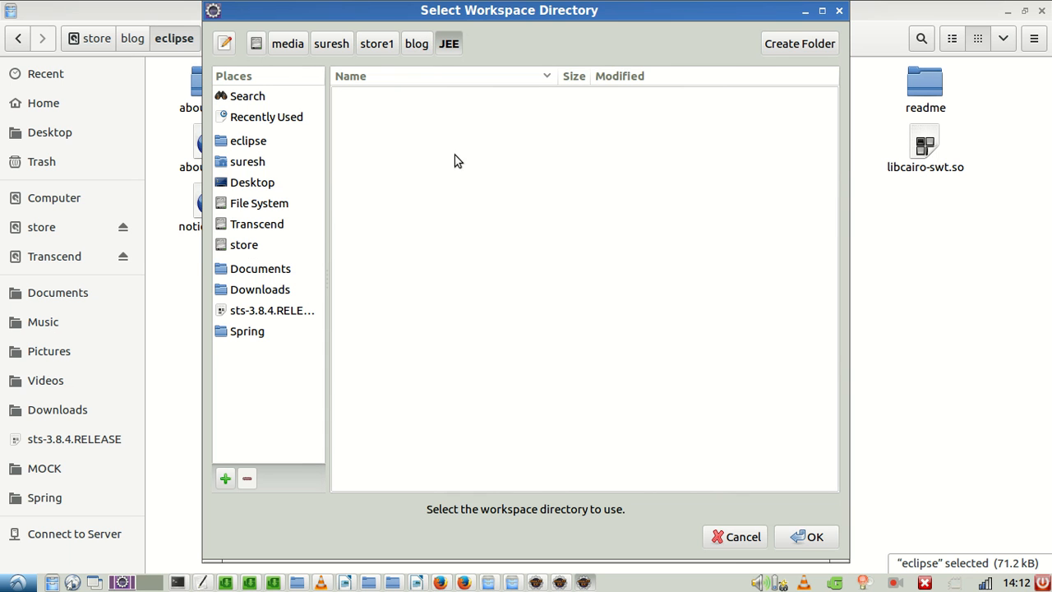
pyautogui.click(794, 539)
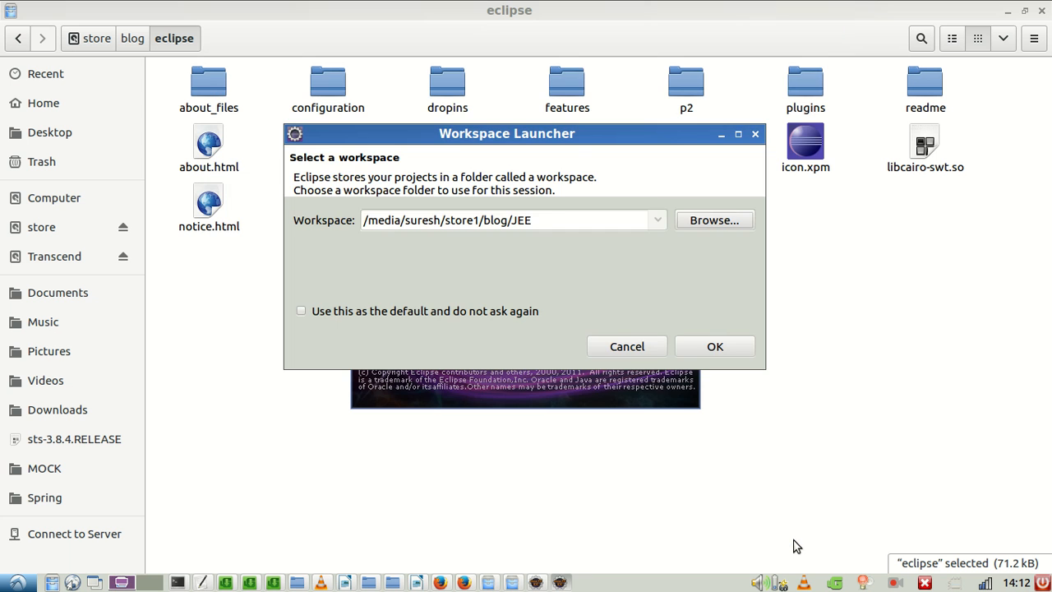
# Launch Eclipse with the selected workspace and close the Welcome page in the maximized window.
pyautogui.click(736, 354)
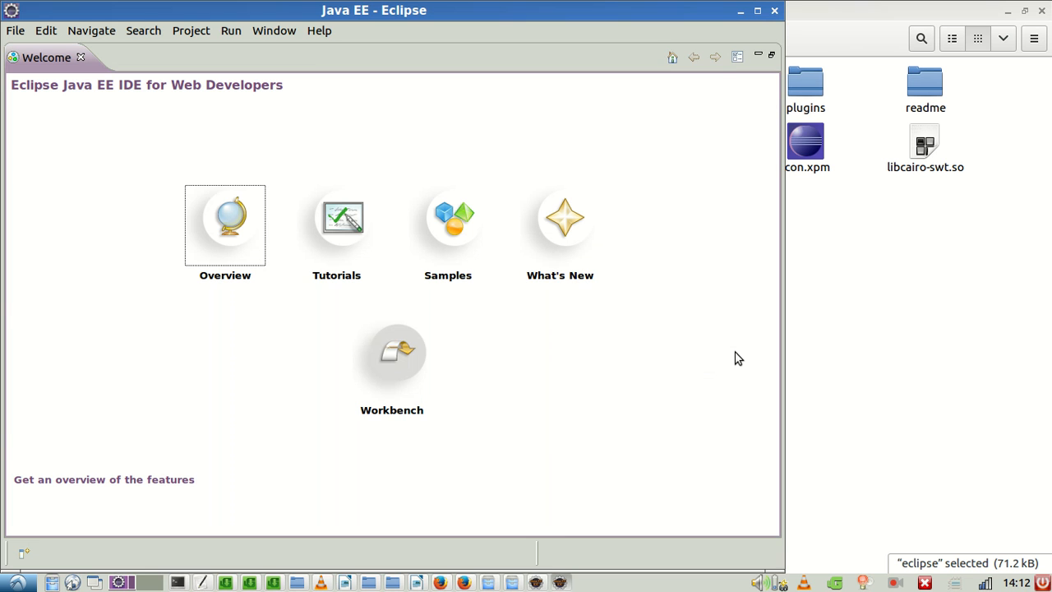
pyautogui.click(756, 11)
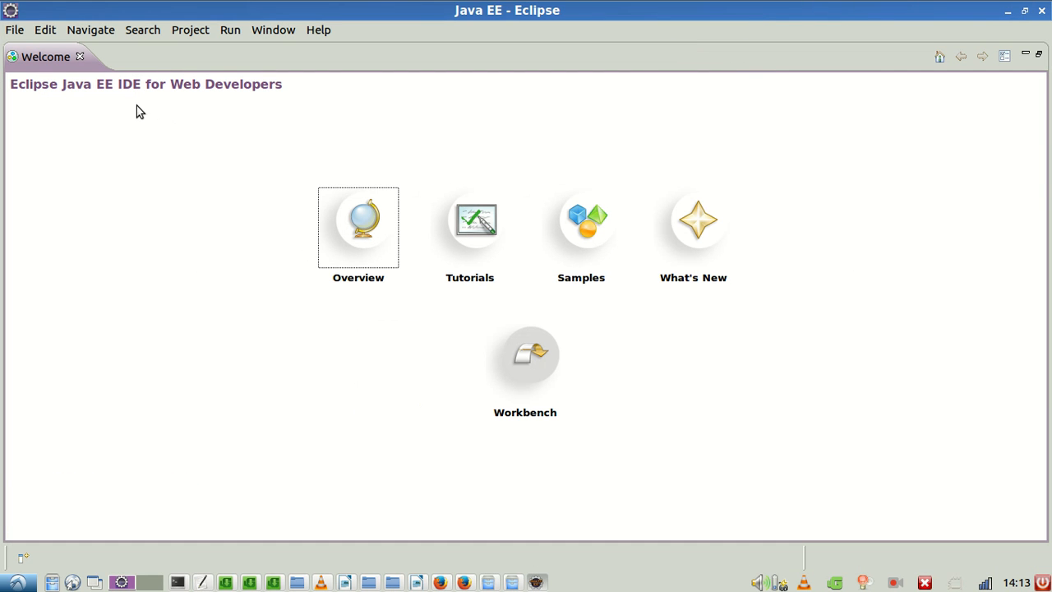
pyautogui.click(81, 57)
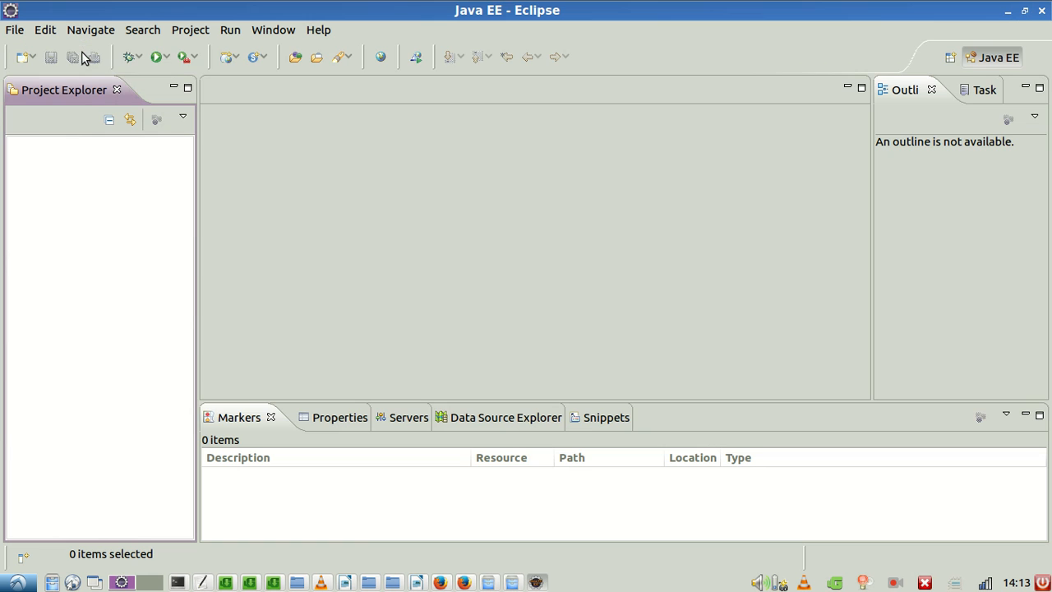
# Start a new Dynamic Web Project and name it JEESampleShivapreals.
pyautogui.click(12, 31)
pyautogui.moveTo(25, 47)
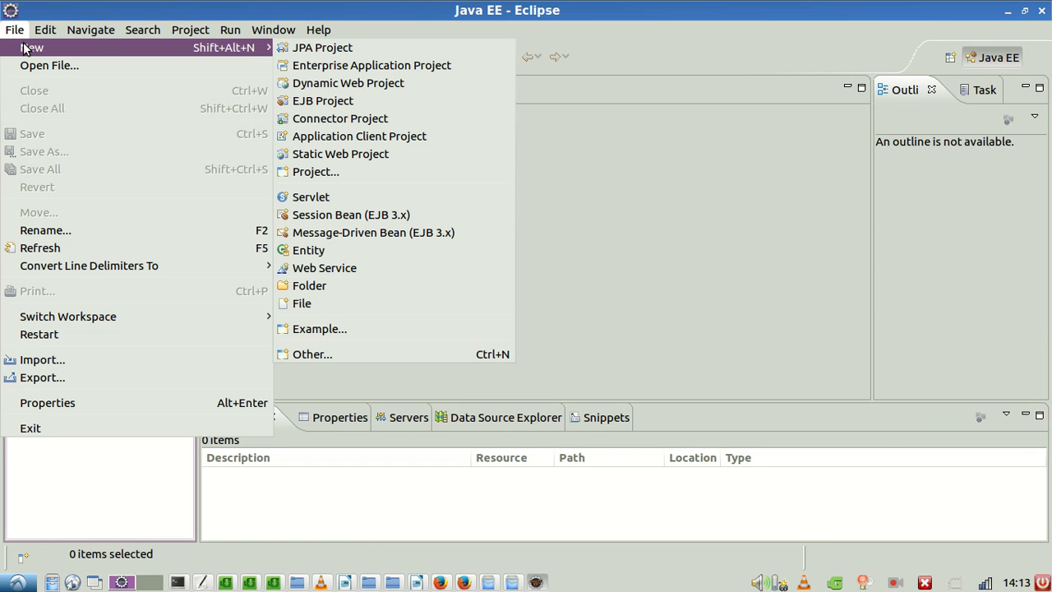
pyautogui.click(355, 85)
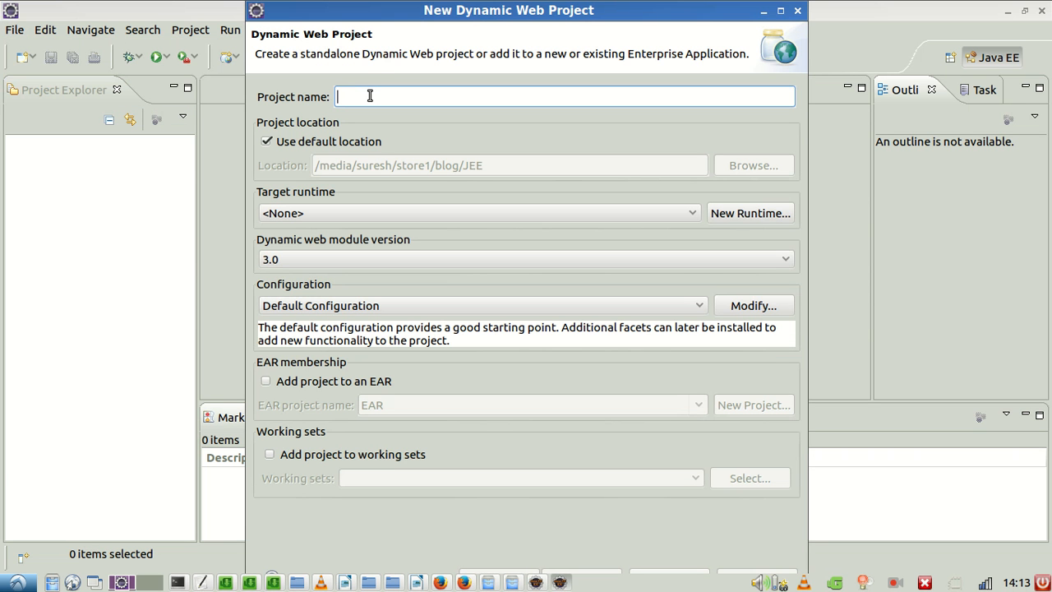
pyautogui.write('JE')
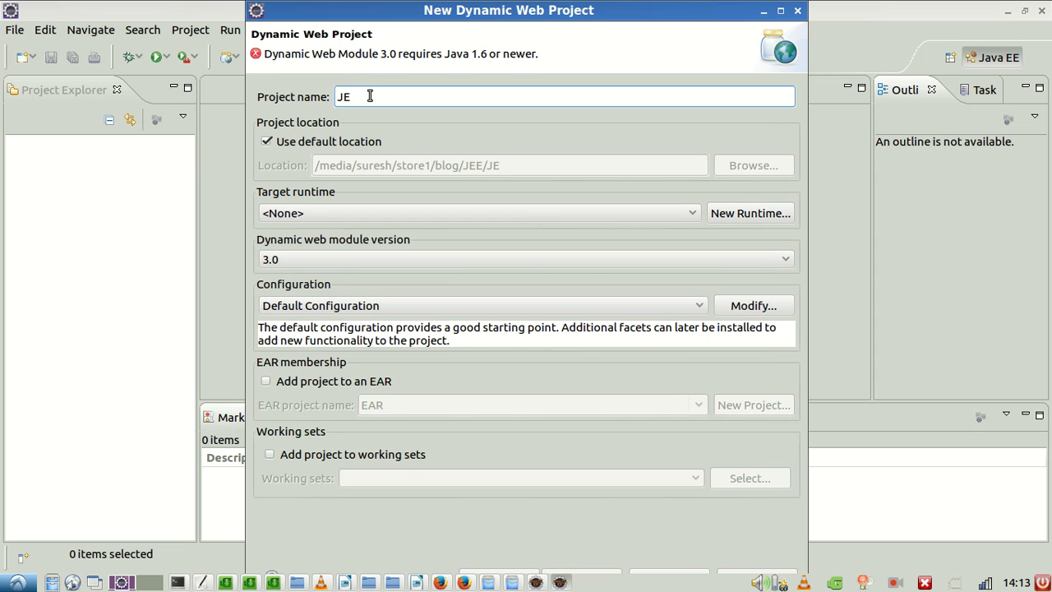
pyautogui.write('ESap')
pyautogui.write('mpleShiva')
pyautogui.write('preals')
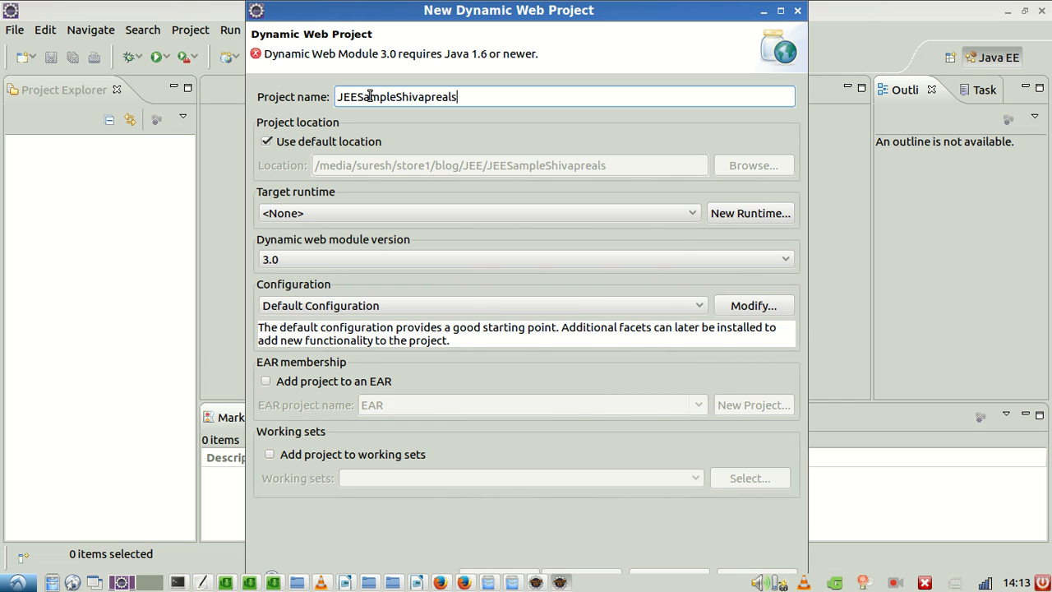
# Check the available dynamic web module versions and target runtimes, bring the full dialog into view and highlight its error message.
pyautogui.click(497, 259)
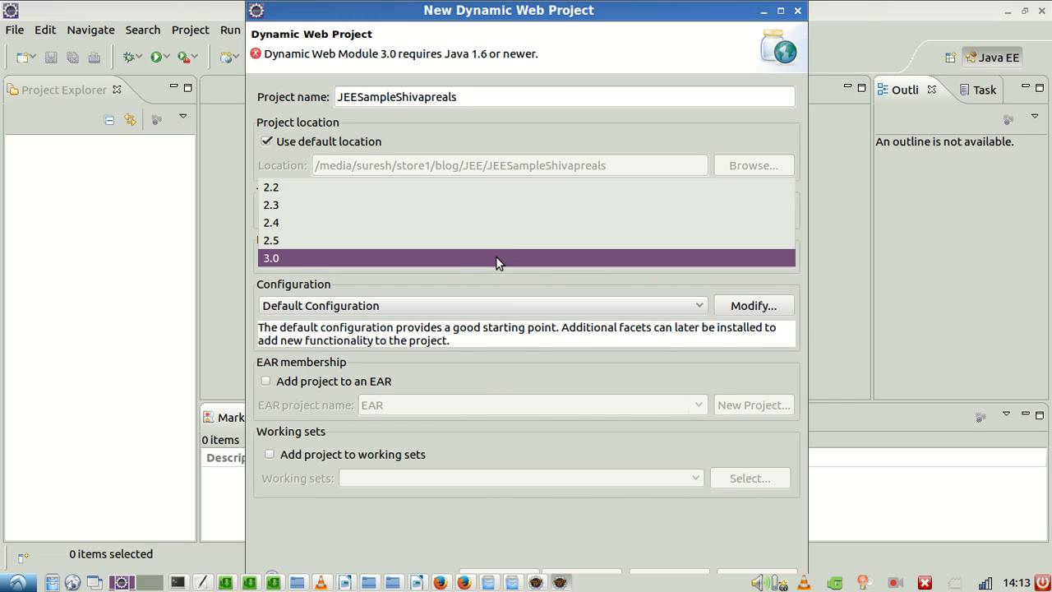
pyautogui.click(497, 259)
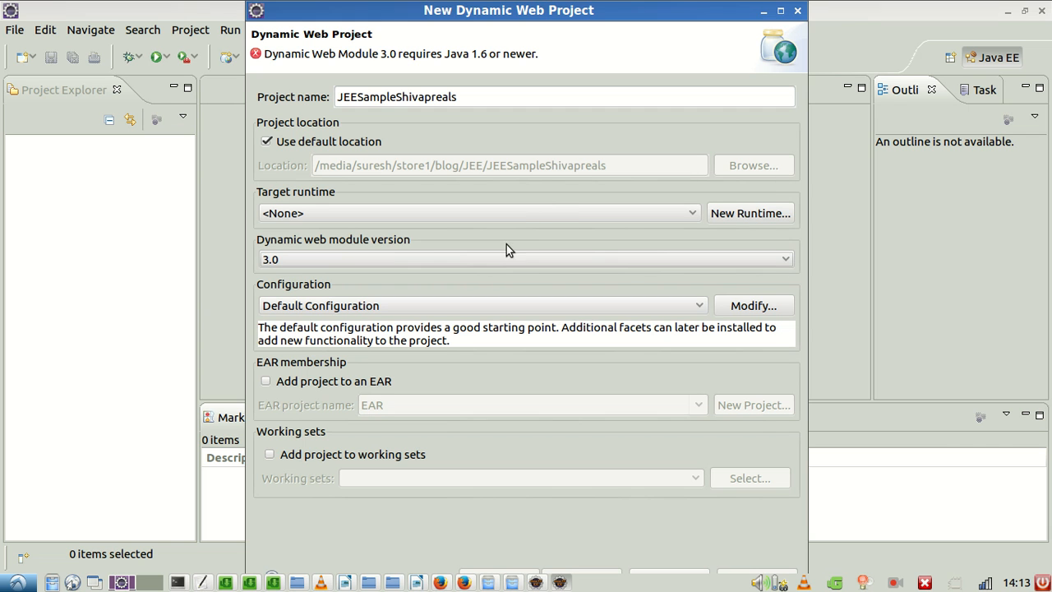
pyautogui.click(547, 218)
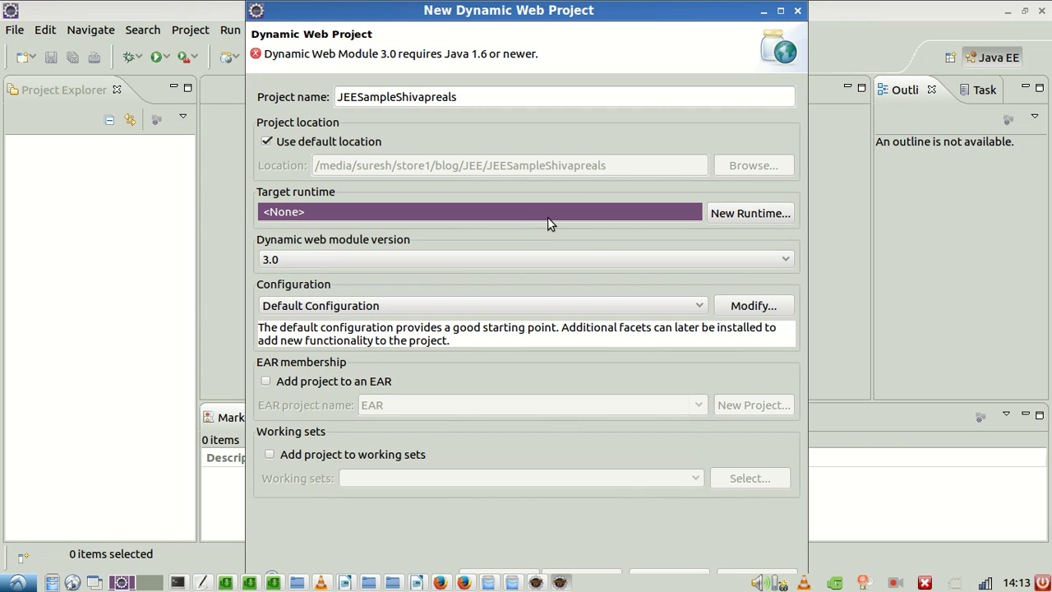
pyautogui.click(548, 217)
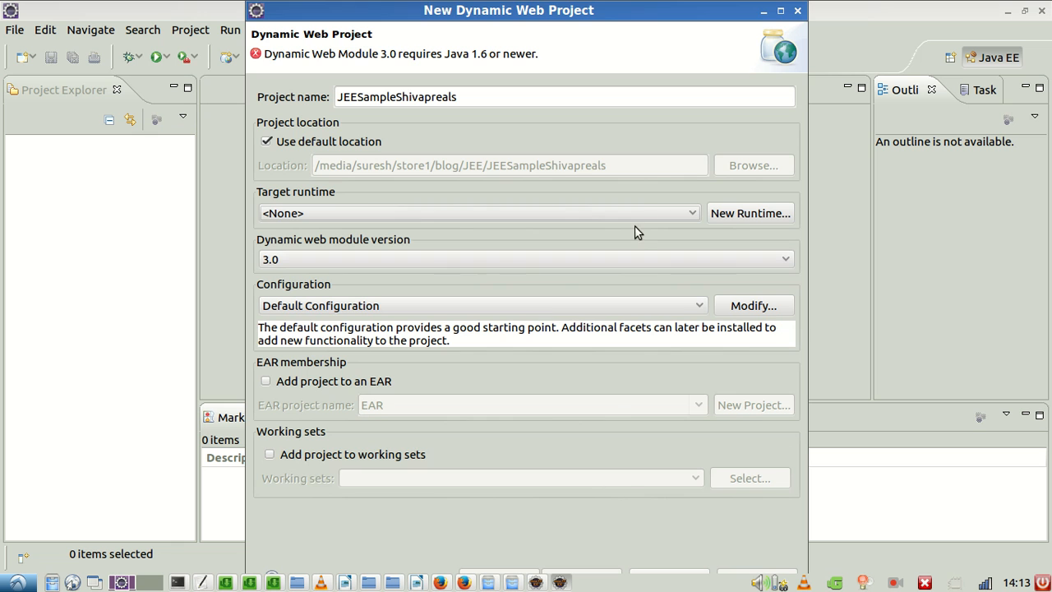
pyautogui.moveTo(589, 6)
pyautogui.mouseDown()
pyautogui.moveTo(589, 175)
pyautogui.moveTo(585, 6)
pyautogui.mouseUp()
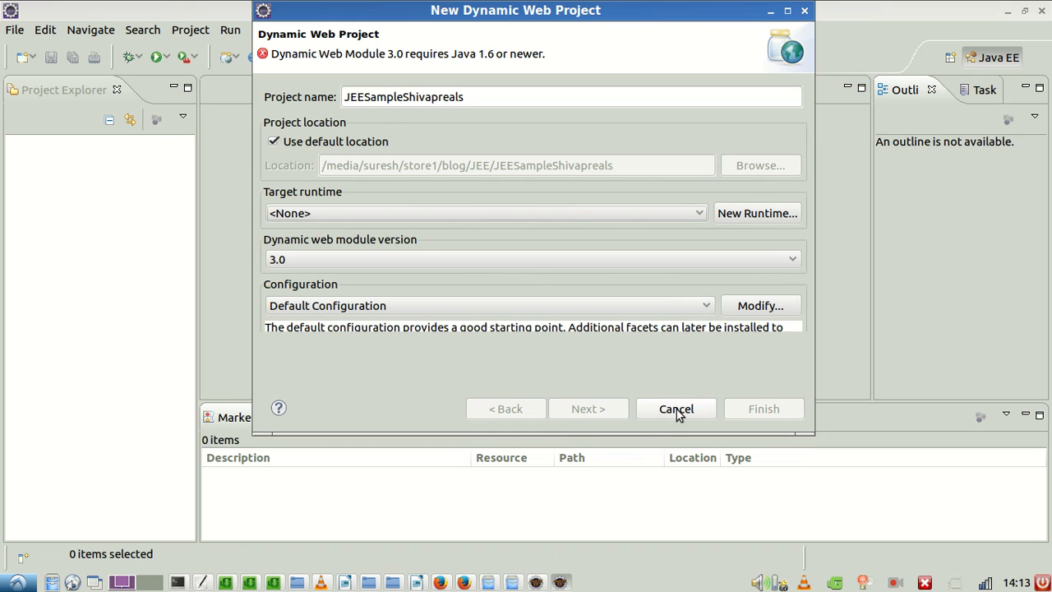
pyautogui.moveTo(277, 51); pyautogui.dragTo(557, 64)
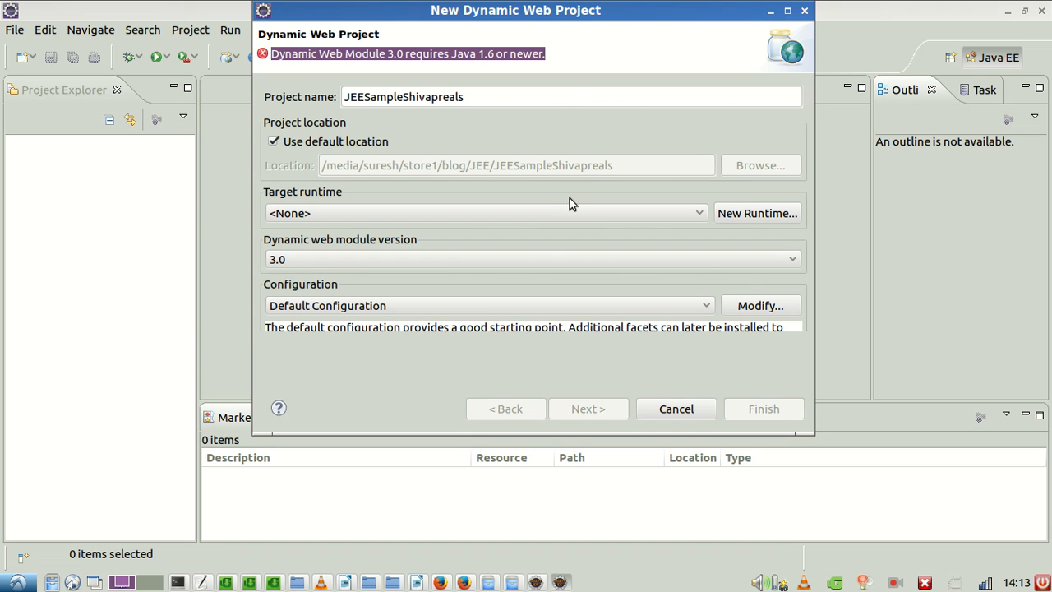
# Check the configuration choices and start defining a new server runtime of type Apache Tomcat v7.0.
pyautogui.click(640, 306)
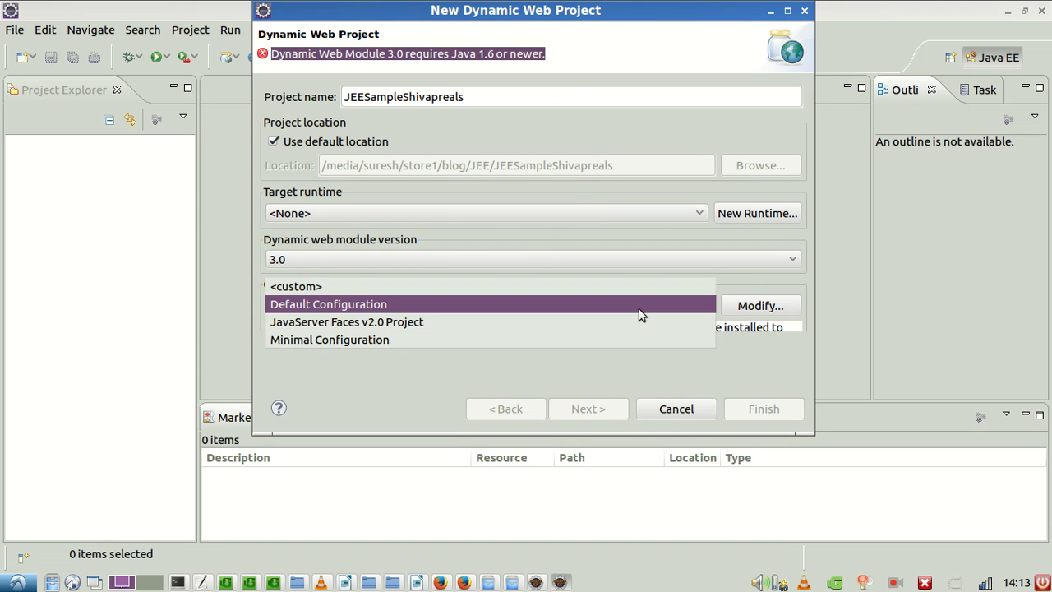
pyautogui.click(482, 364)
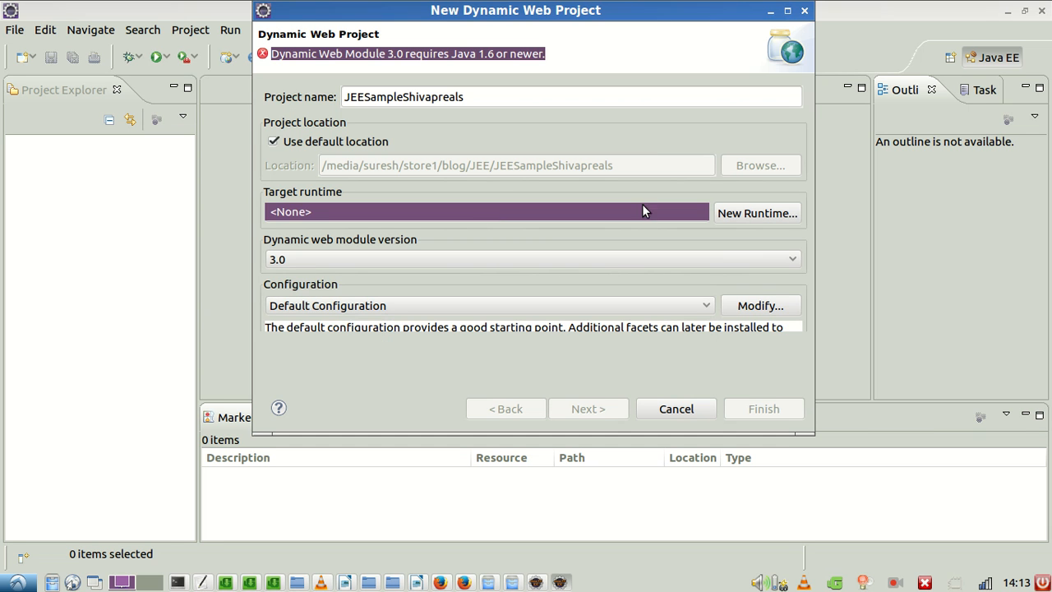
pyautogui.click(737, 213)
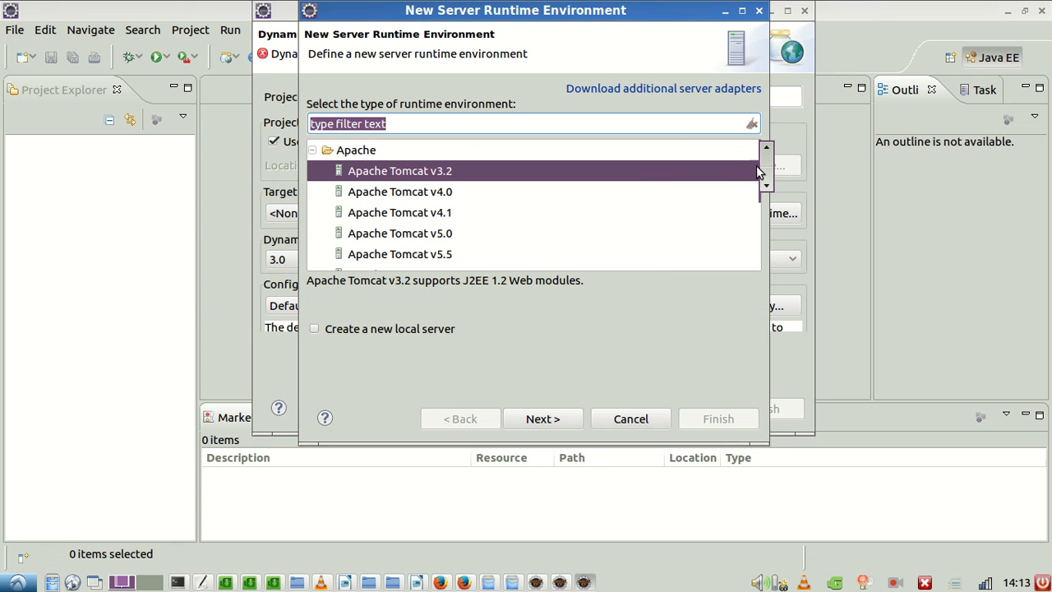
pyautogui.moveTo(763, 179); pyautogui.dragTo(763, 206)
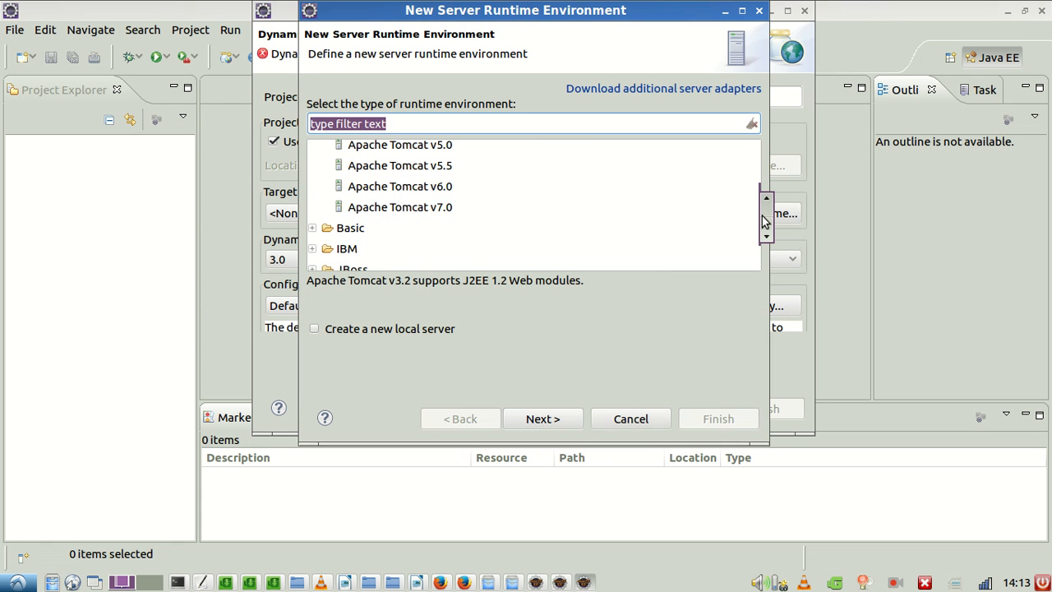
pyautogui.click(447, 207)
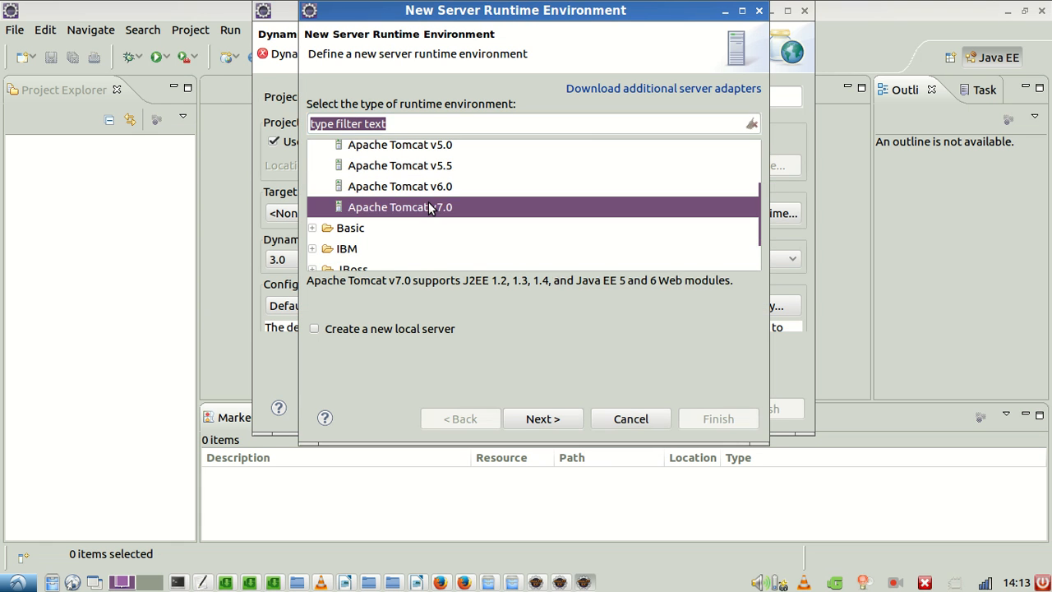
pyautogui.click(553, 424)
# Set the Tomcat installation directory to the apache-tomcat-7.0.79 folder inside blog on the store drive and finish the runtime.
pyautogui.click(696, 160)
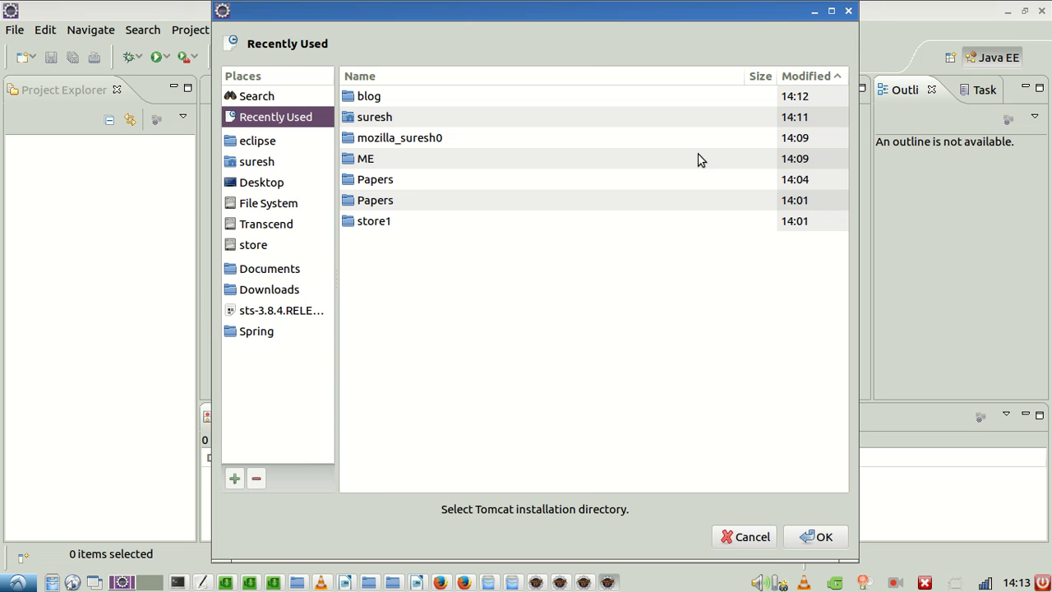
pyautogui.click(246, 245)
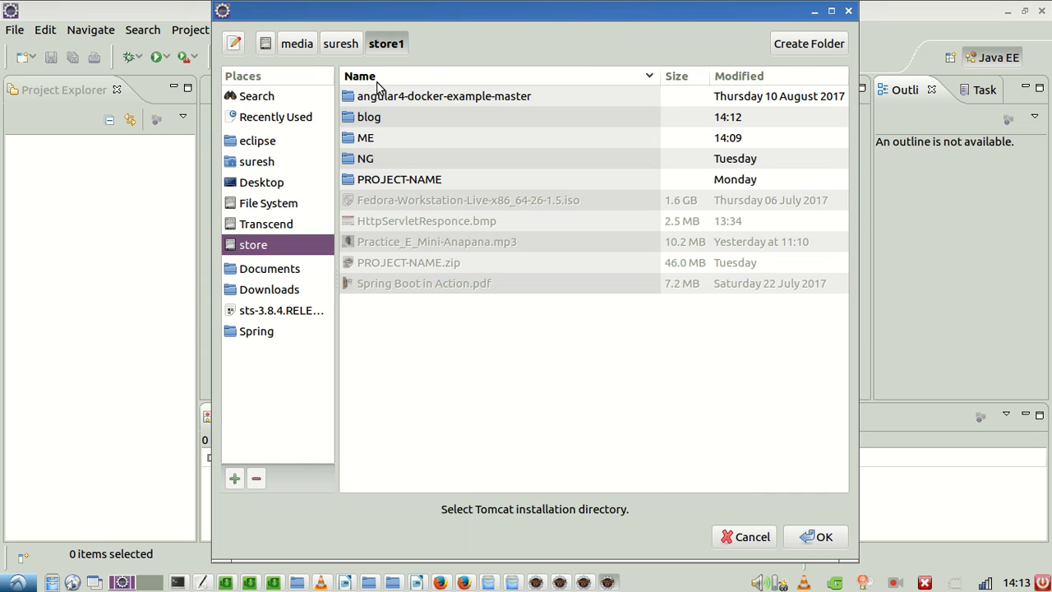
pyautogui.doubleClick(364, 117)
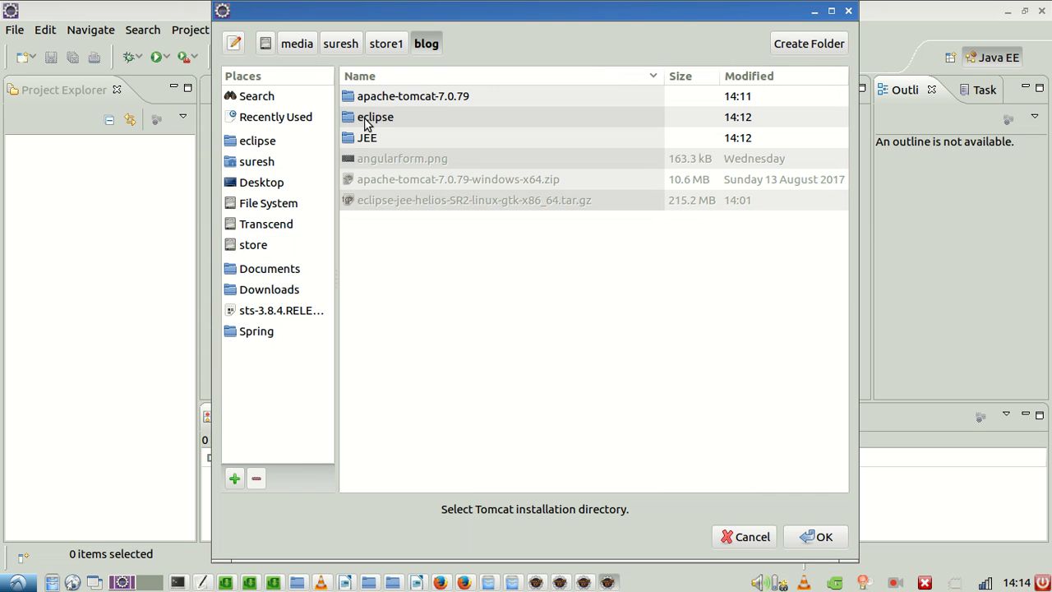
pyautogui.click(410, 97)
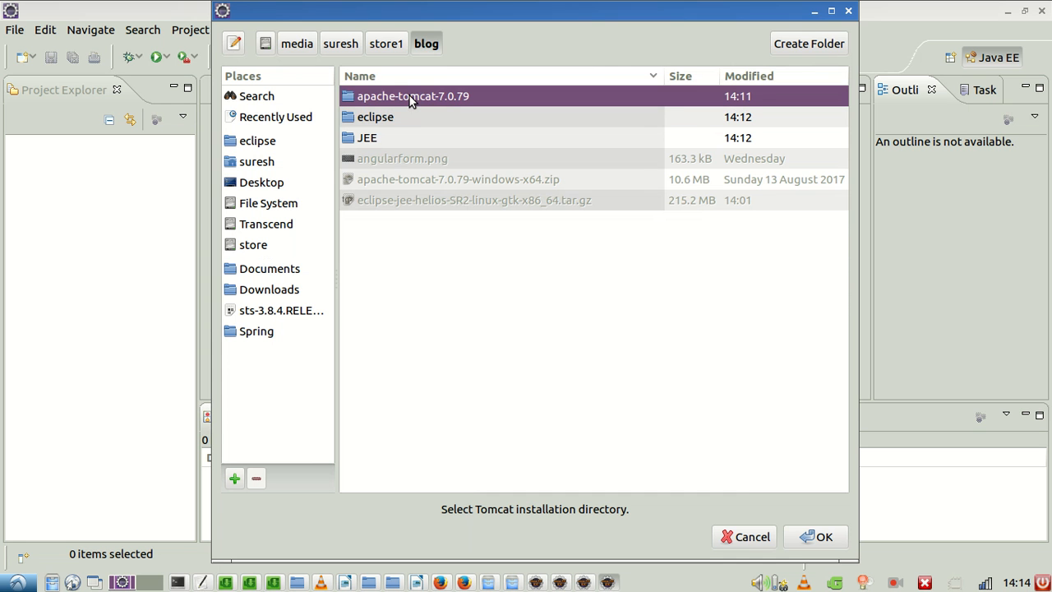
pyautogui.doubleClick(409, 96)
pyautogui.click(816, 543)
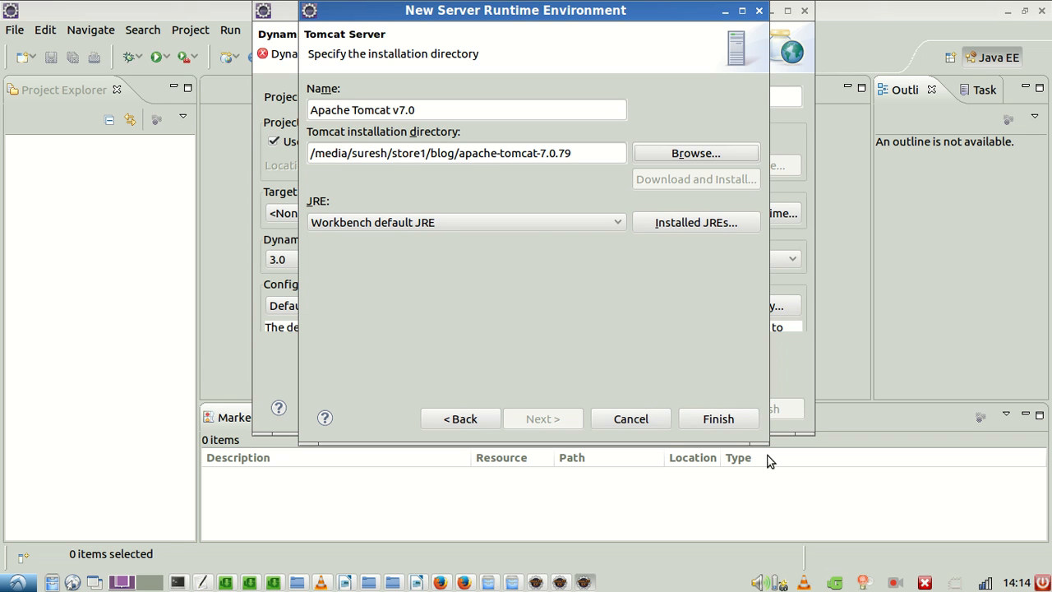
pyautogui.moveTo(582, 155); pyautogui.dragTo(228, 137)
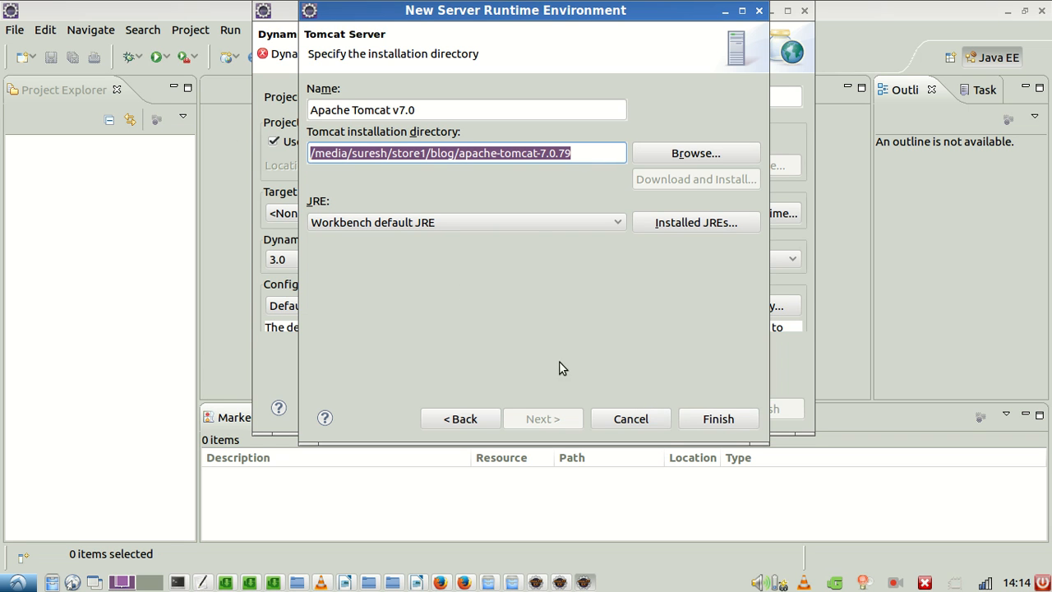
pyautogui.click(697, 417)
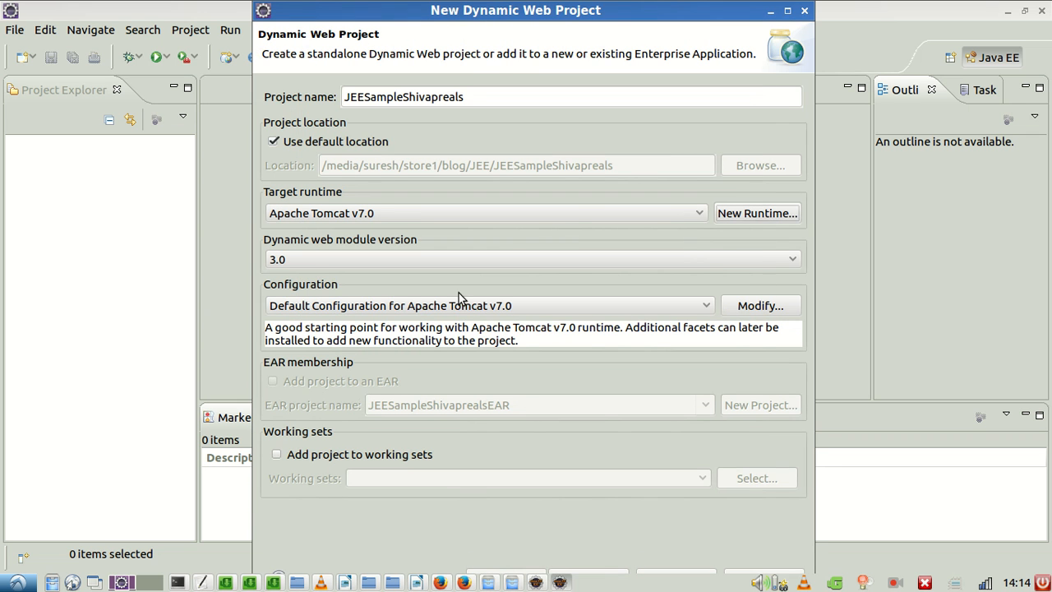
# Finish creating the Dynamic Web Project and expand its Java Resources and WebContent folders in the project tree.
pyautogui.moveTo(581, 7); pyautogui.dragTo(576, 80)
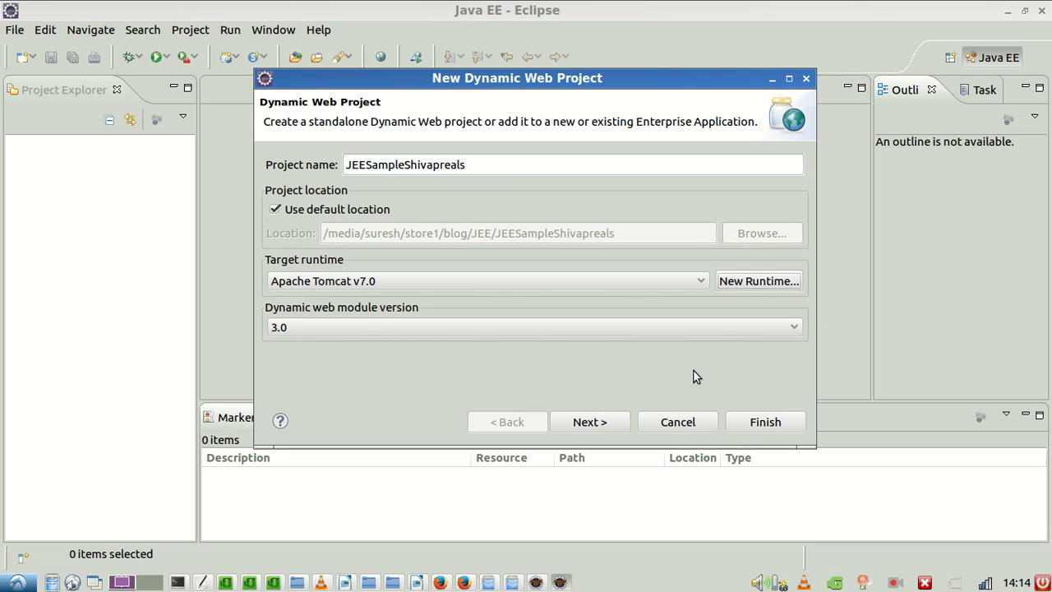
pyautogui.click(753, 426)
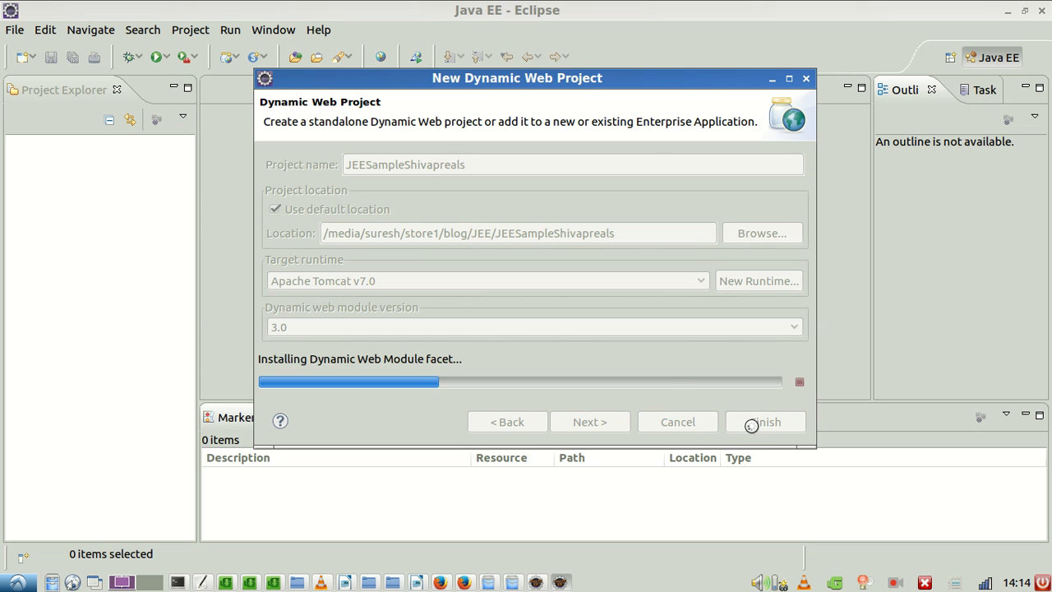
pyautogui.click(22, 151)
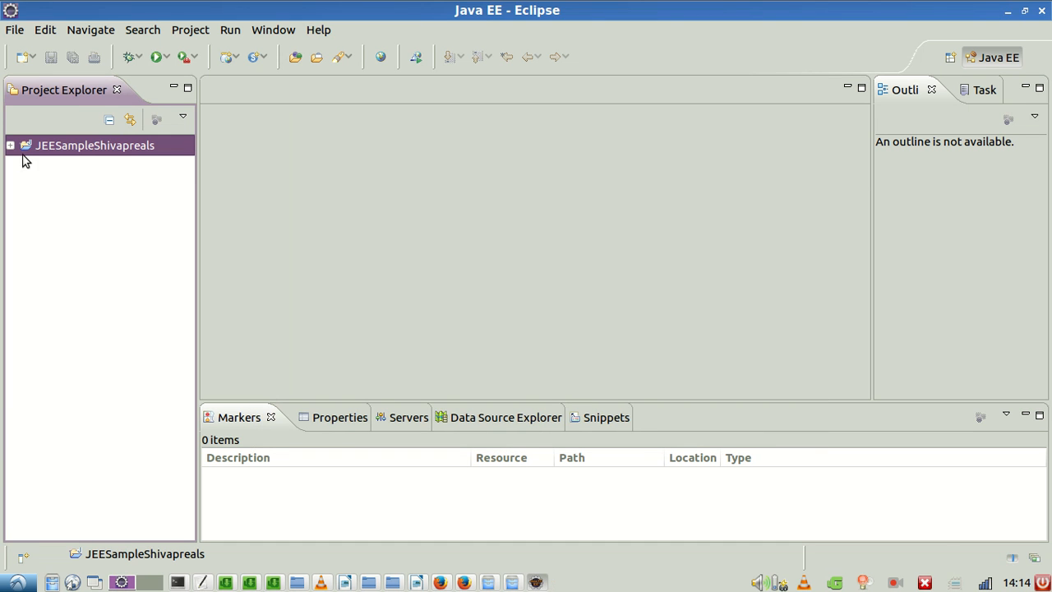
pyautogui.click(11, 148)
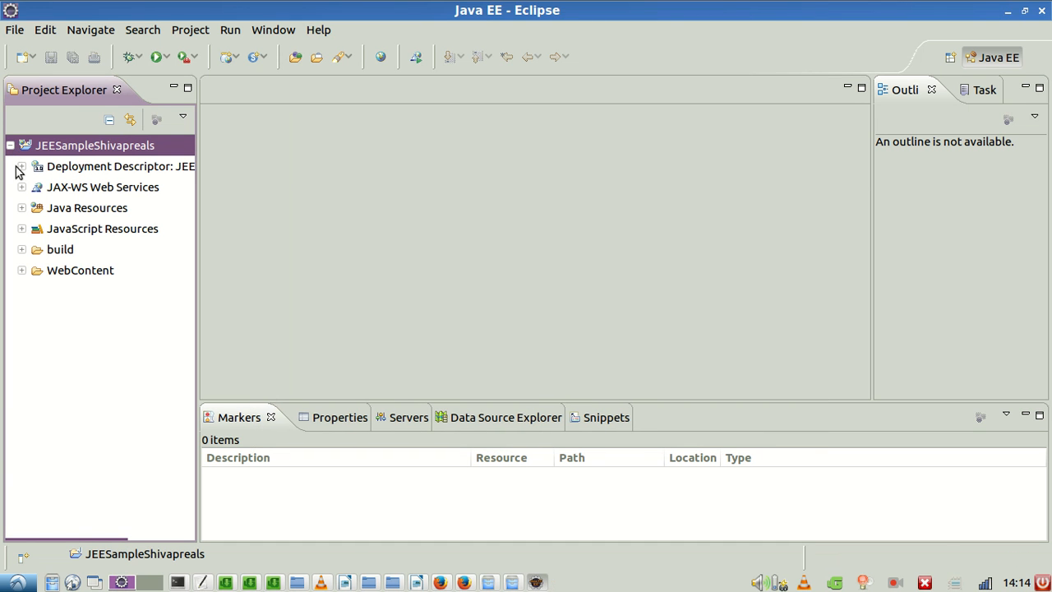
pyautogui.click(21, 209)
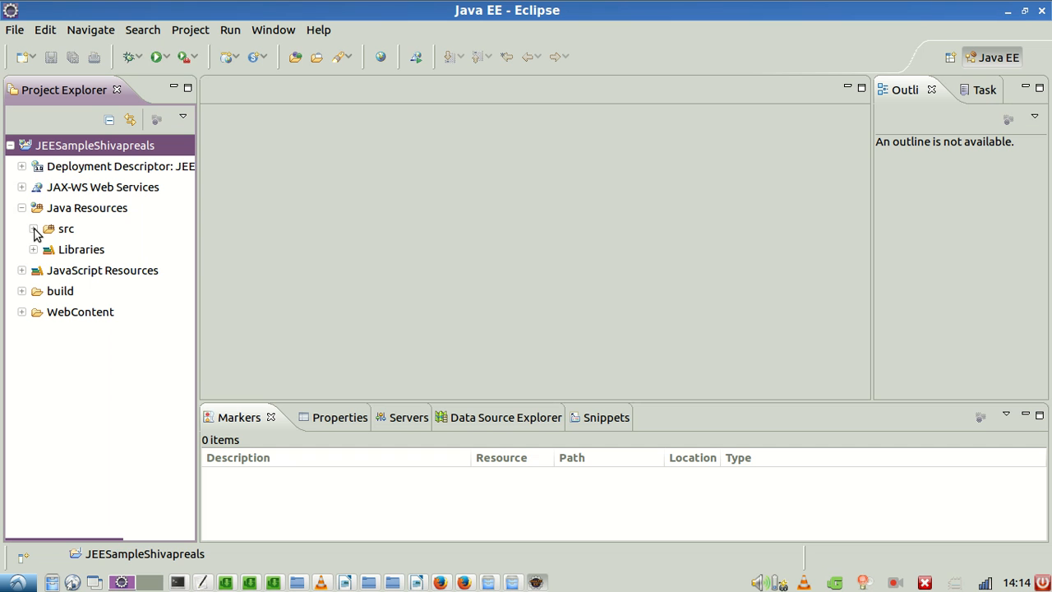
pyautogui.click(22, 312)
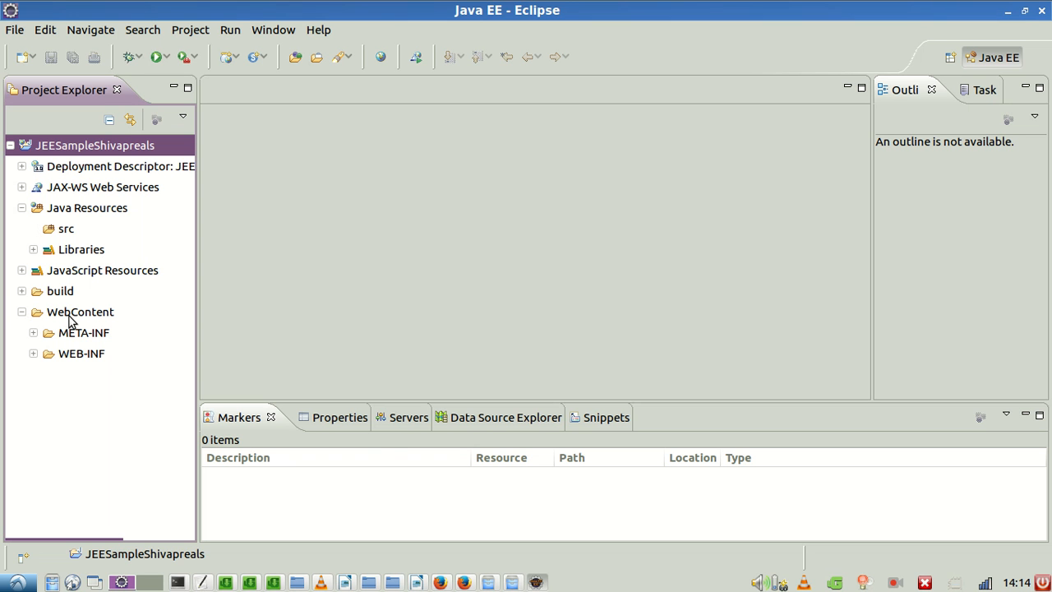
# Create a new JSP file named Login.jsp in the WebContent folder.
pyautogui.rightClick(71, 320)
pyautogui.moveTo(201, 12)
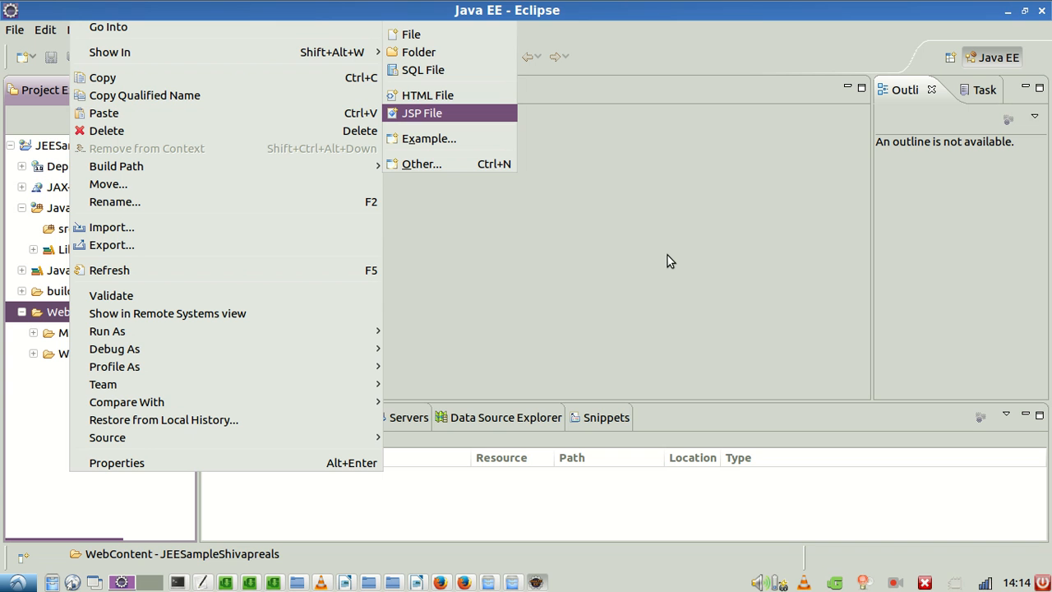
pyautogui.press('Return')
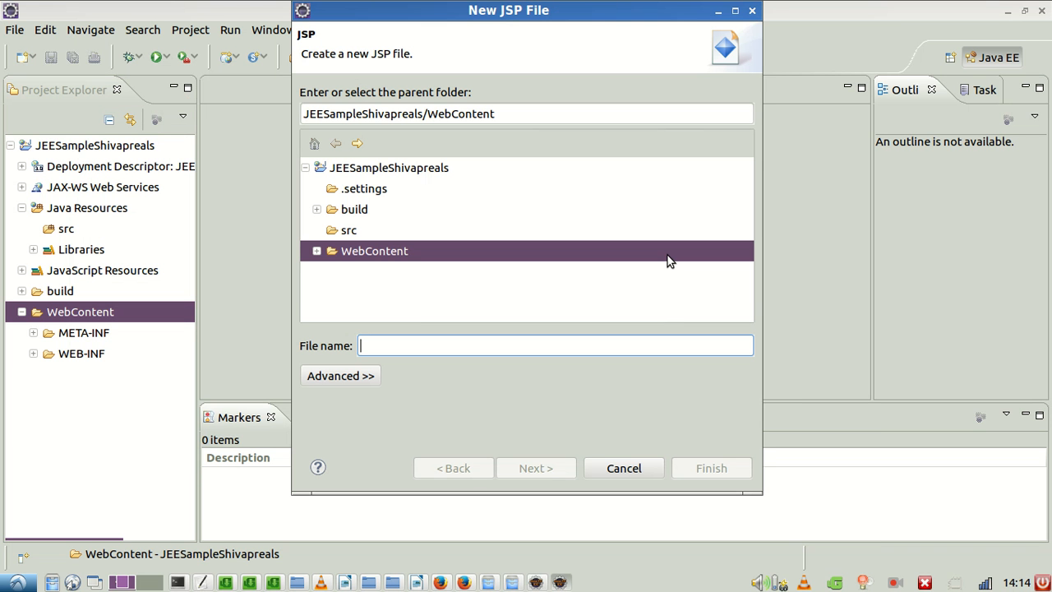
pyautogui.write('Login.')
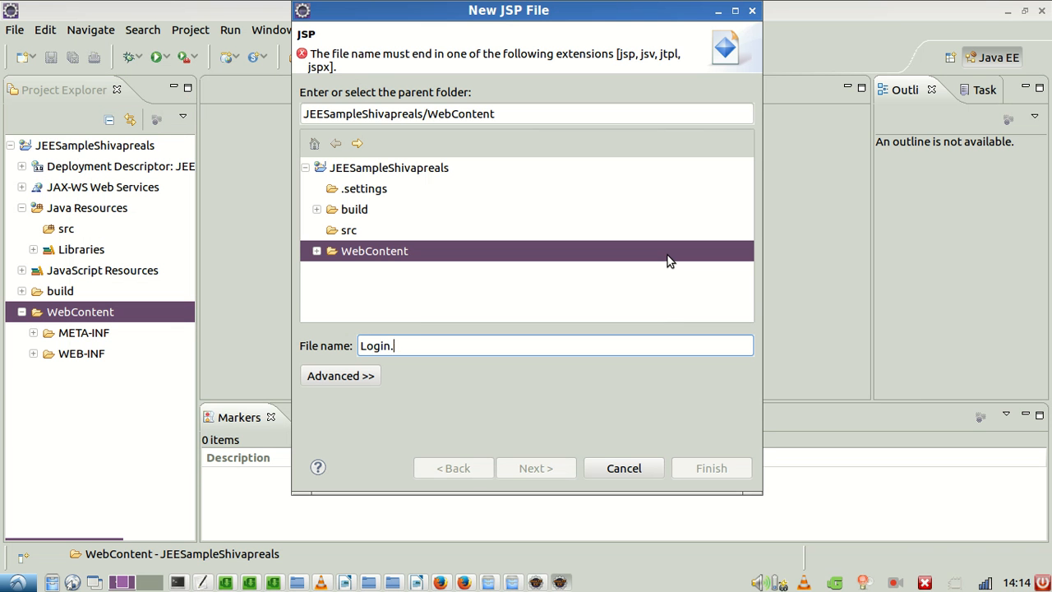
pyautogui.write('jsp')
pyautogui.click(700, 472)
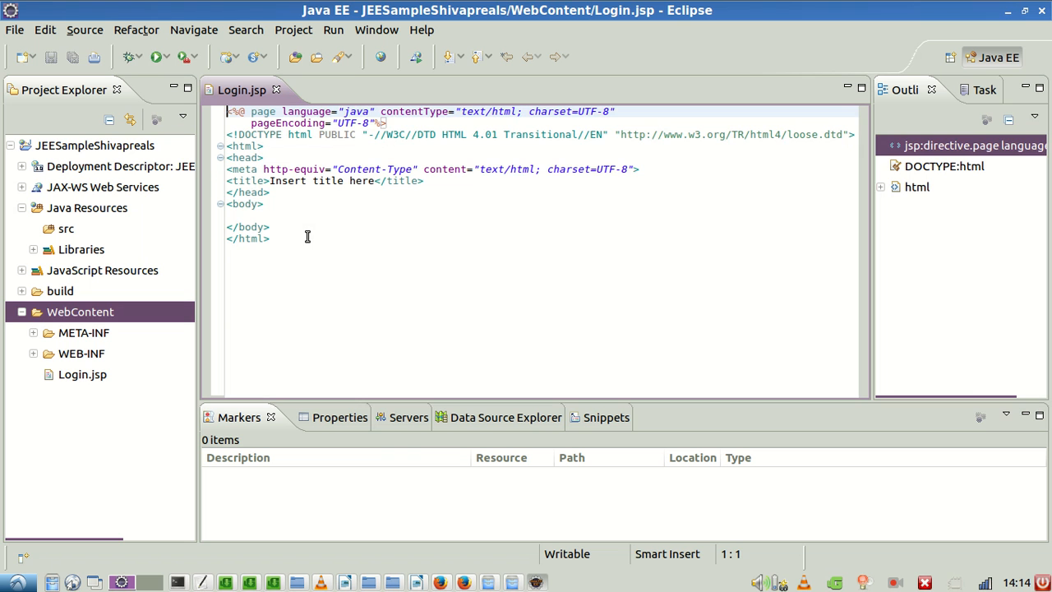
# Add the JSP expression <%=2+3 %> inside the body of Login.jsp and save the file.
pyautogui.click(236, 216)
pyautogui.write('<% %>')
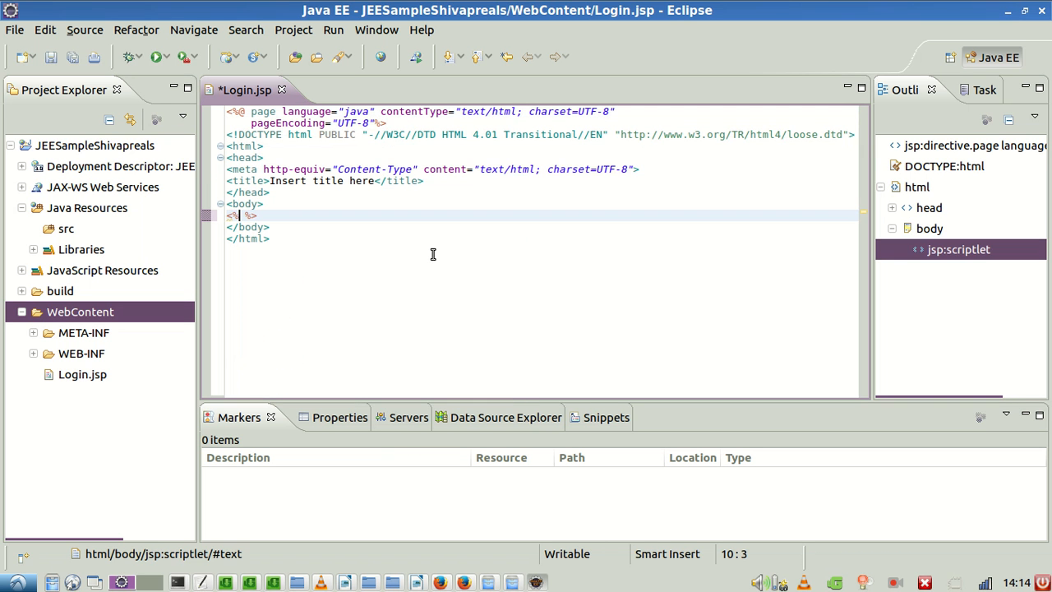
pyautogui.write('2+3')
pyautogui.press('Left')
pyautogui.press('Left')
pyautogui.press('Left')
pyautogui.press('Left')
pyautogui.press('Left')
pyautogui.press('Right')
pyautogui.press('Right')
pyautogui.press('Right')
pyautogui.press('Right')
pyautogui.press('Right')
pyautogui.press('Right')
pyautogui.press('Right')
pyautogui.press('Left')
pyautogui.press('Left')
pyautogui.press('Left')
pyautogui.write('=')
pyautogui.press('End')
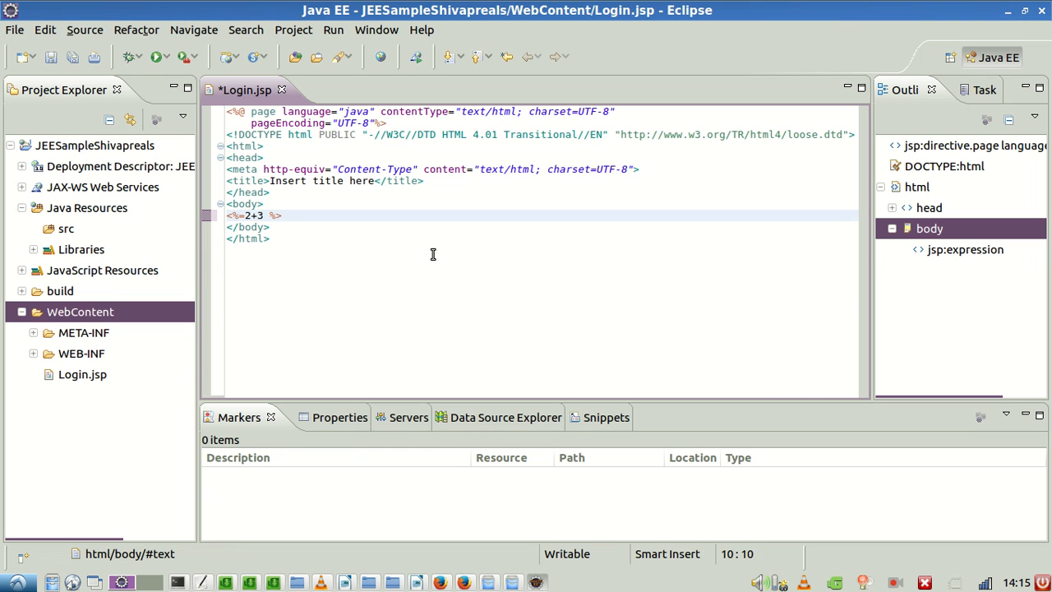
pyautogui.hotkey('ctrl', 's')
# Run Login.jsp on a manually defined Tomcat v7.0 Server at localhost with the JEESampleShivapreals project configured on it.
pyautogui.rightClick(362, 249)
pyautogui.moveTo(486, 391)
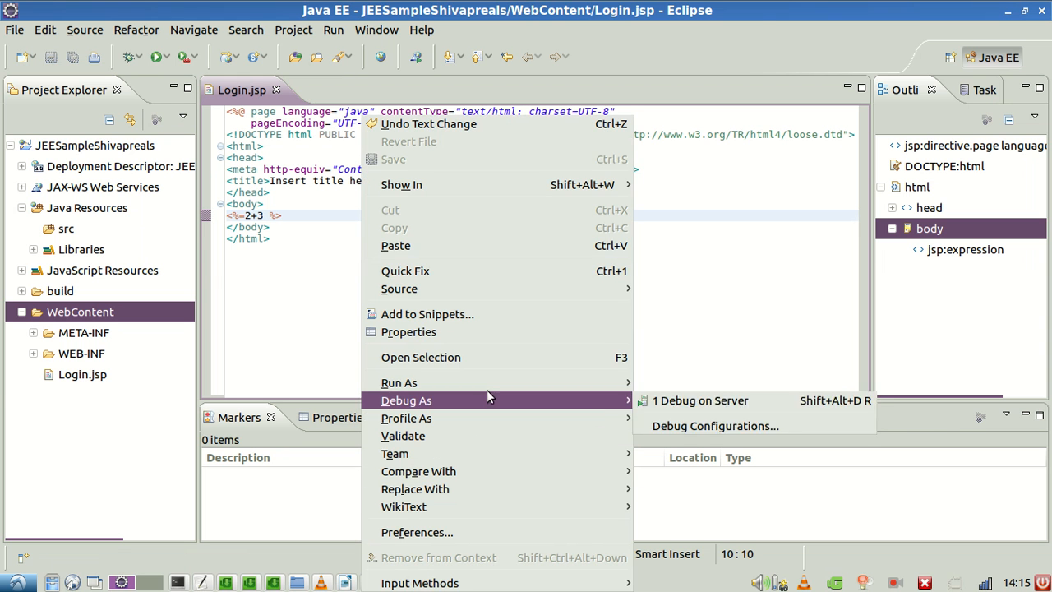
pyautogui.moveTo(535, 384)
pyautogui.click(735, 390)
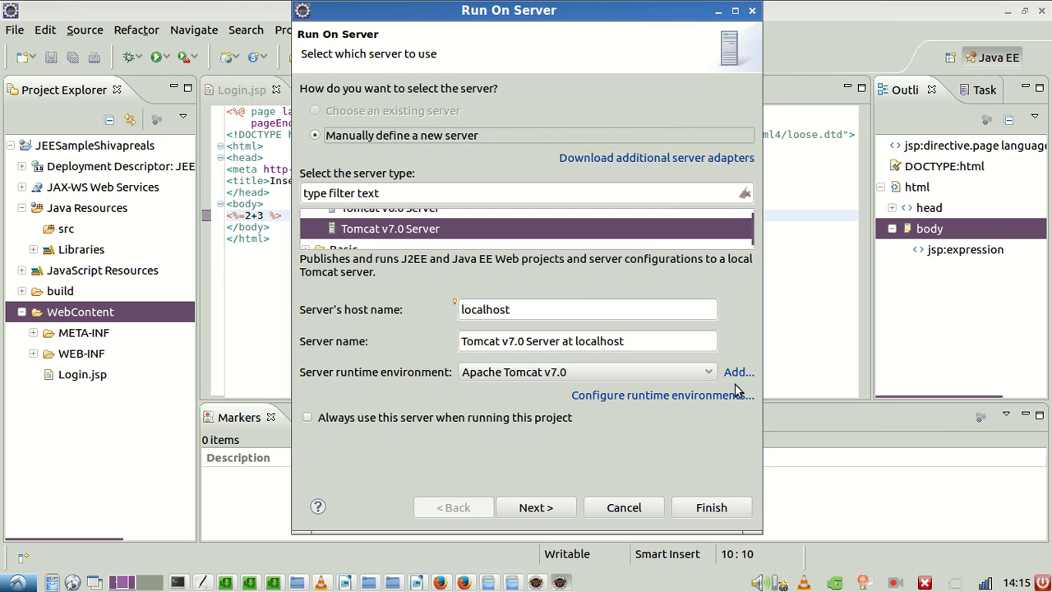
pyautogui.click(385, 230)
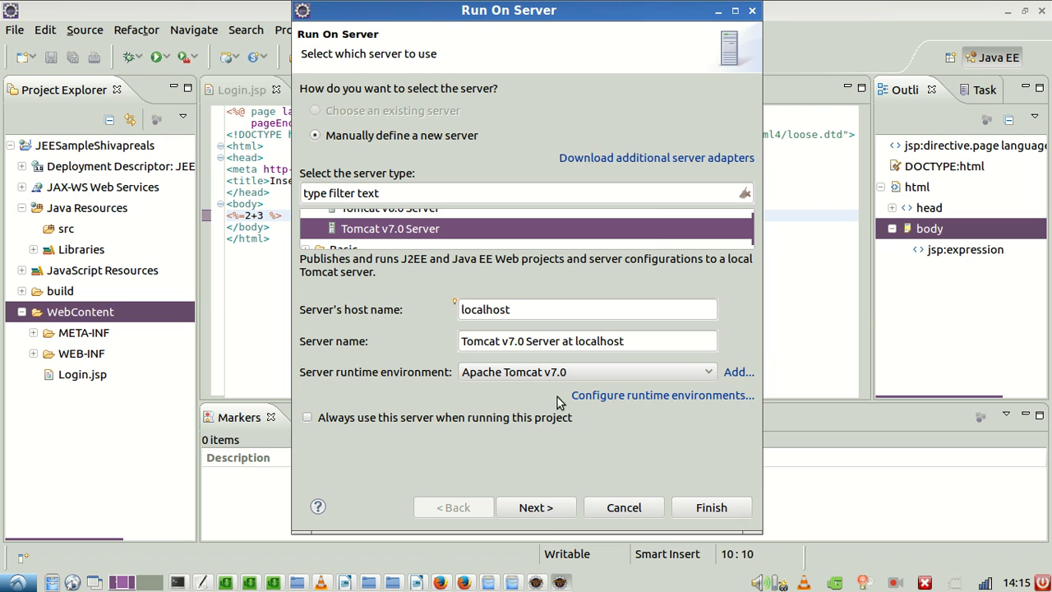
pyautogui.click(554, 511)
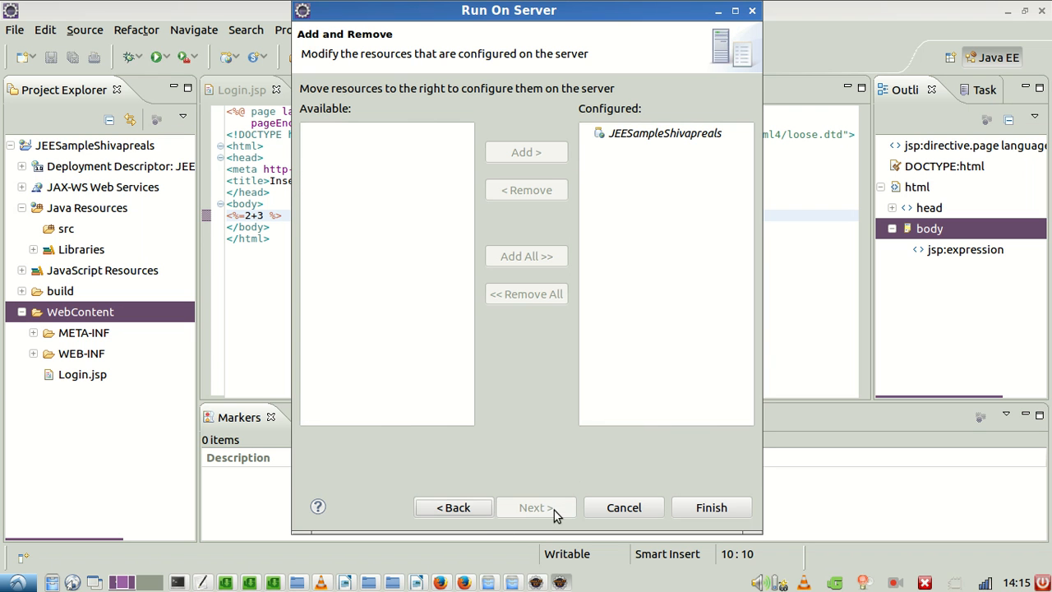
pyautogui.click(711, 509)
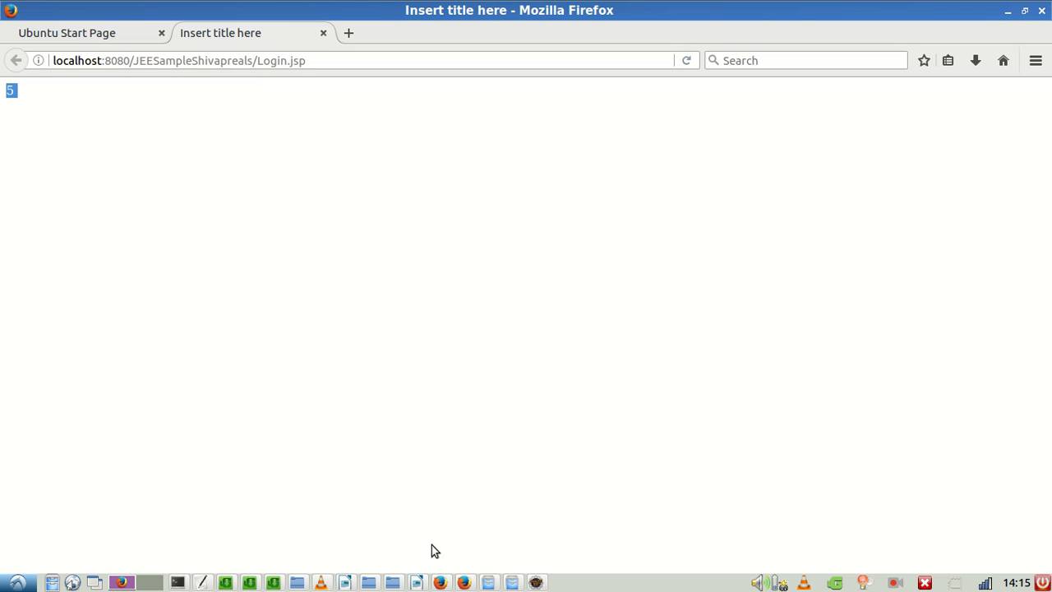
# Switch back to Eclipse and look through the commands available for the Tomcat v7.0 server.
pyautogui.click(535, 582)
pyautogui.click(299, 272)
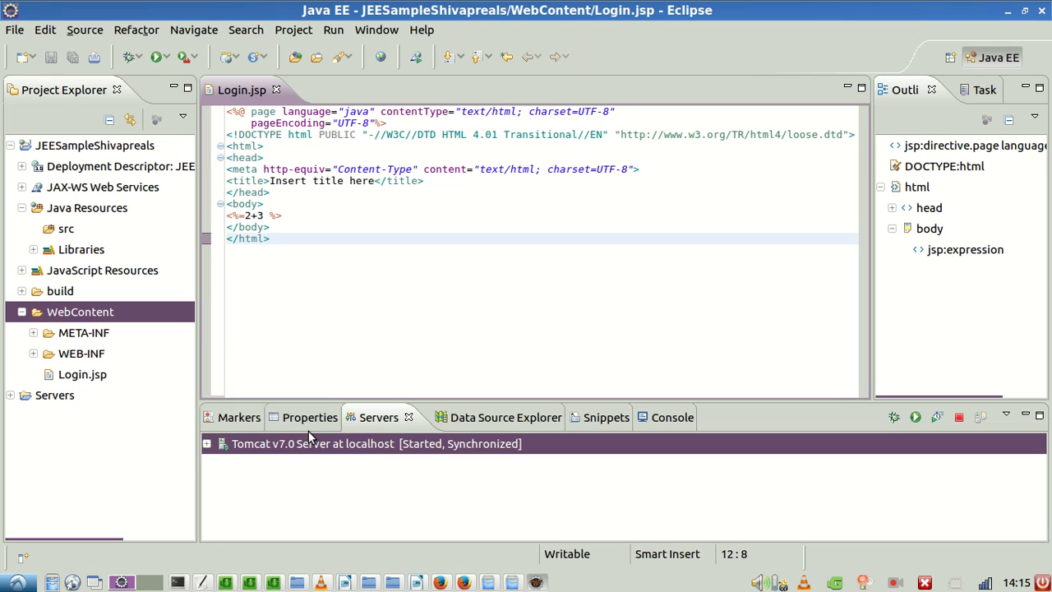
pyautogui.rightClick(288, 455)
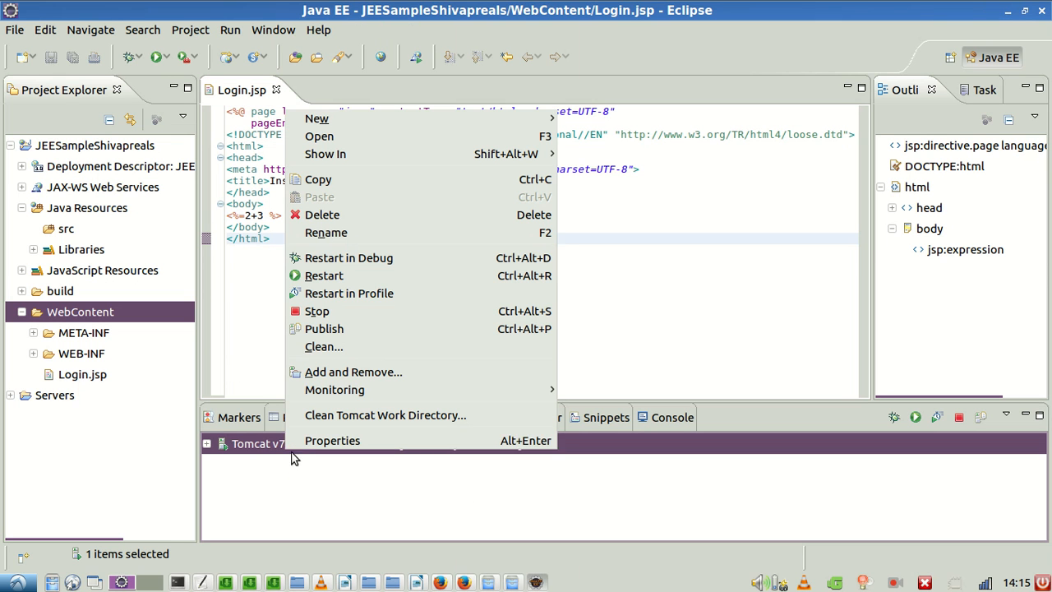
pyautogui.click(323, 462)
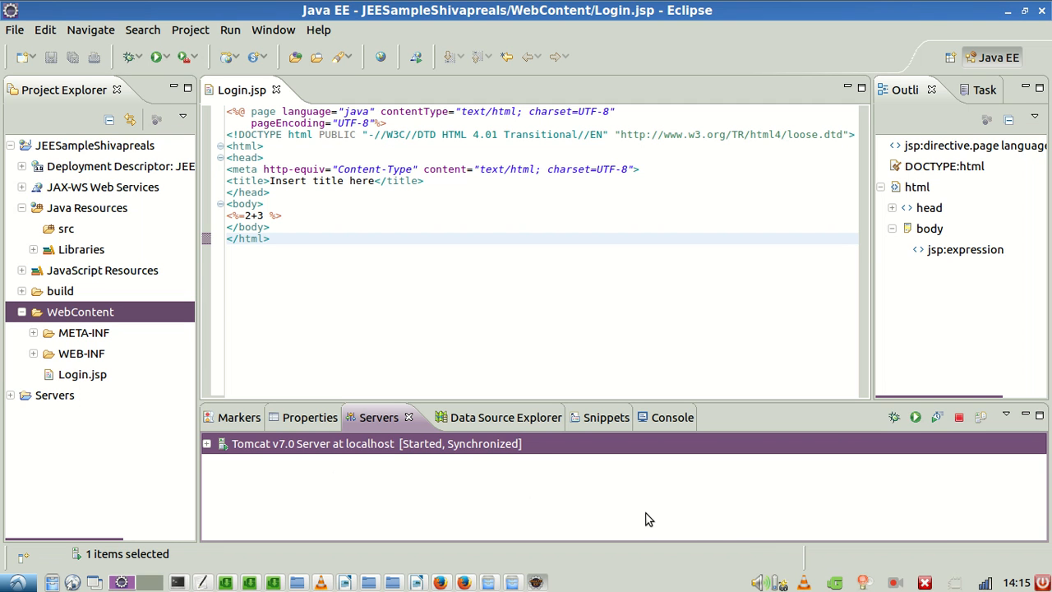
pyautogui.click(895, 582)
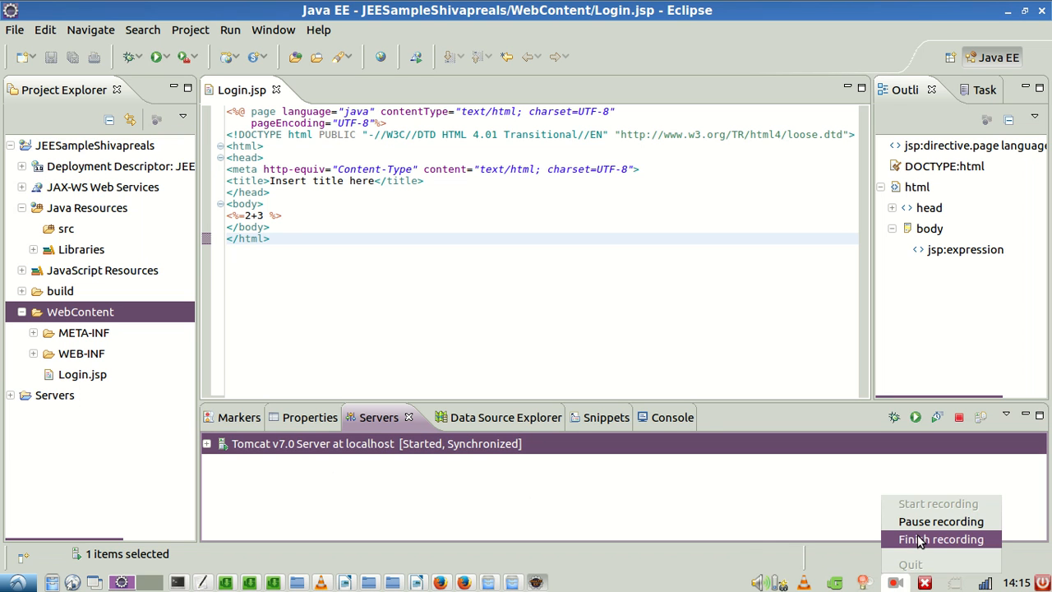
pyautogui.click(691, 467)
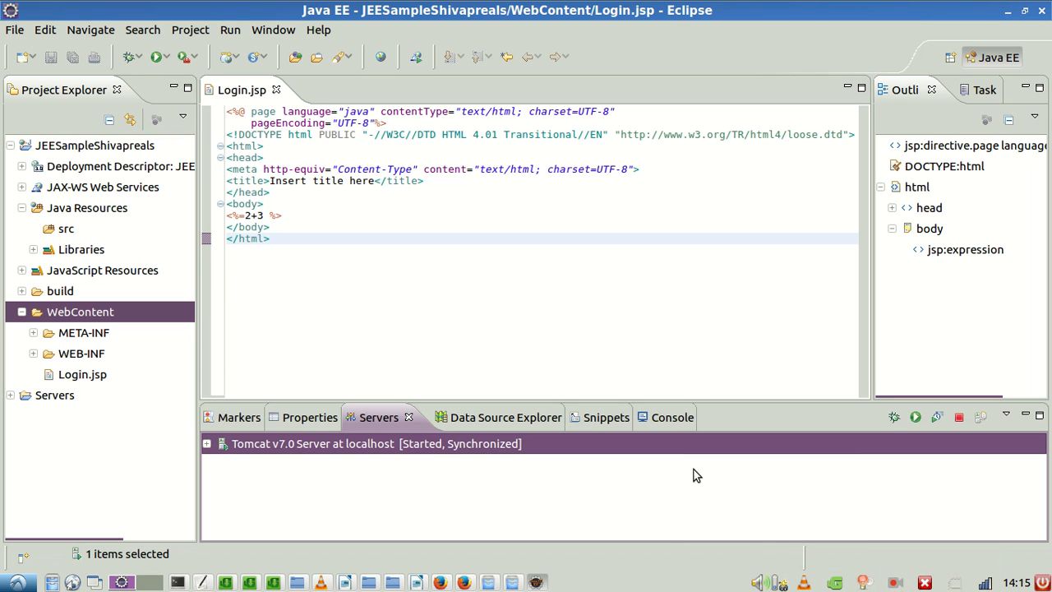
pyautogui.click(893, 581)
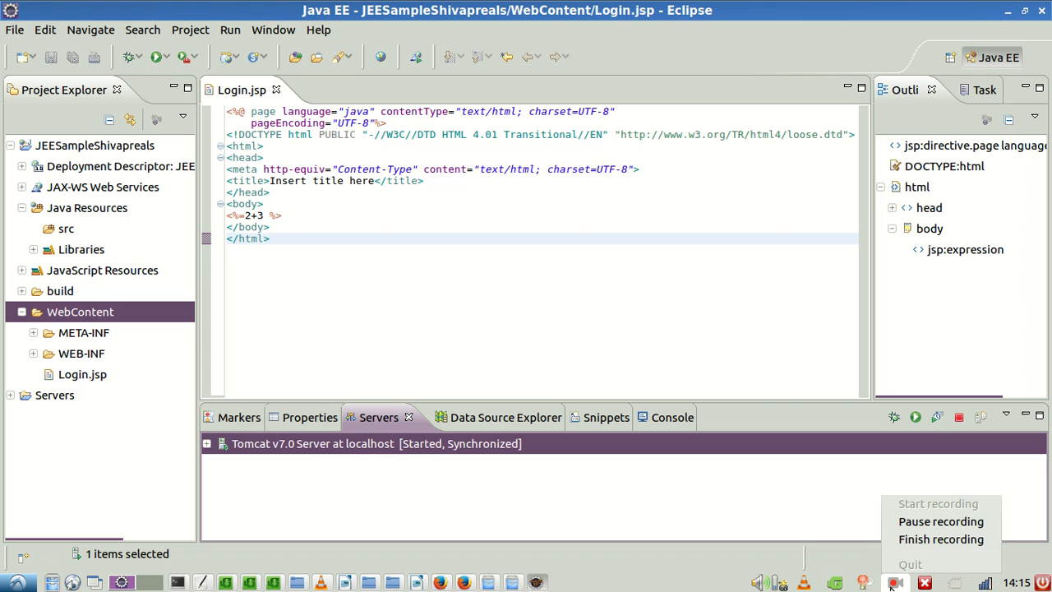
pyautogui.click(770, 507)
pyautogui.click(897, 582)
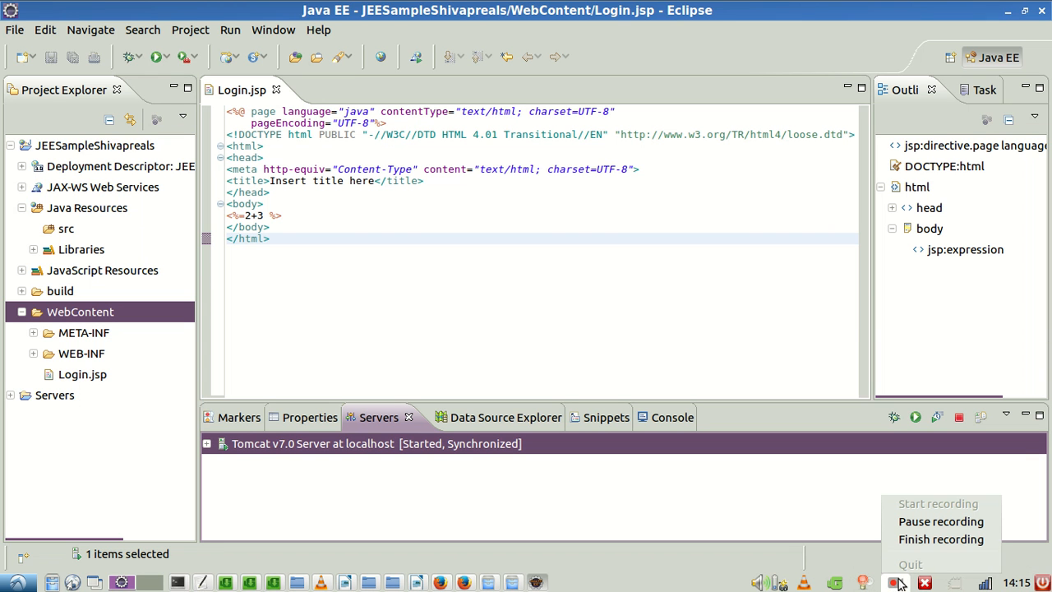